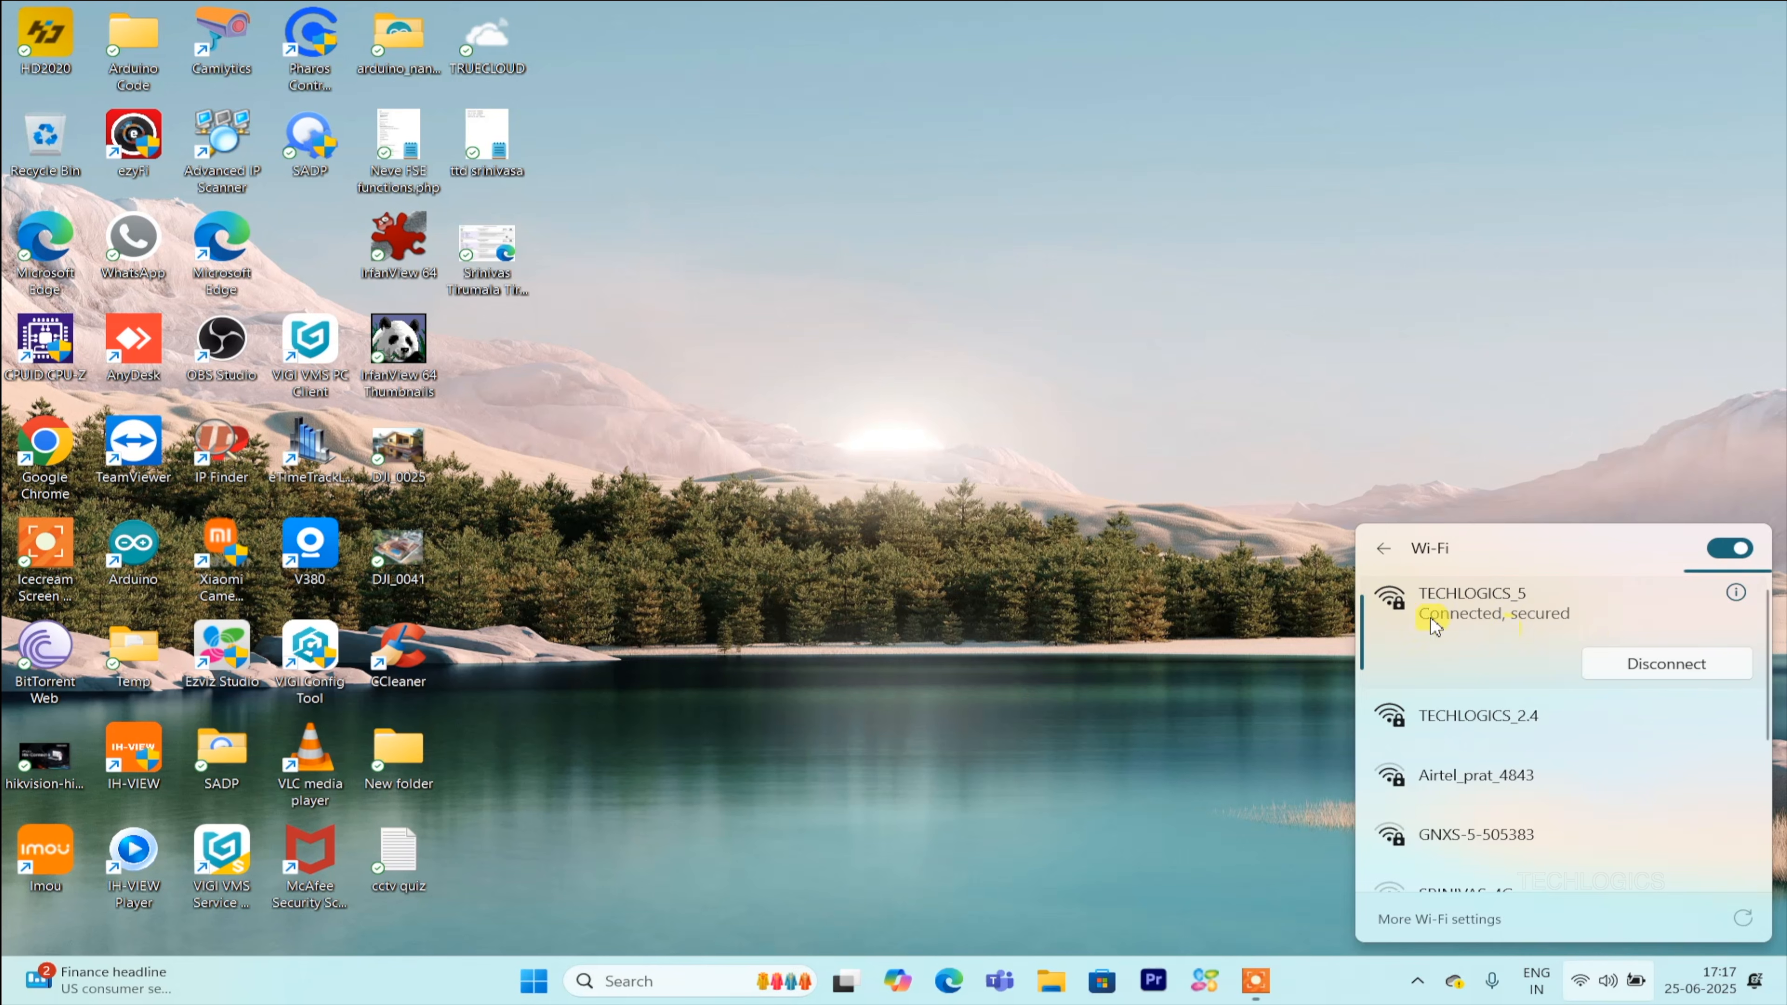
Open Google Chrome and go to the Google homepage from the new tab shortcuts.
left_click(1153, 546)
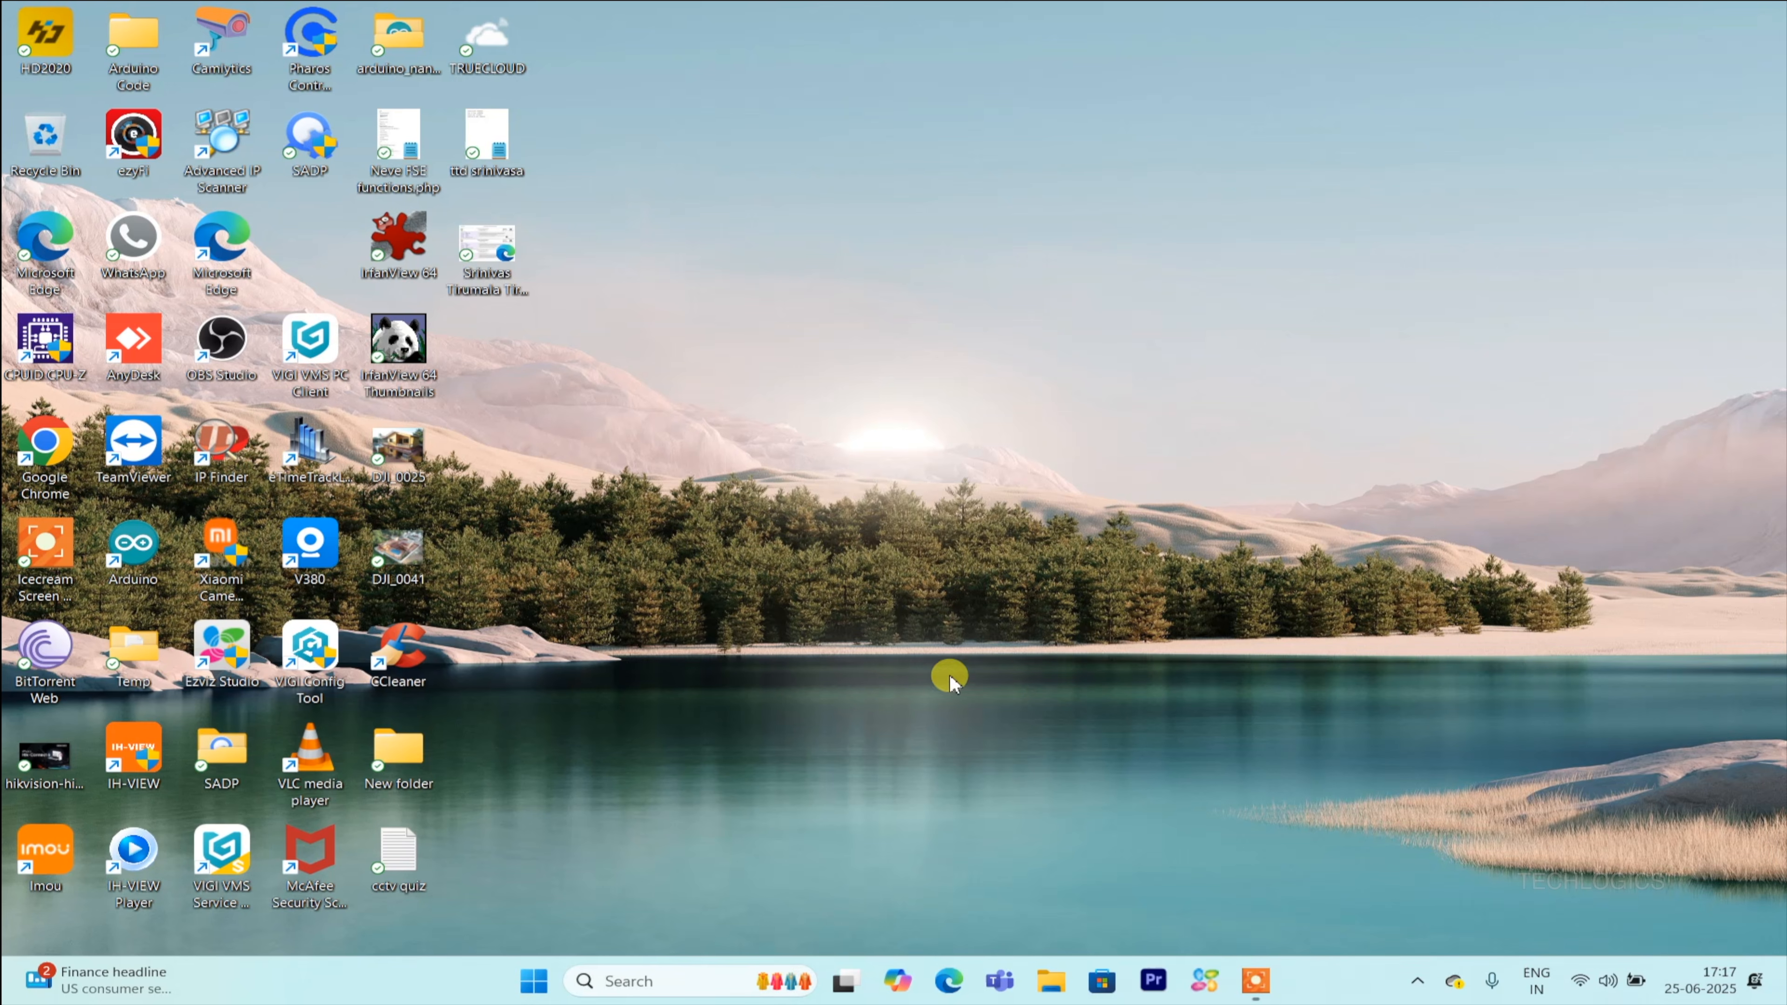
left_click(67, 443)
double_click(67, 444)
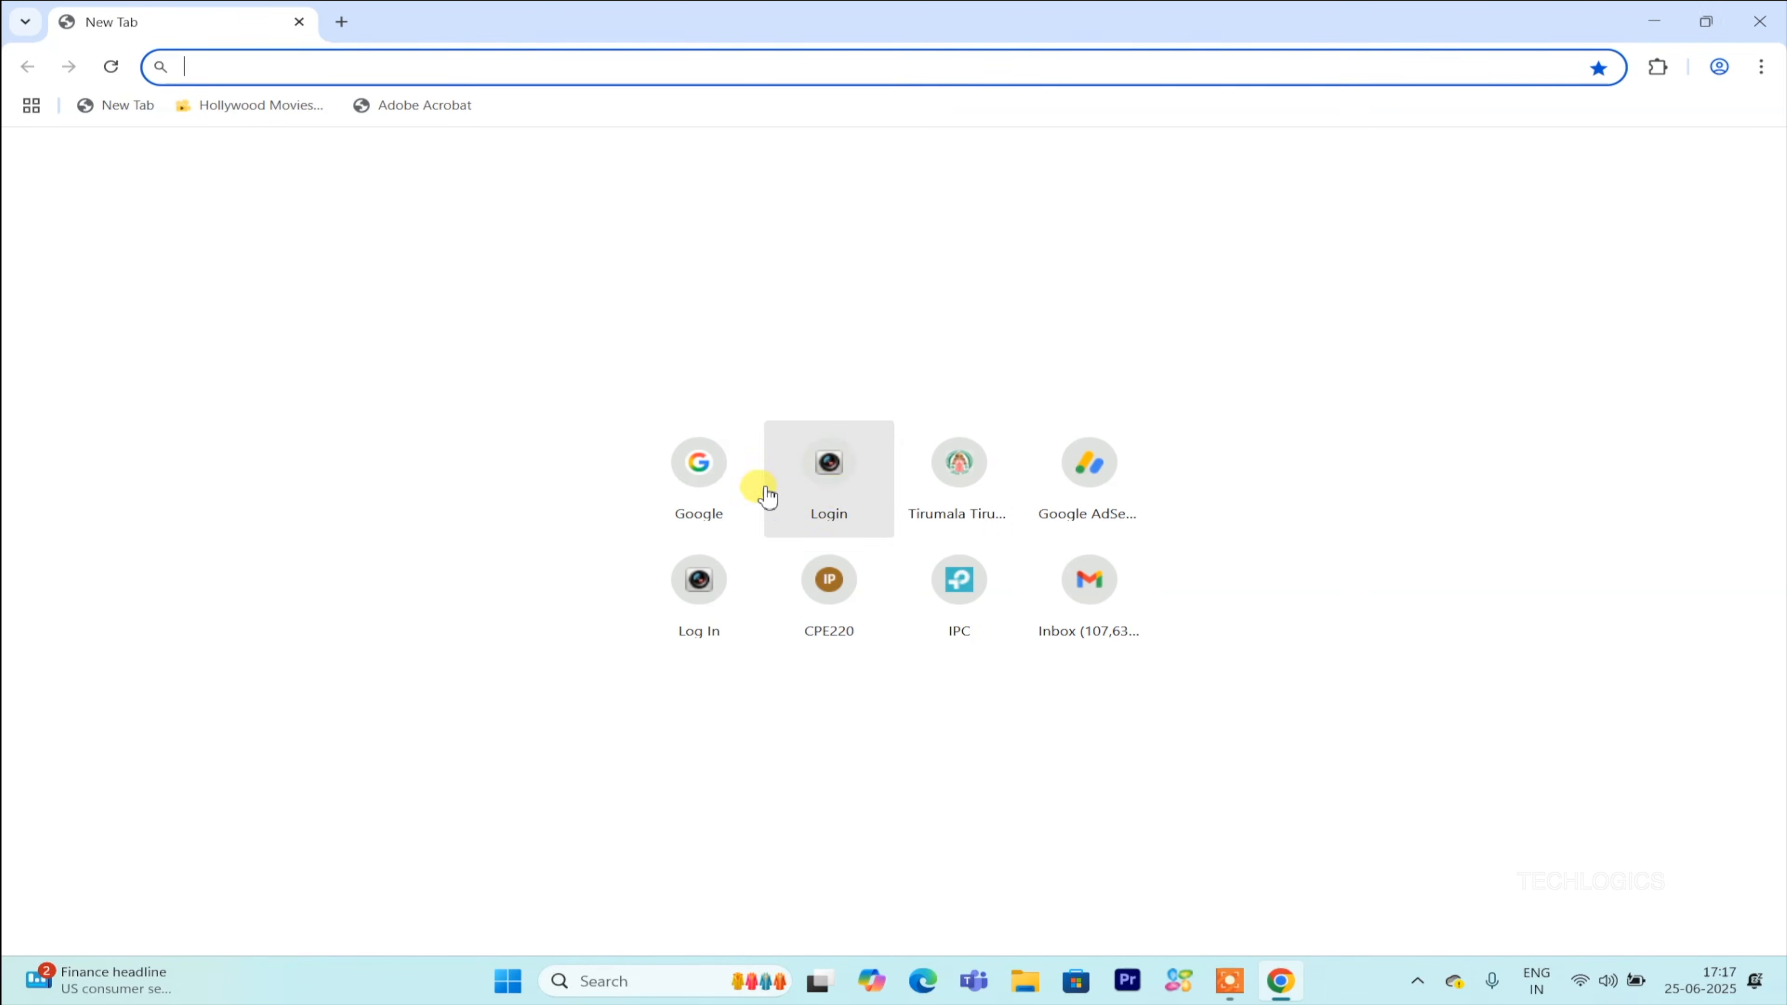
left_click(693, 471)
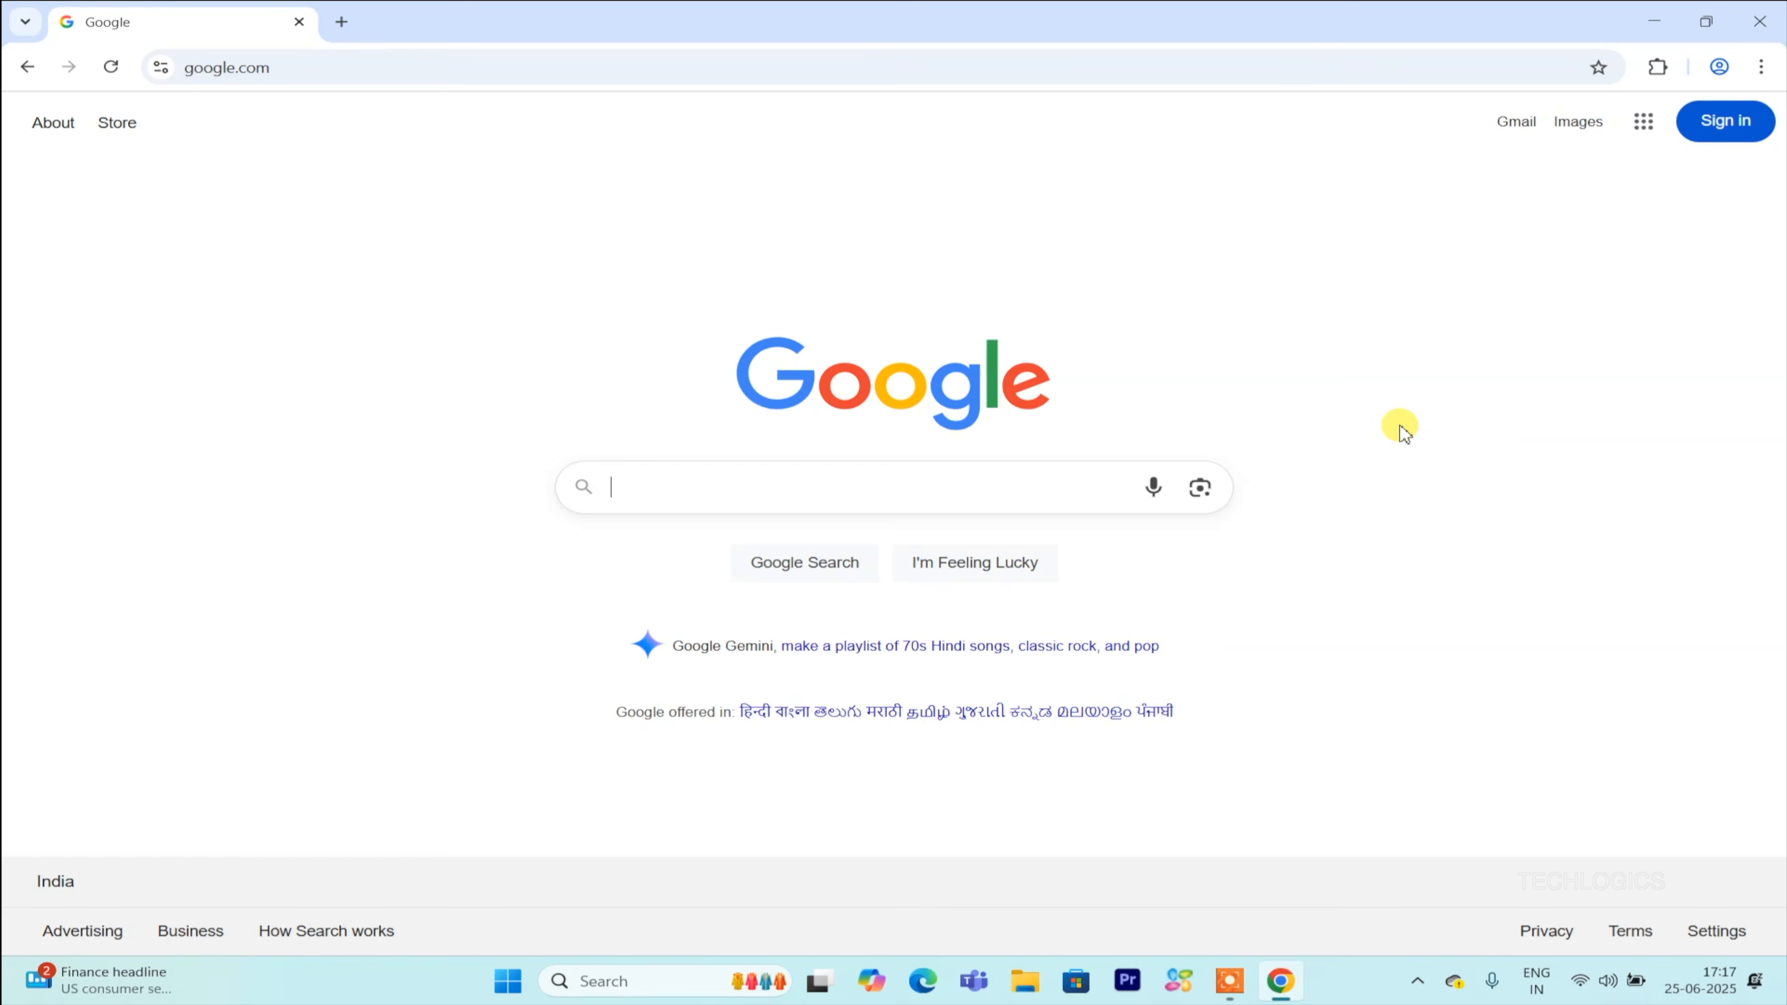
Search Google for hikvision and open the Hikvision Global website from the results.
type("hikvision")
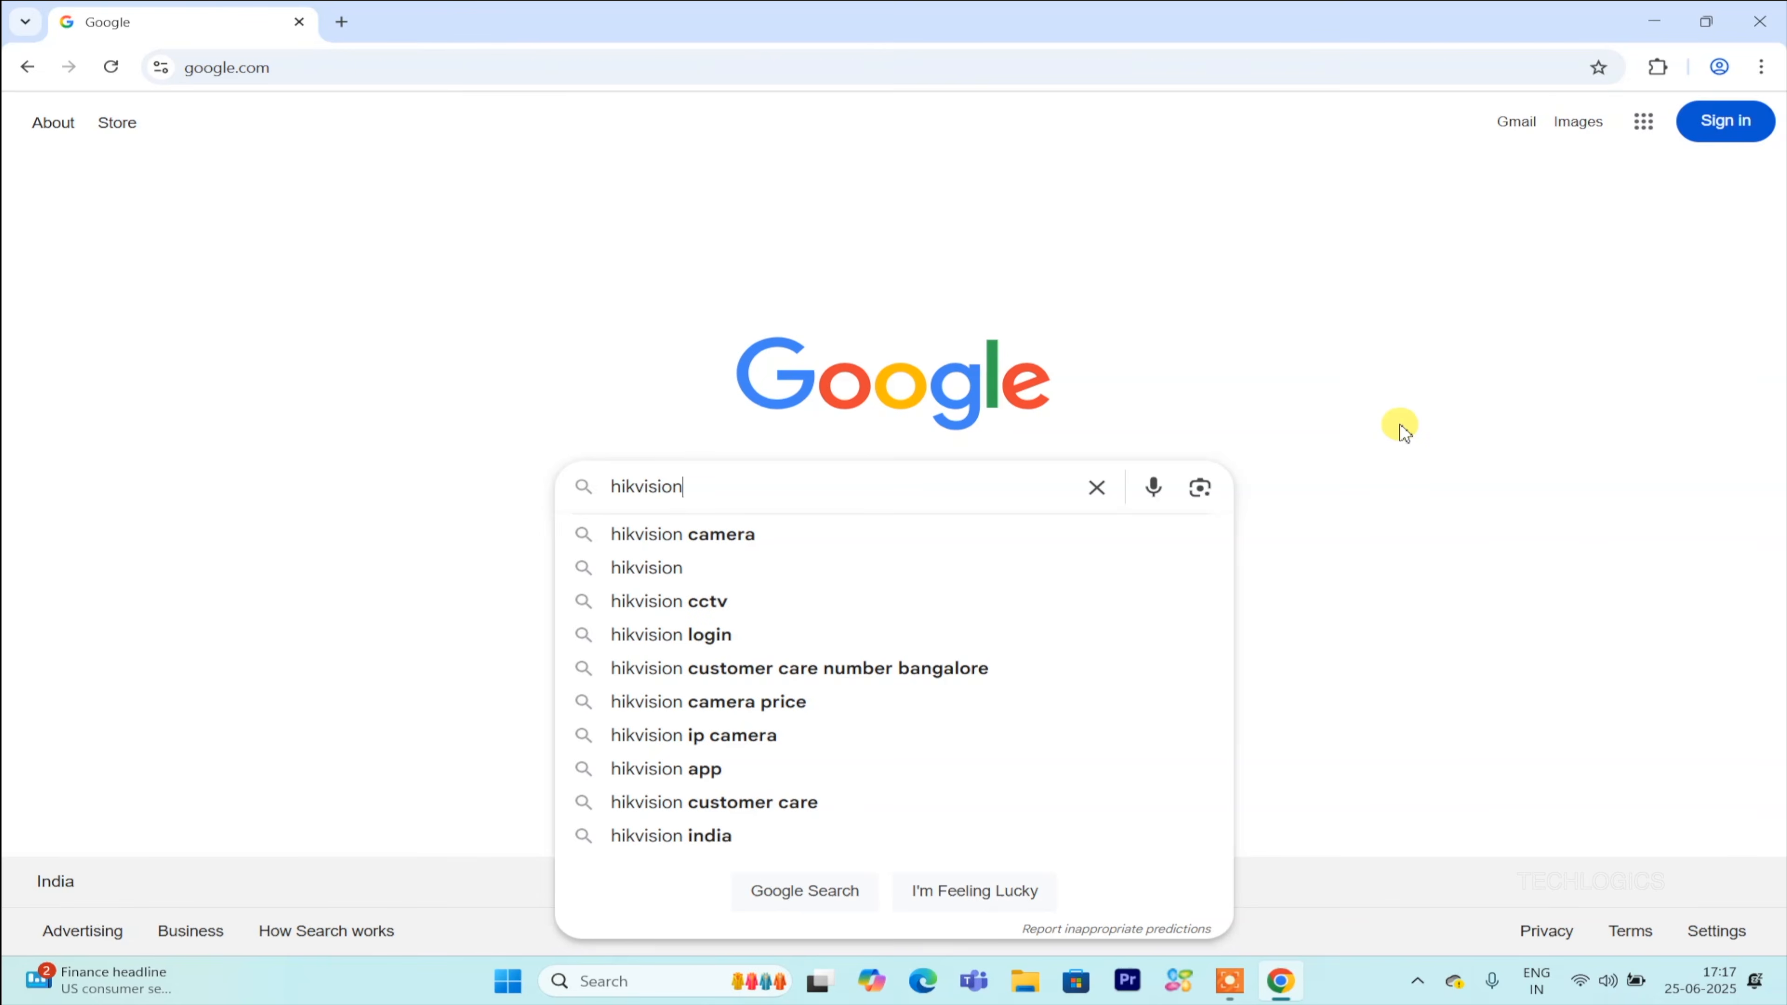
key("Return")
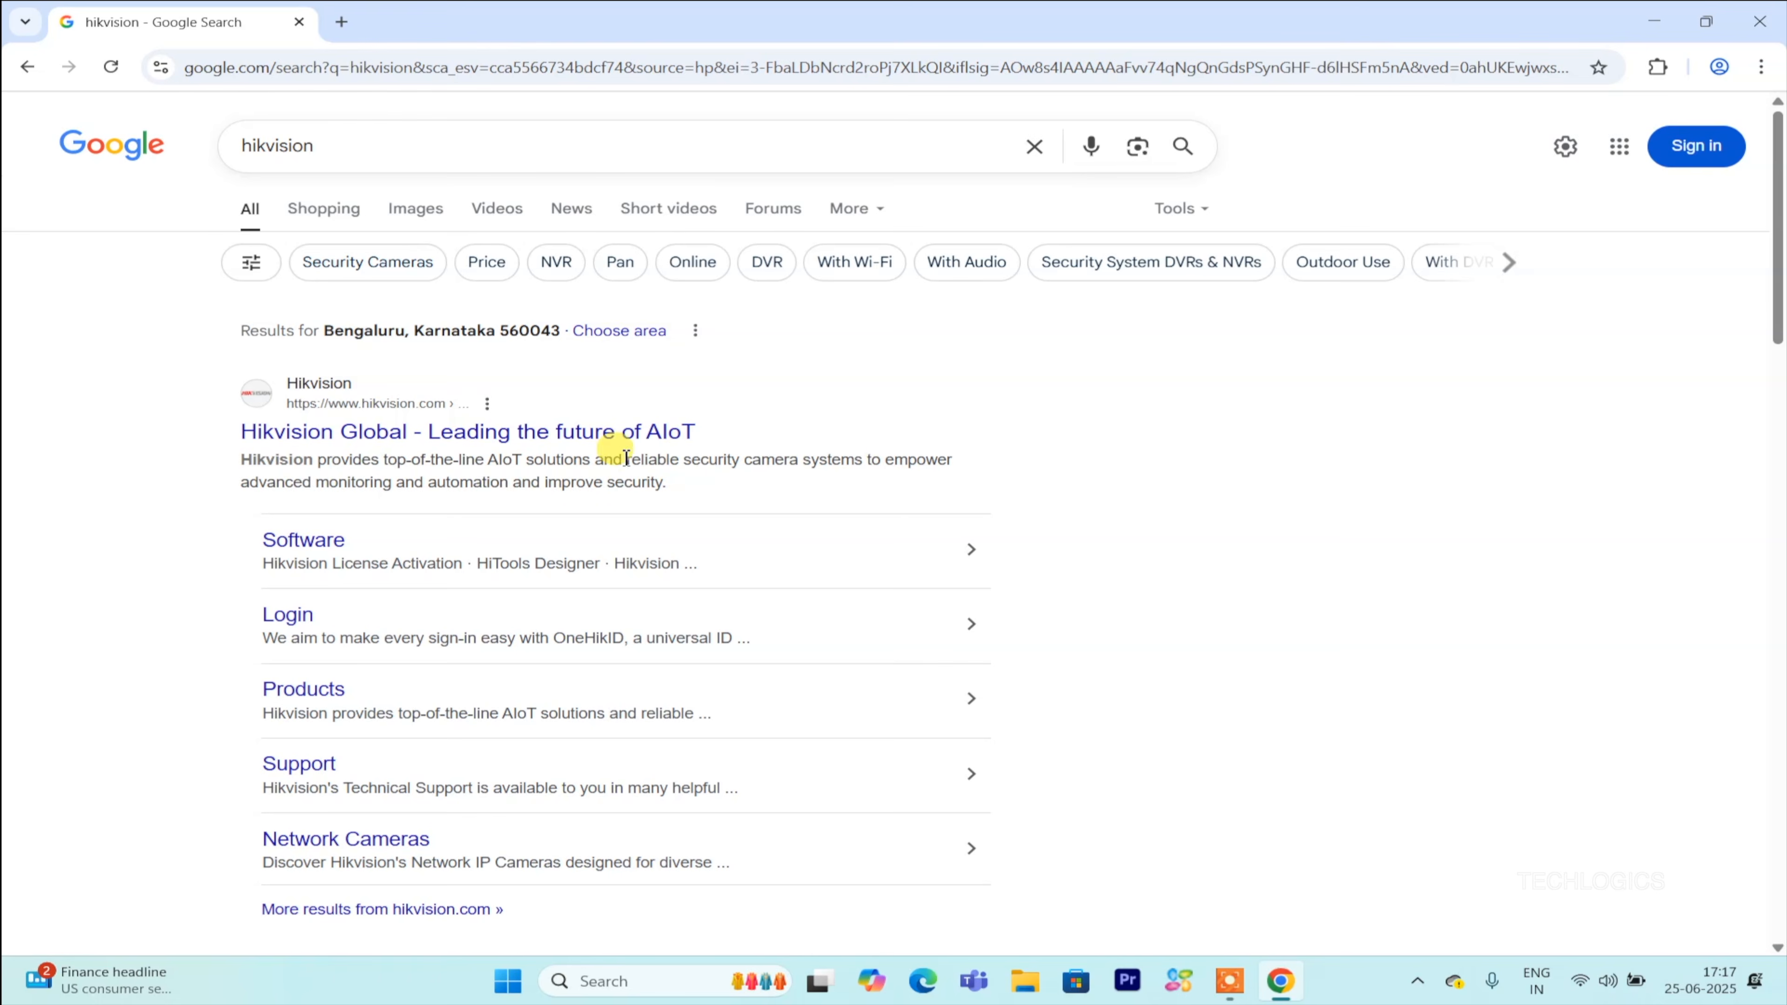
left_click(612, 436)
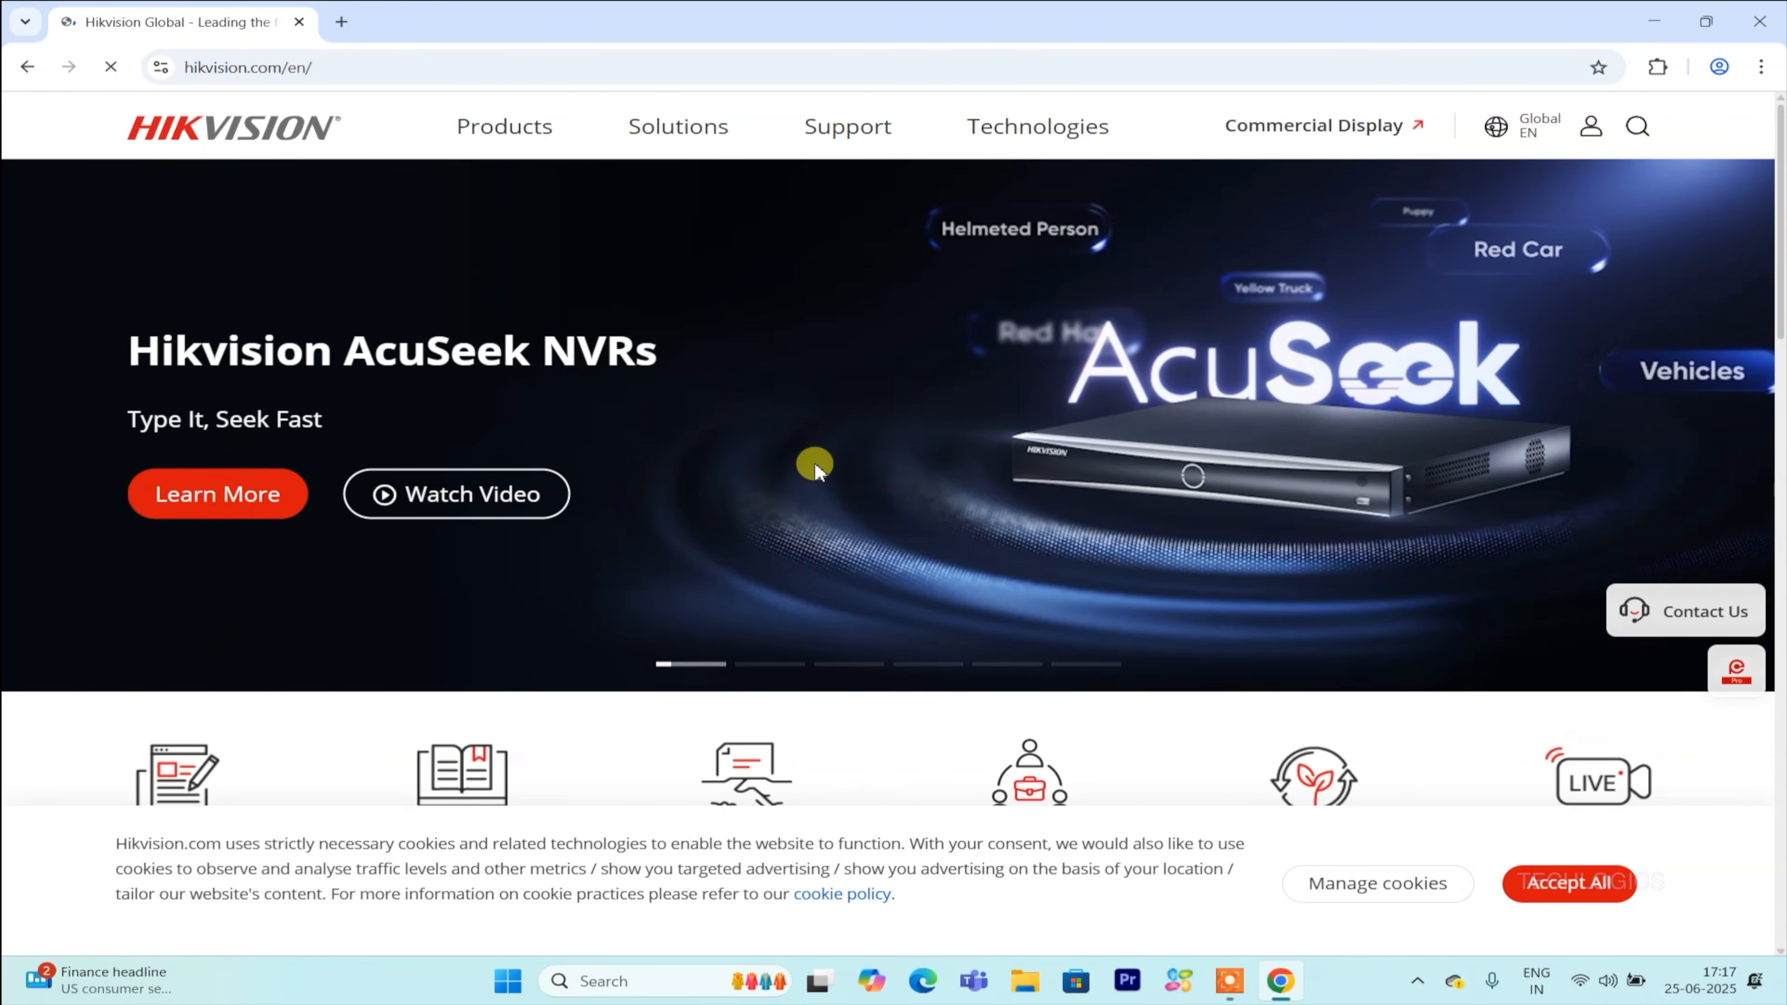
Open the Software downloads page under the site's Support and Download section.
left_click(860, 138)
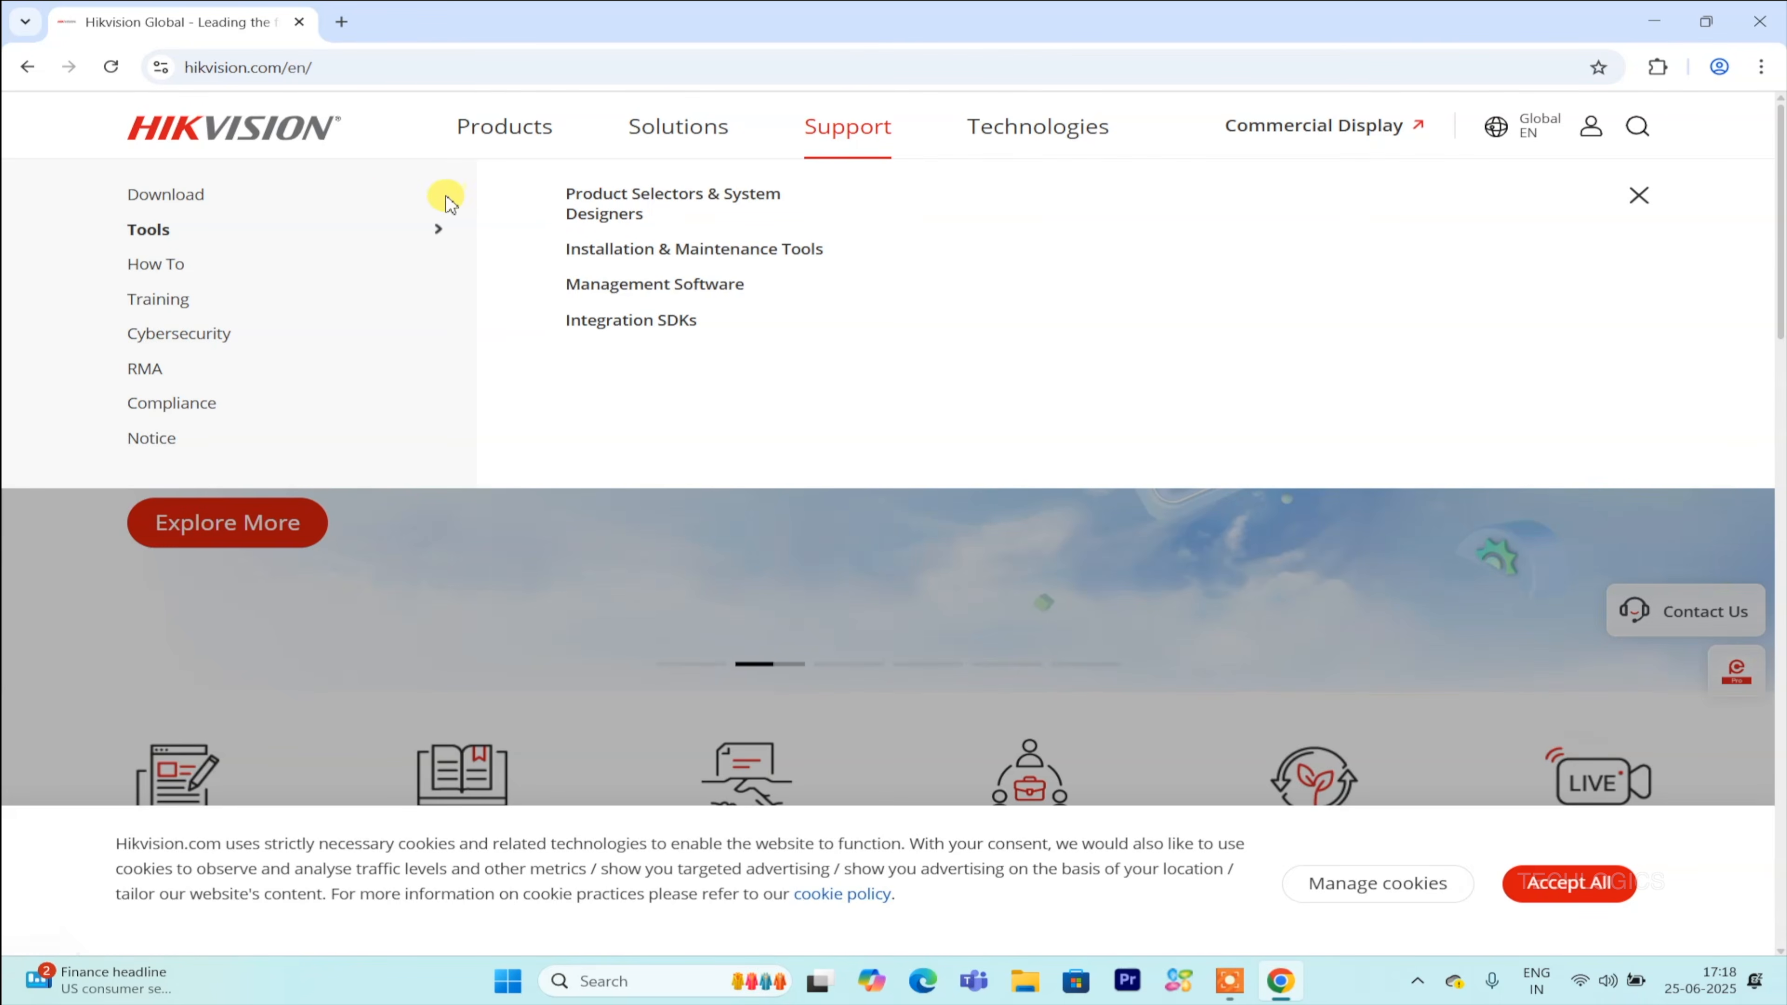
mouse_move(267, 204)
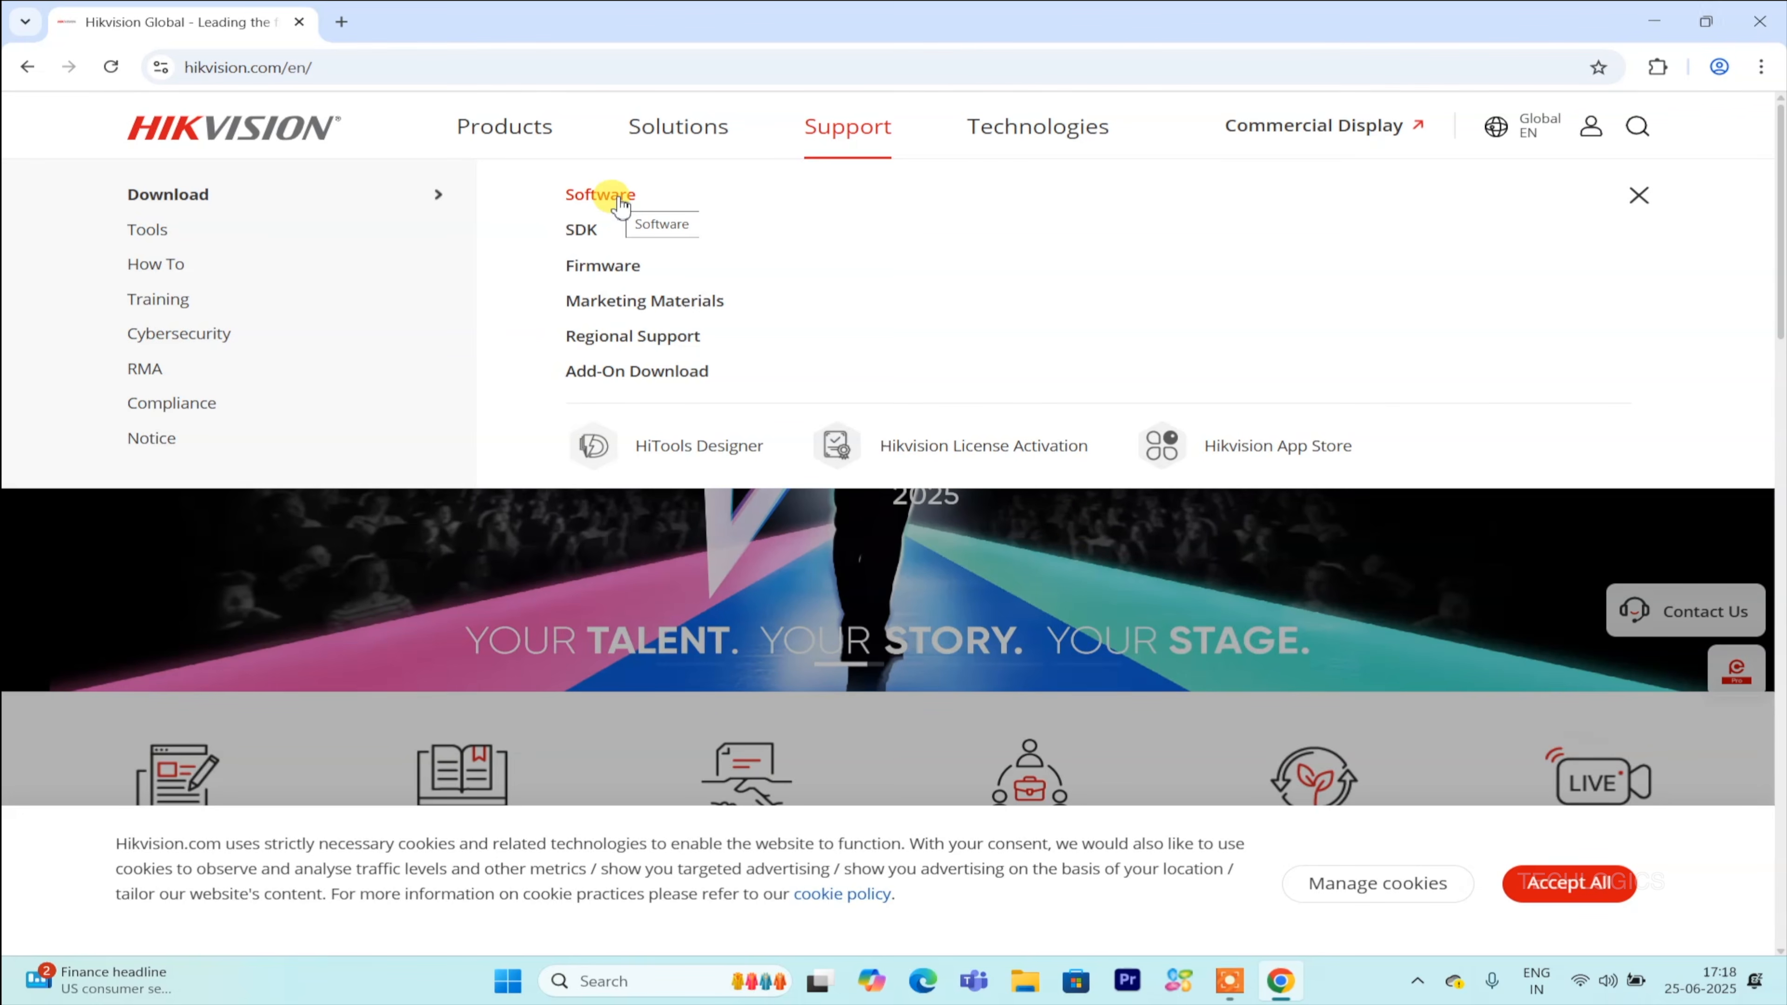
left_click(618, 205)
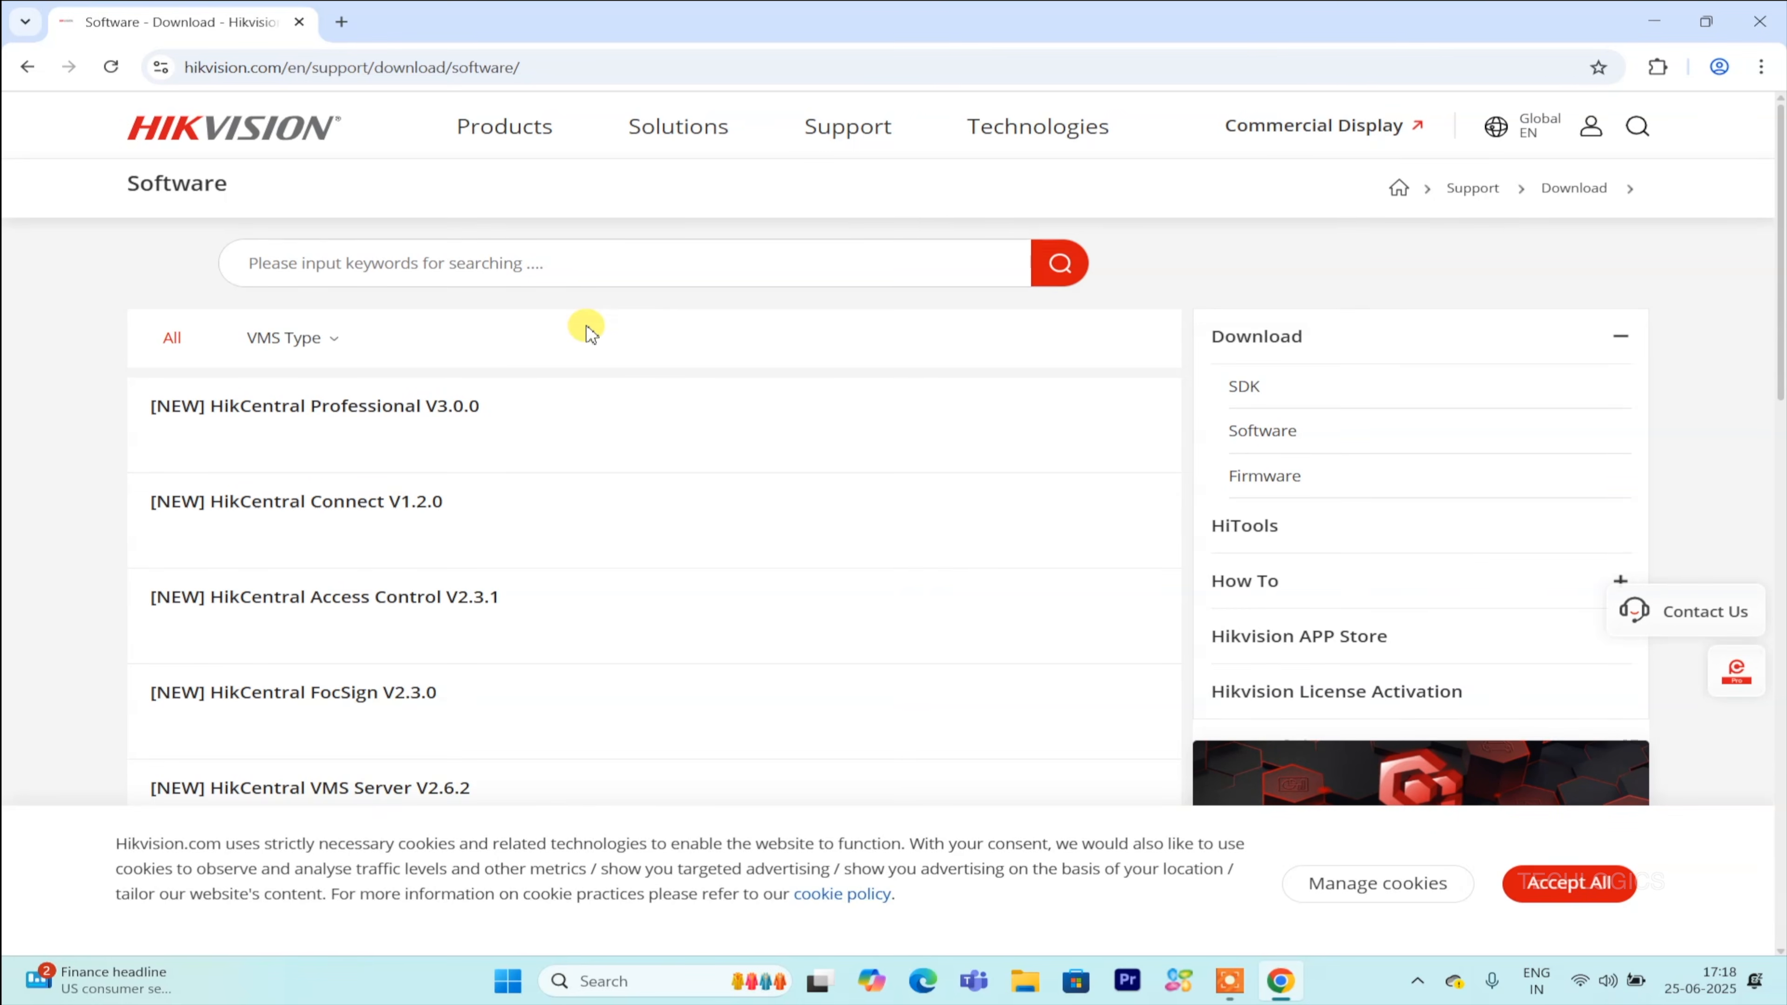
Filter the software list by VMS Type iVMS-4200 and open the iVMS-4200 V3.13.0.5_E page.
left_click(324, 341)
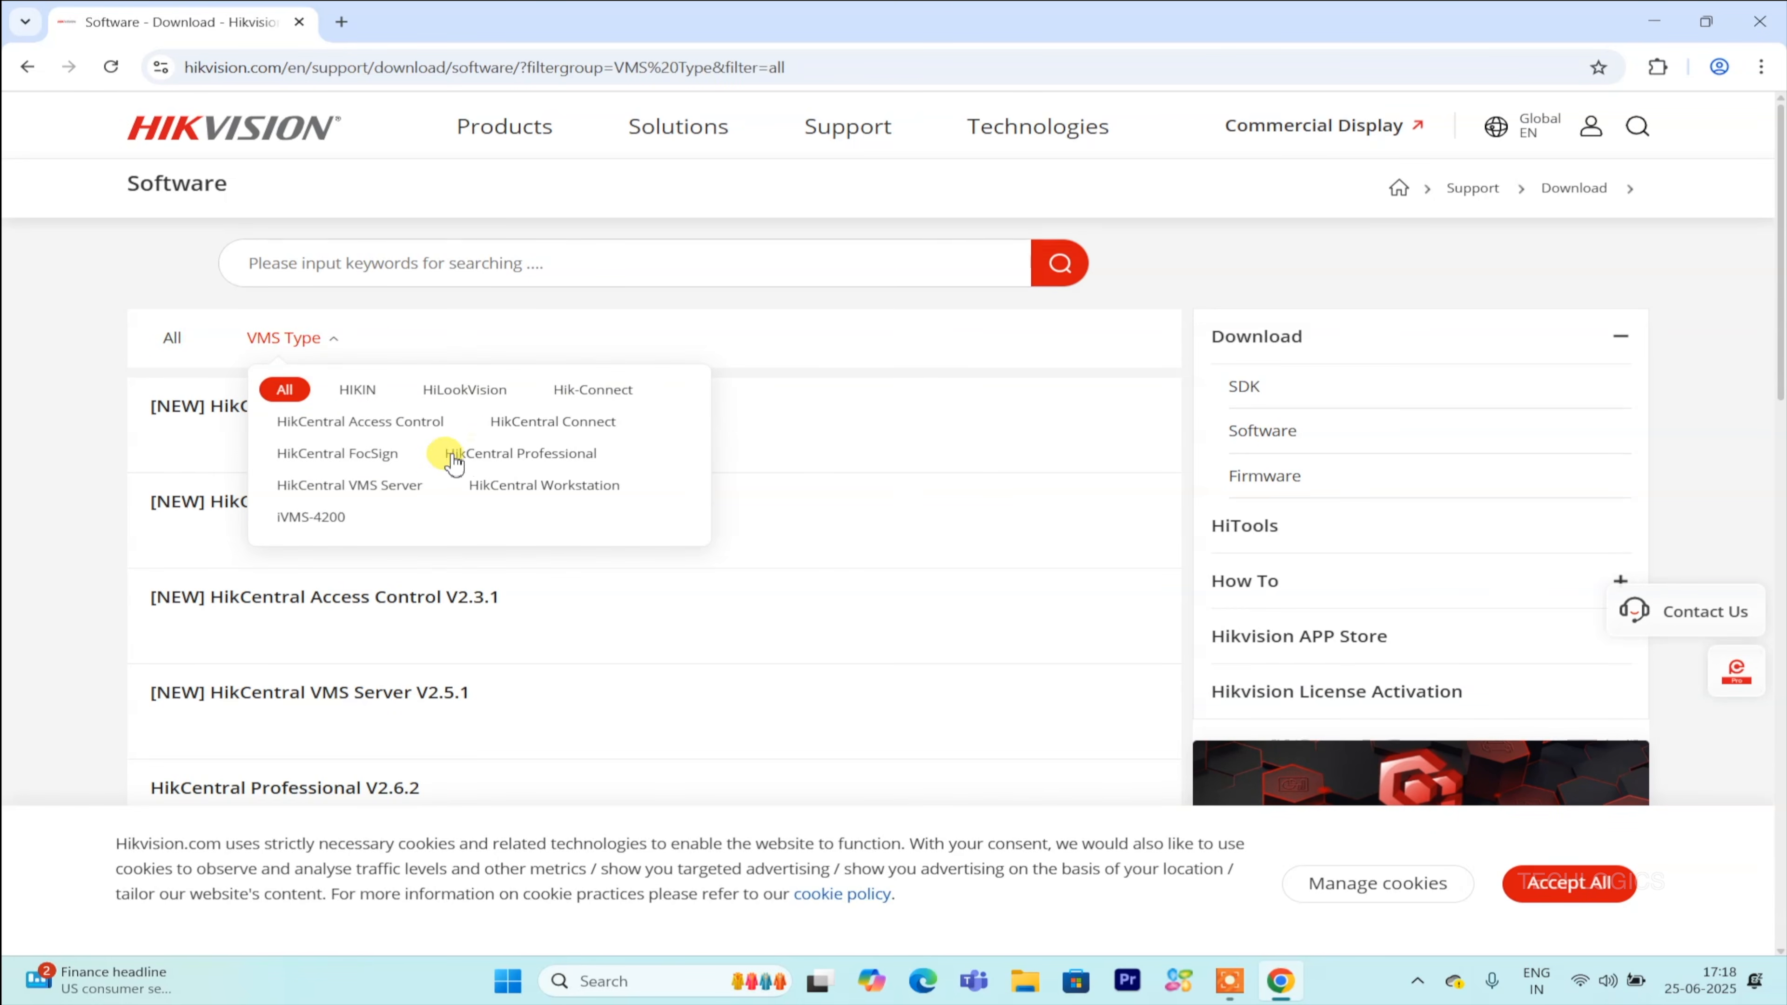
left_click(304, 522)
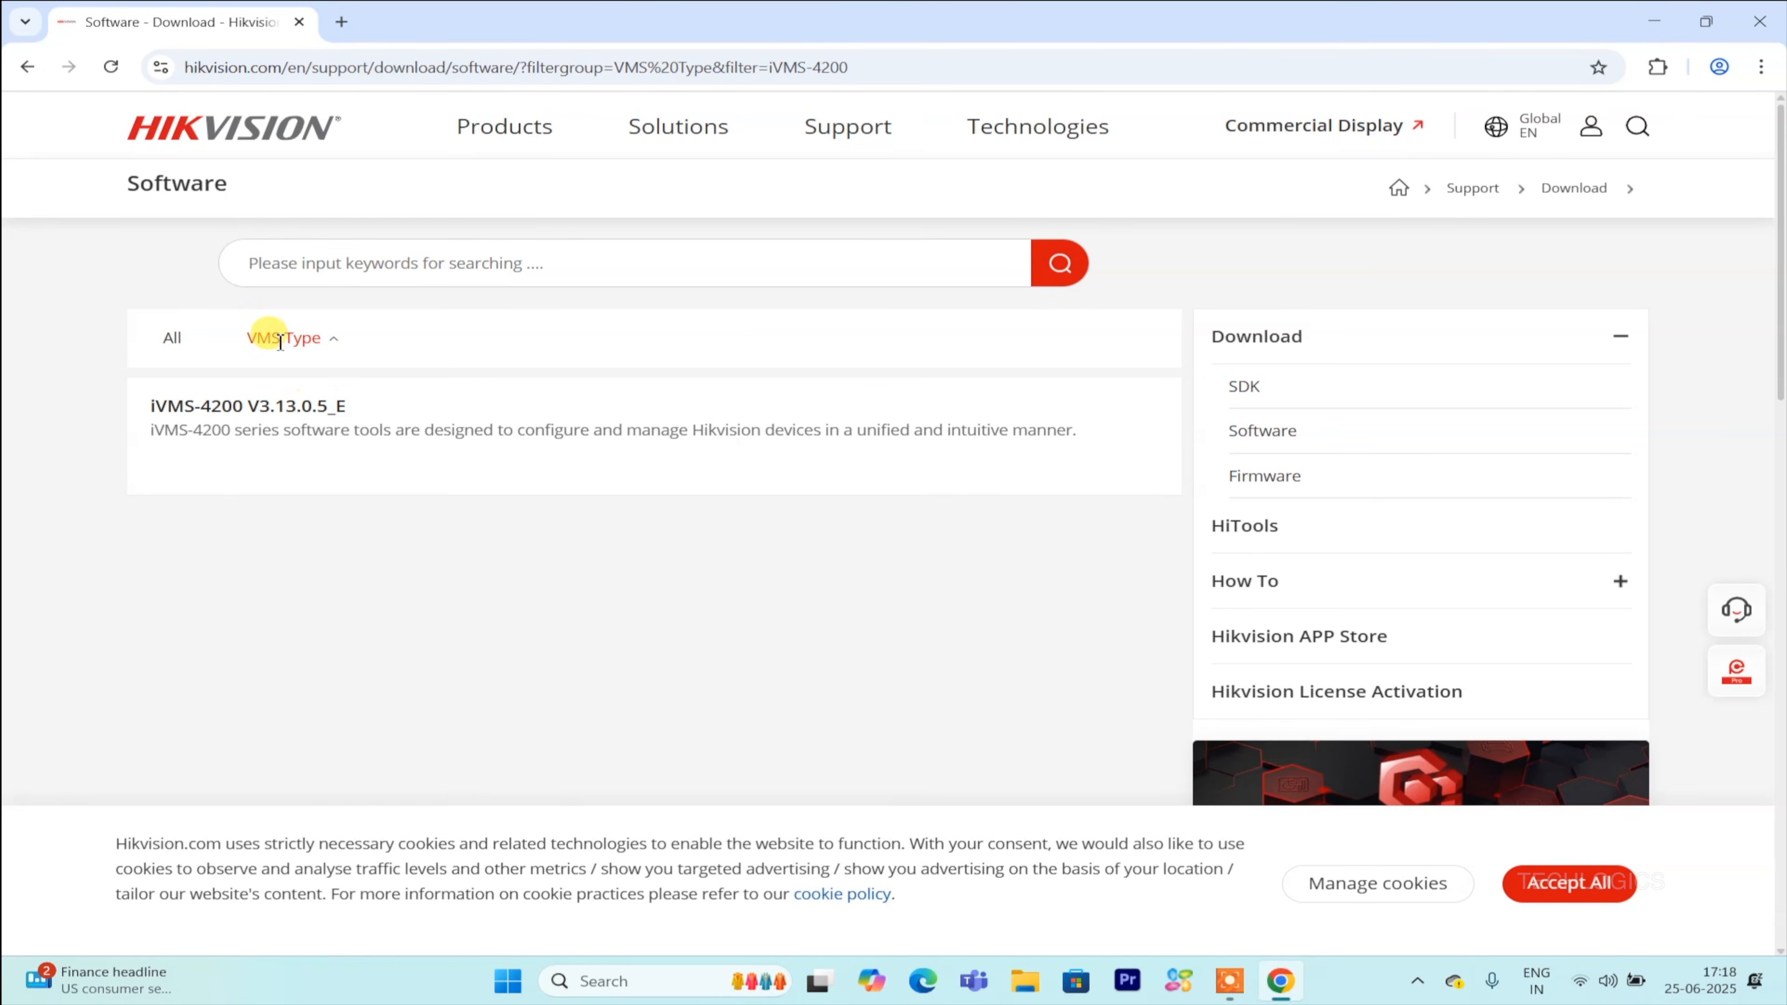
left_click(282, 406)
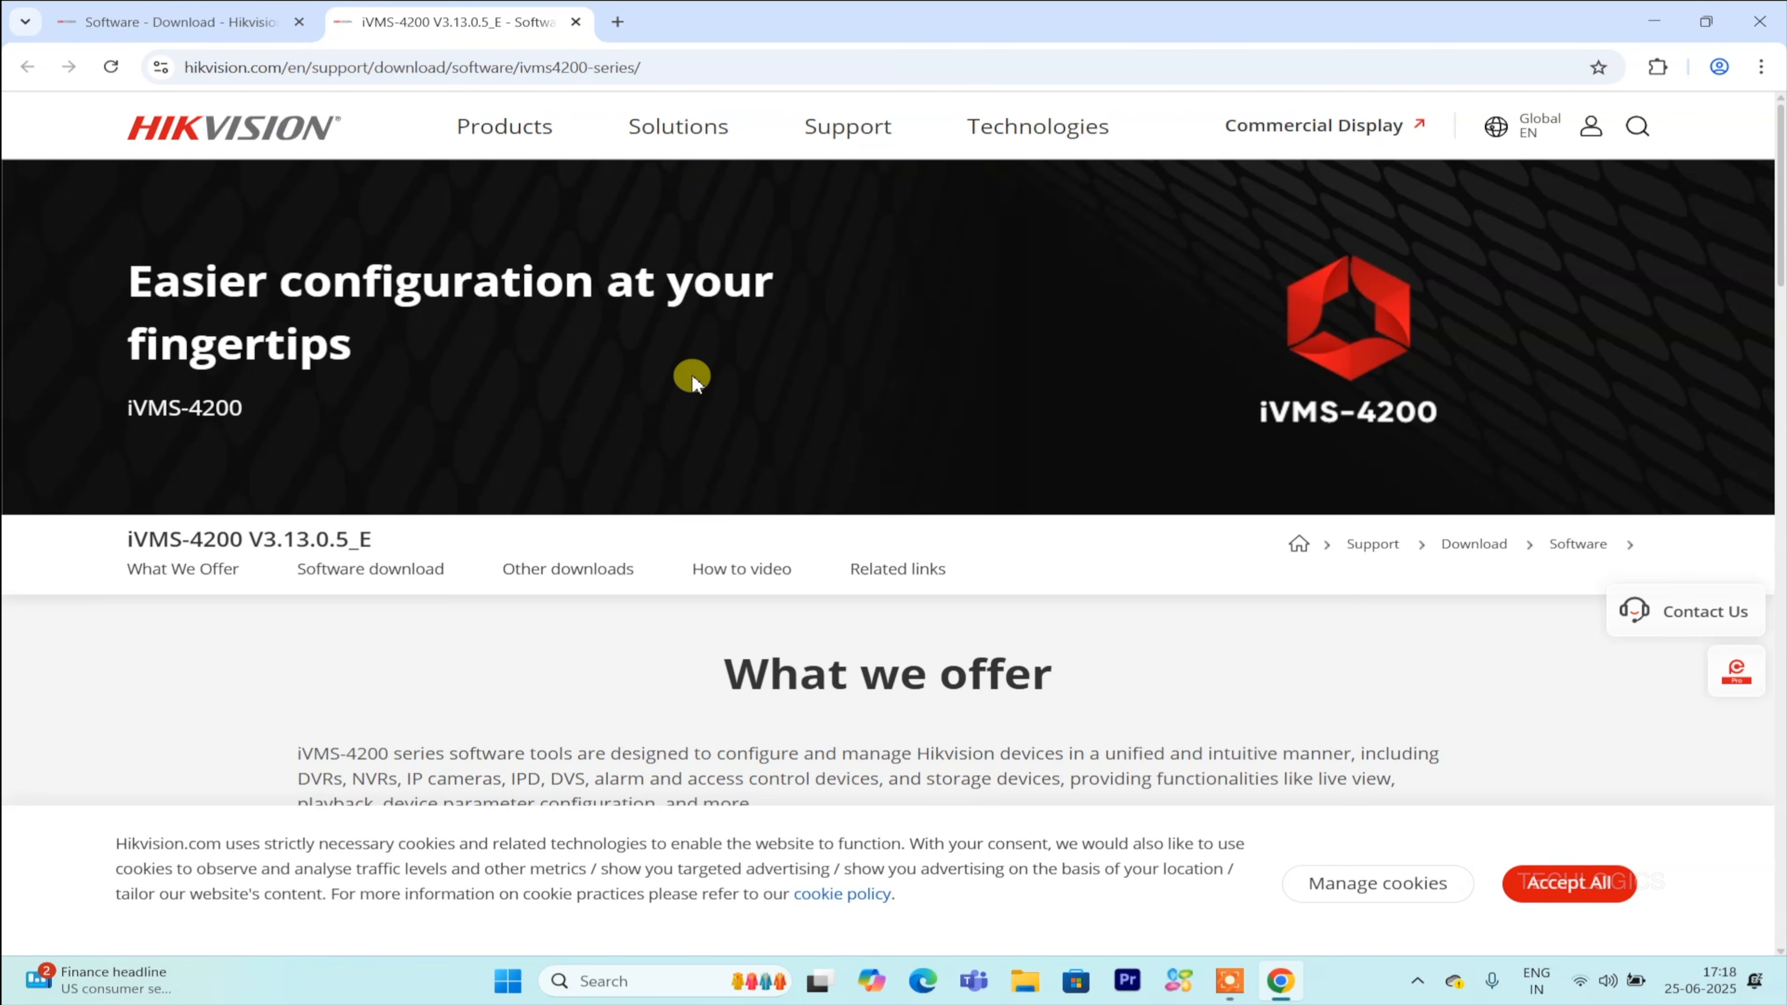
Download the Windows iVMS-4200 (V3.13.0.5_E) installer, agreeing to the Materials License Agreement.
scroll(690, 377, "down", 4)
scroll(693, 381, "down", 6)
scroll(725, 380, "up", 5)
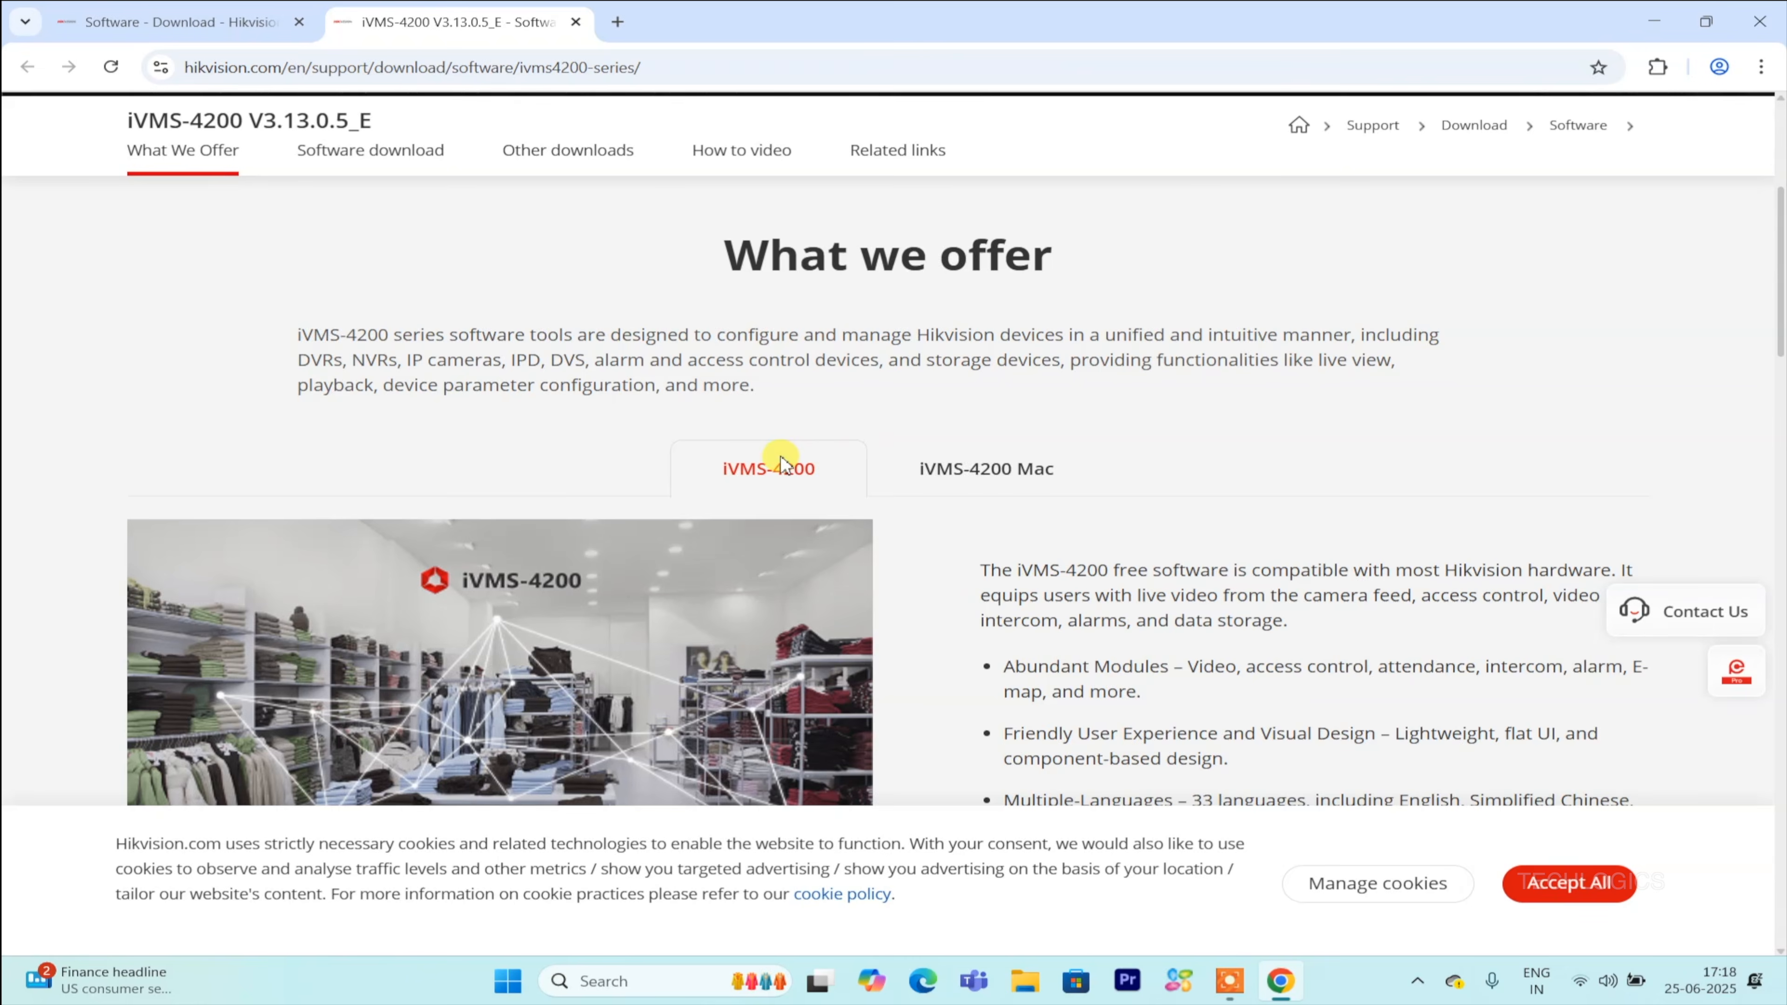
scroll(782, 464, "down", 10)
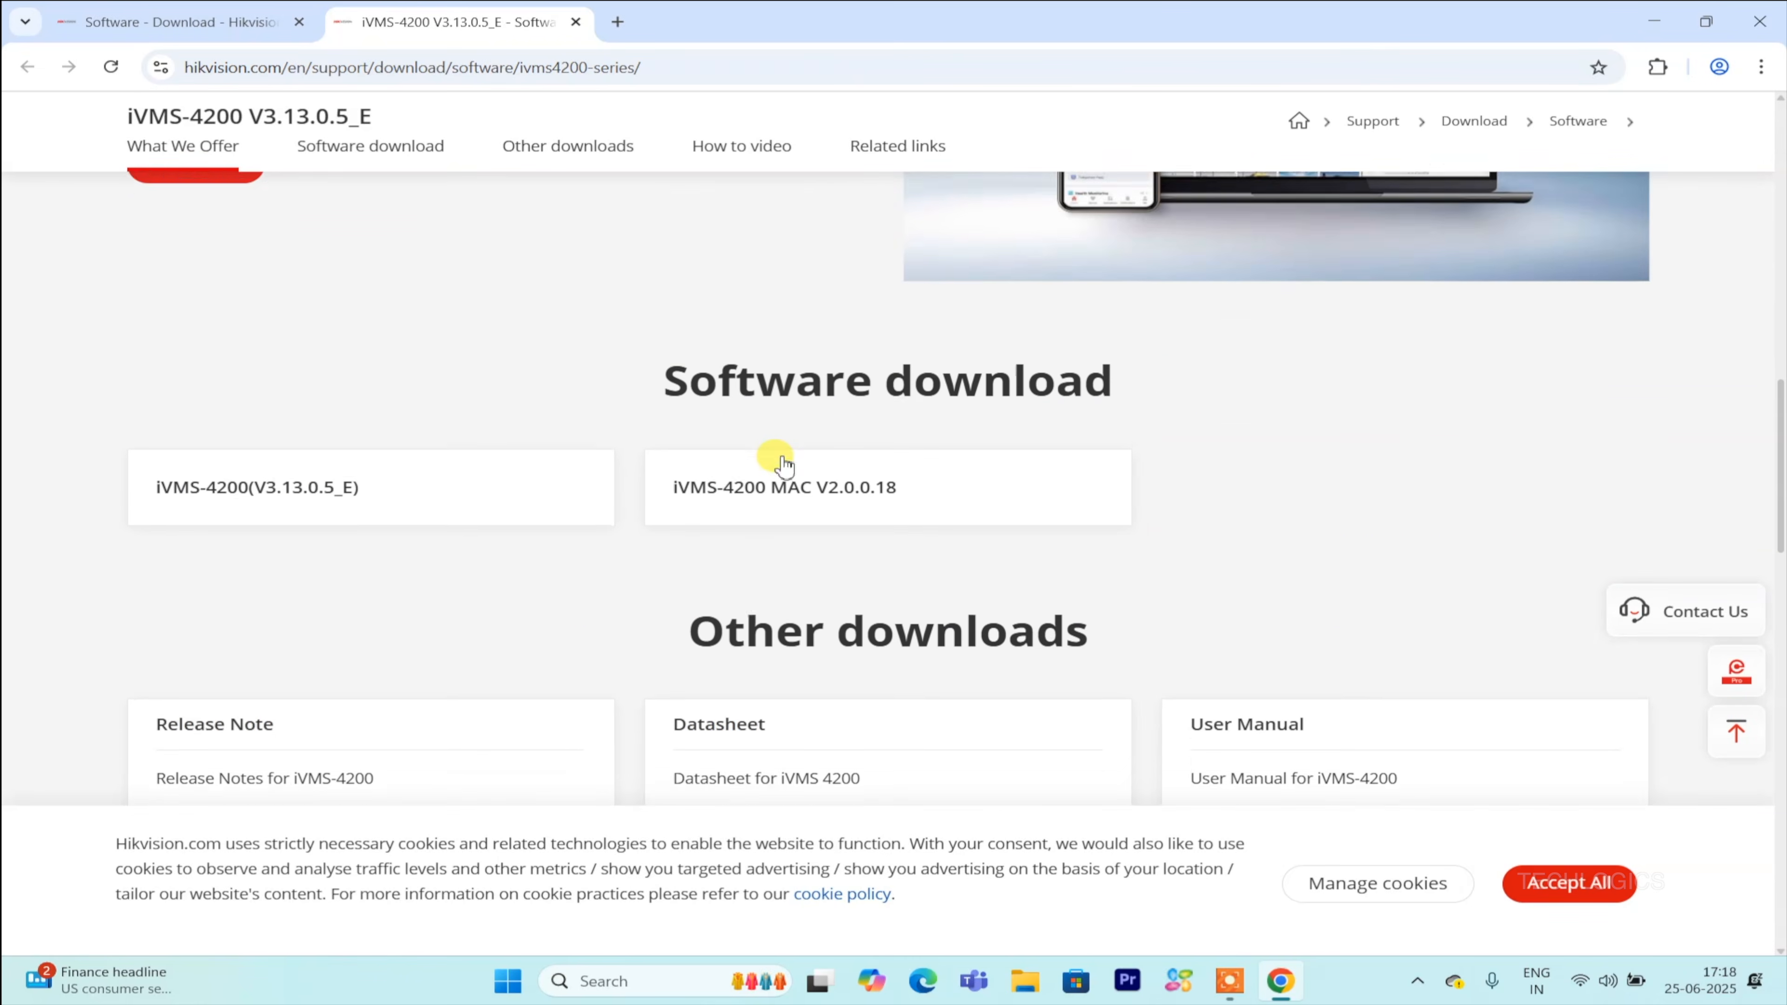
scroll(760, 457, "down", 1)
scroll(584, 456, "up", 1)
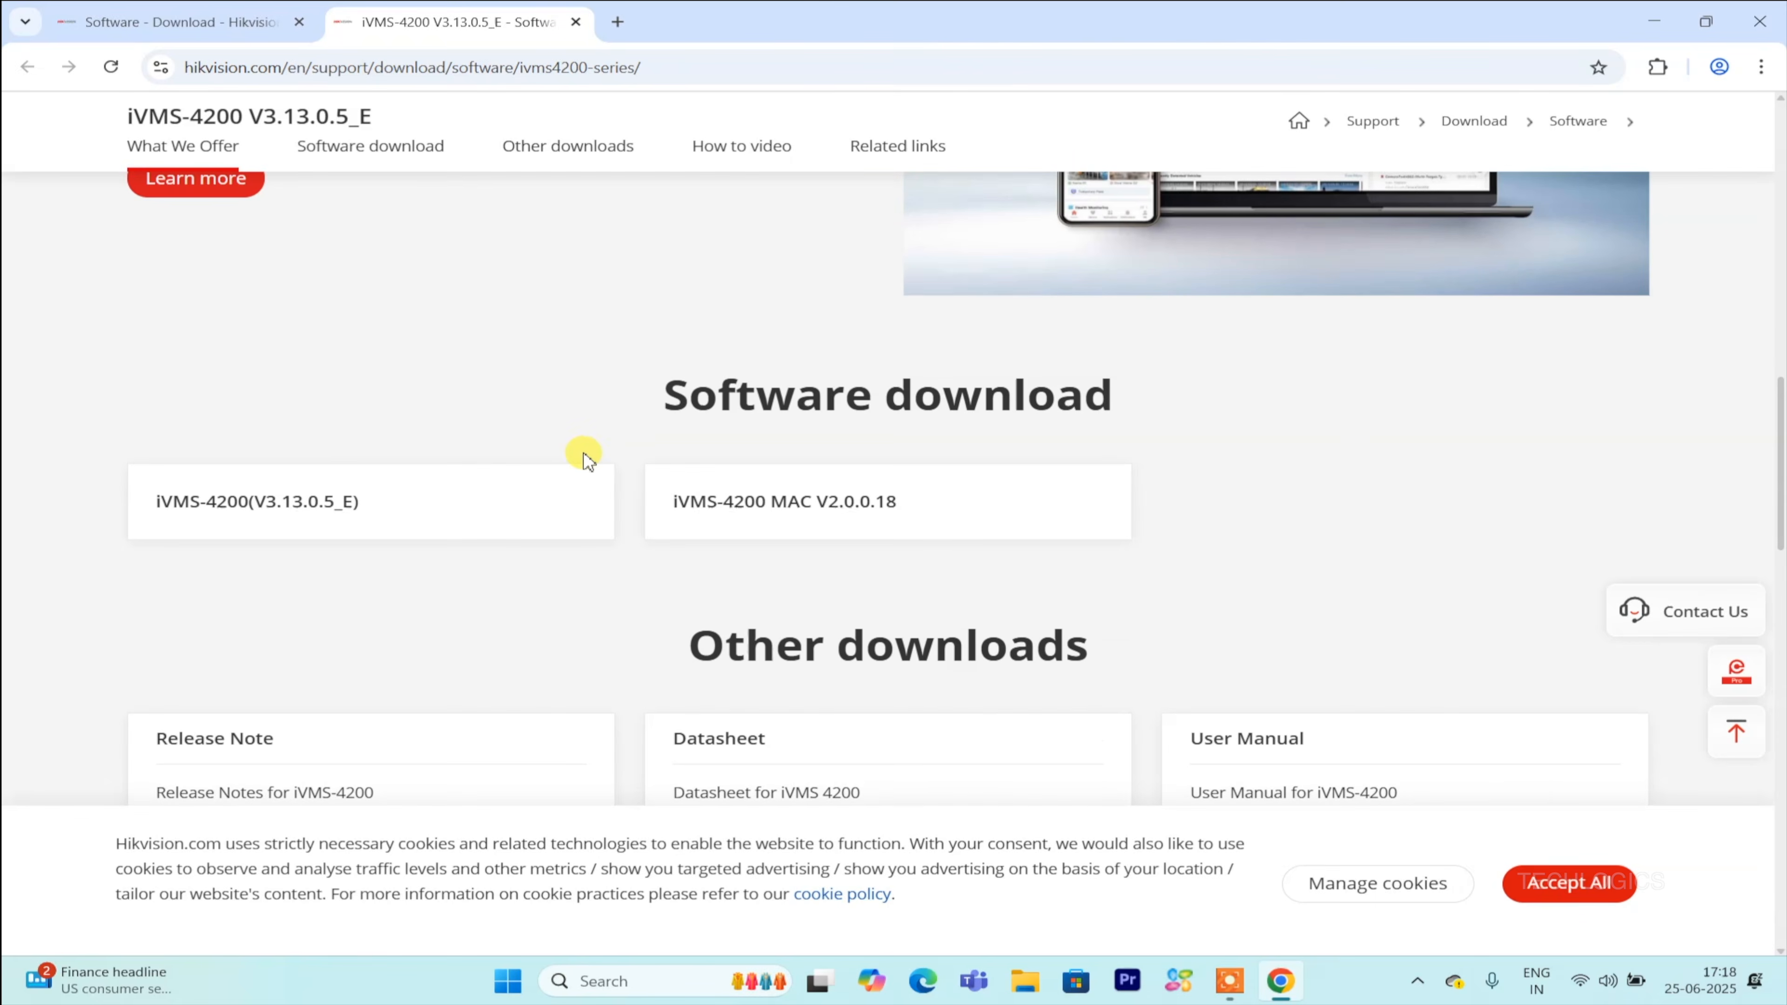
scroll(584, 458, "down", 4)
scroll(584, 458, "up", 3)
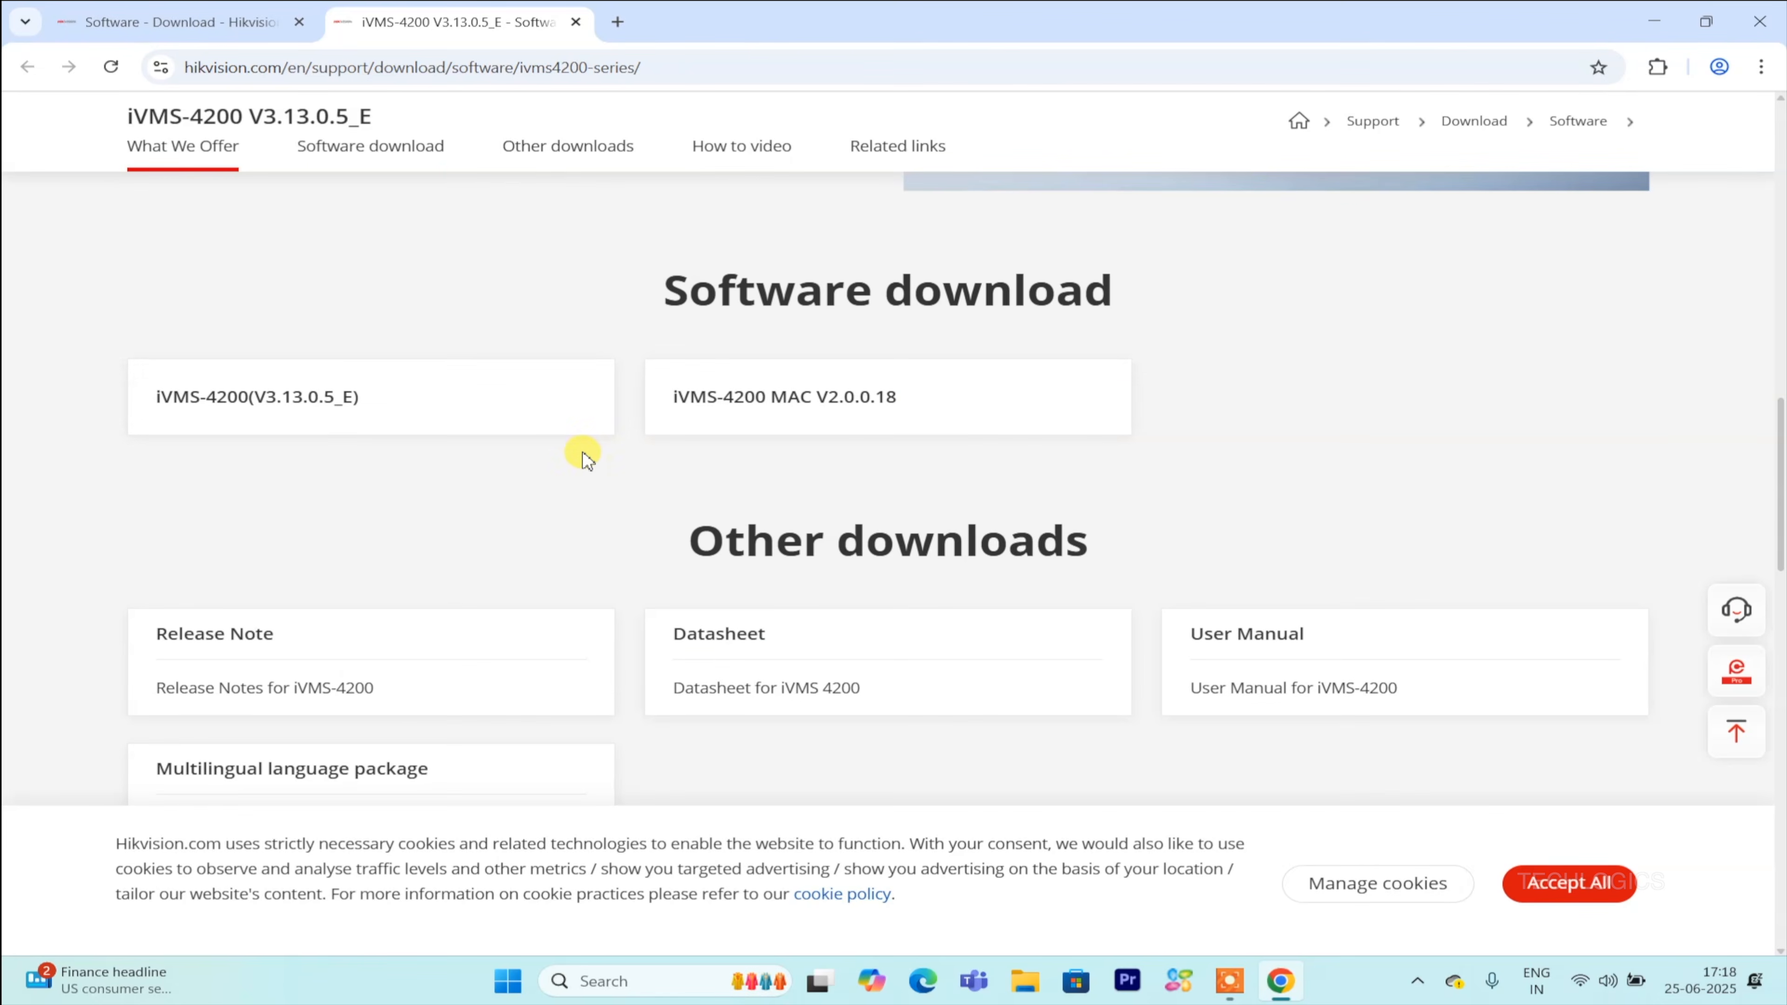
left_click(401, 405)
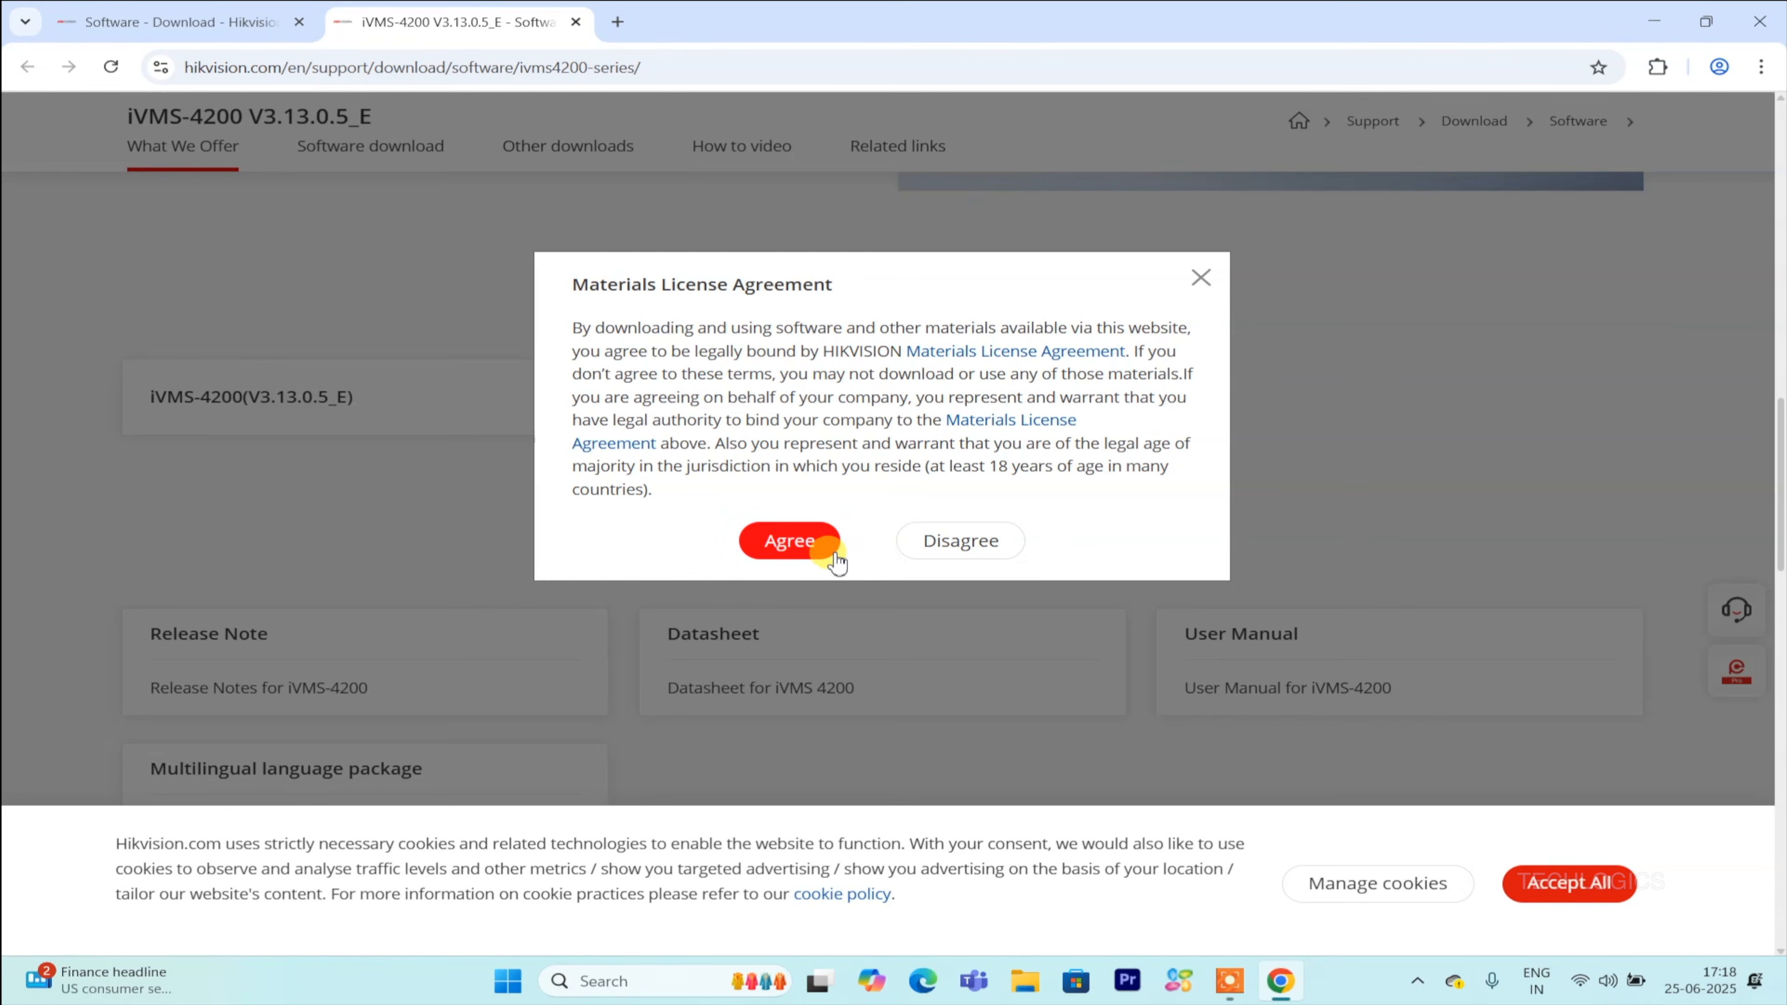
left_click(789, 541)
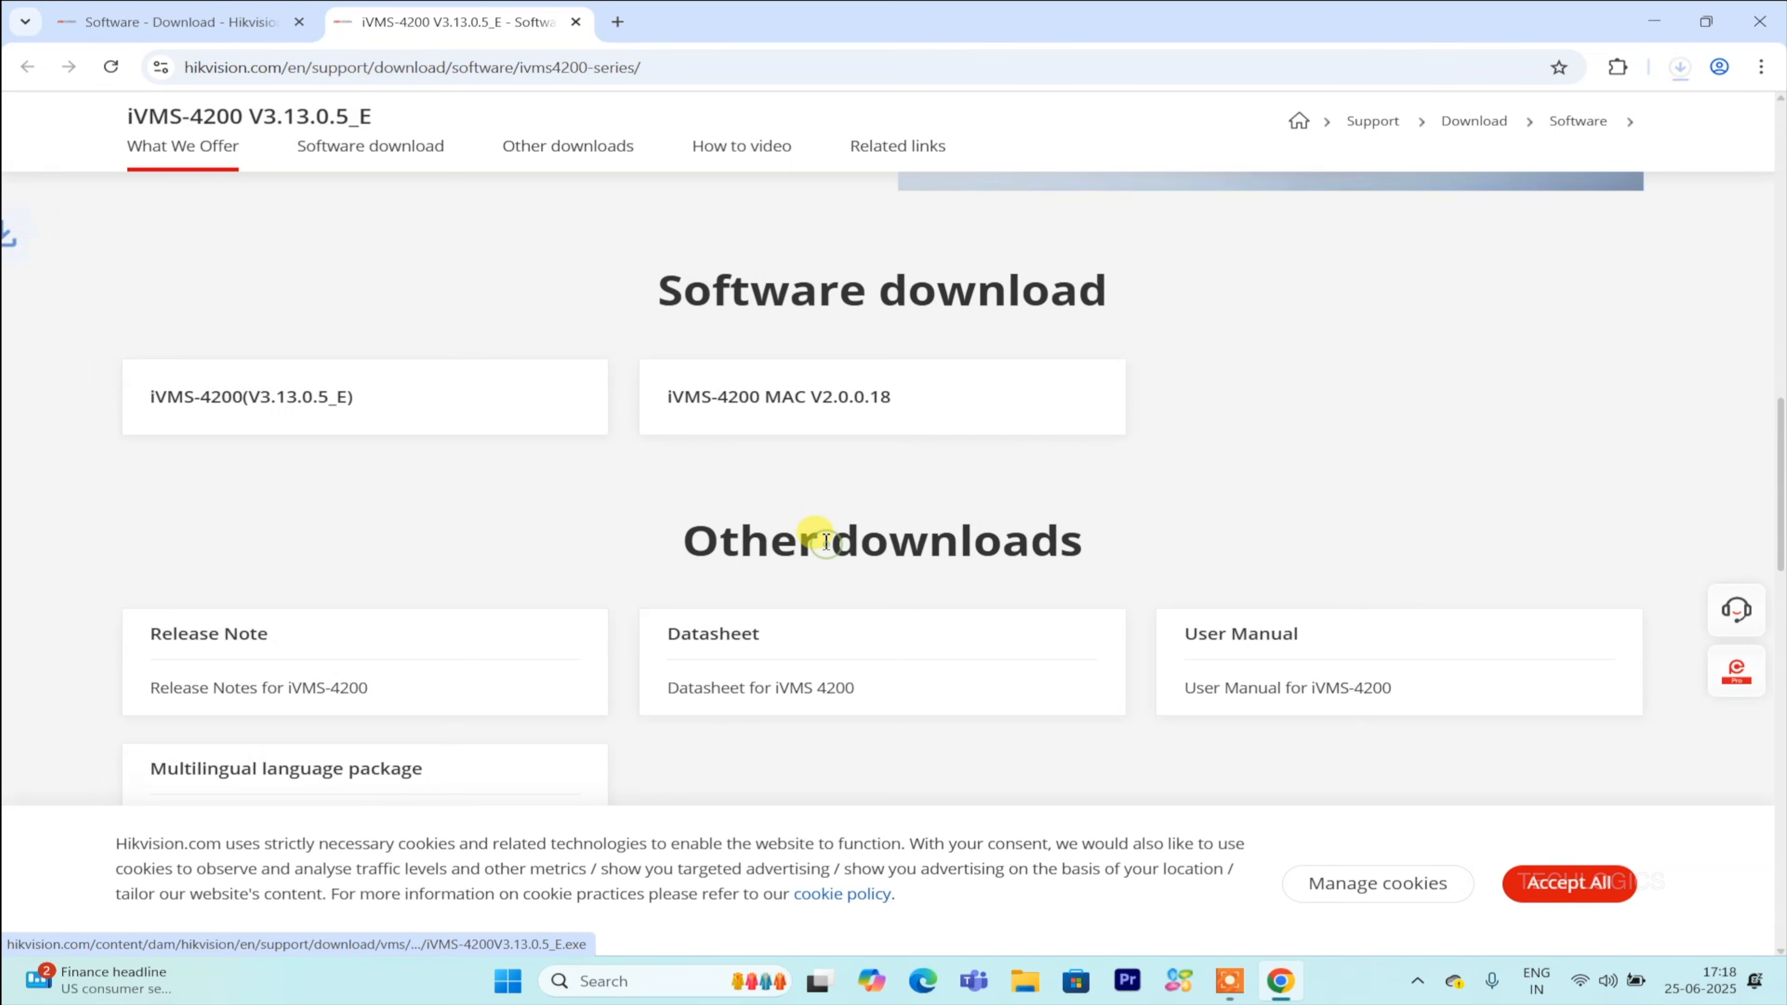
Open the downloaded iVMS-4200 installer's location in the Downloads folder.
left_click(1685, 69)
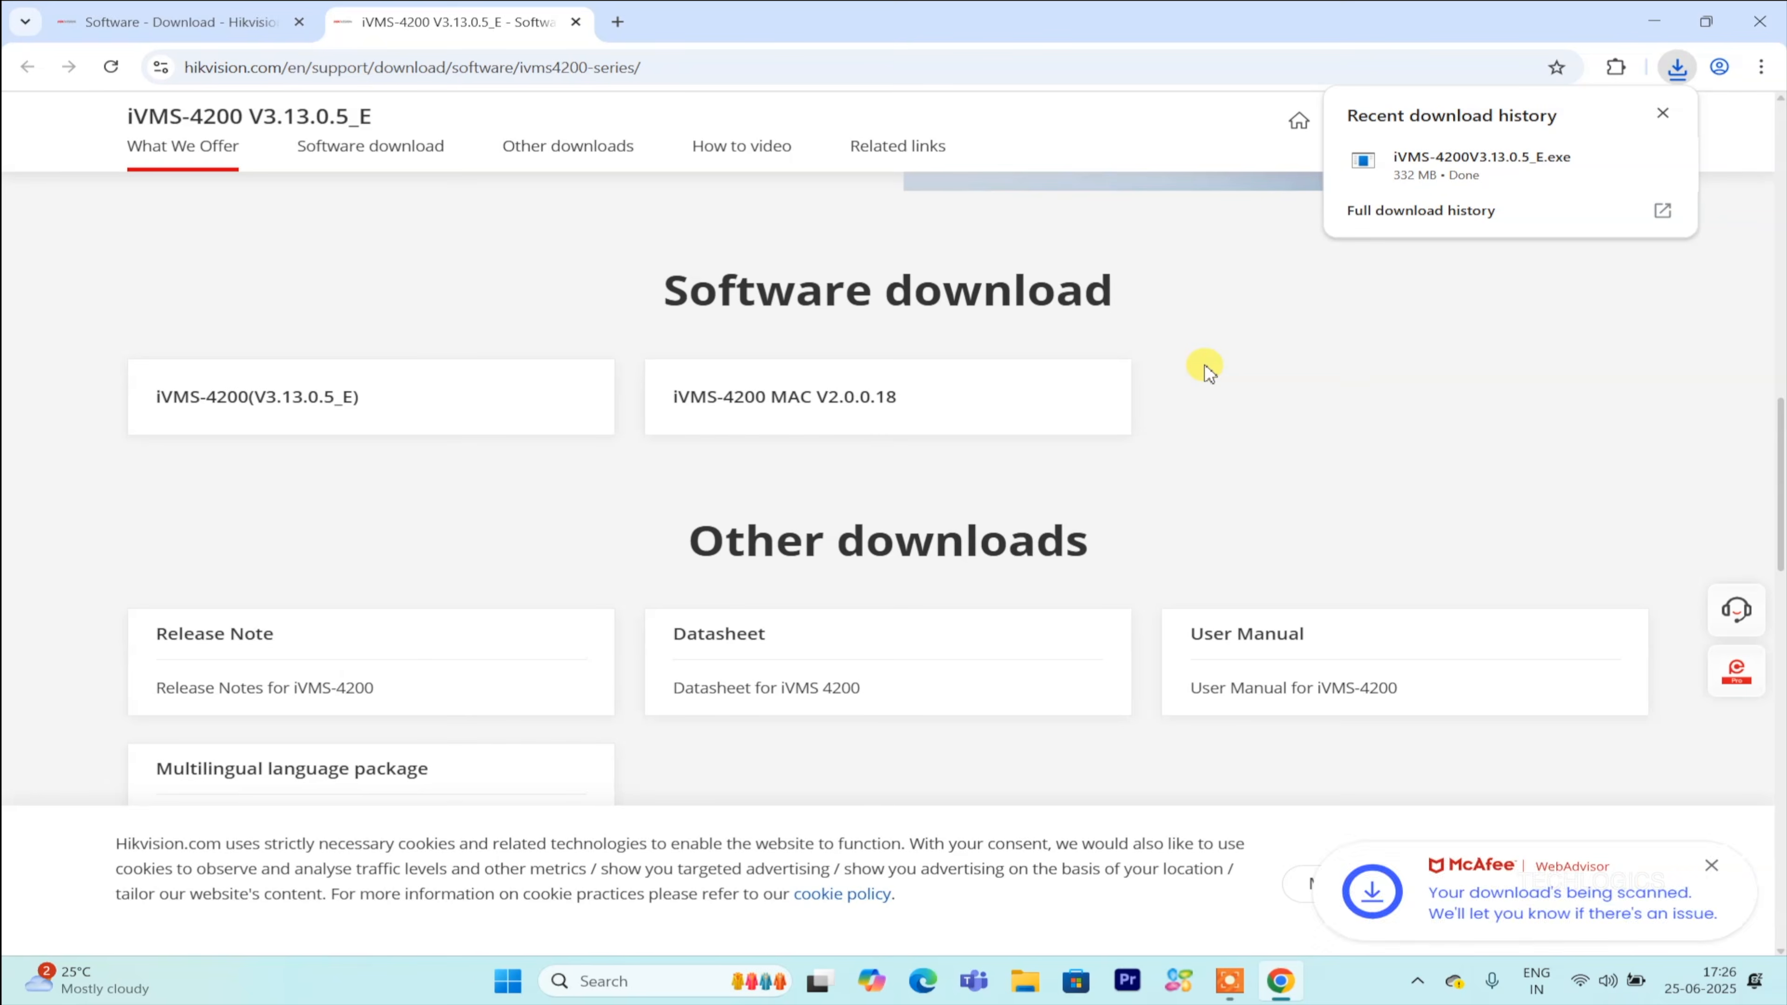
mouse_move(1484, 168)
left_click(1618, 162)
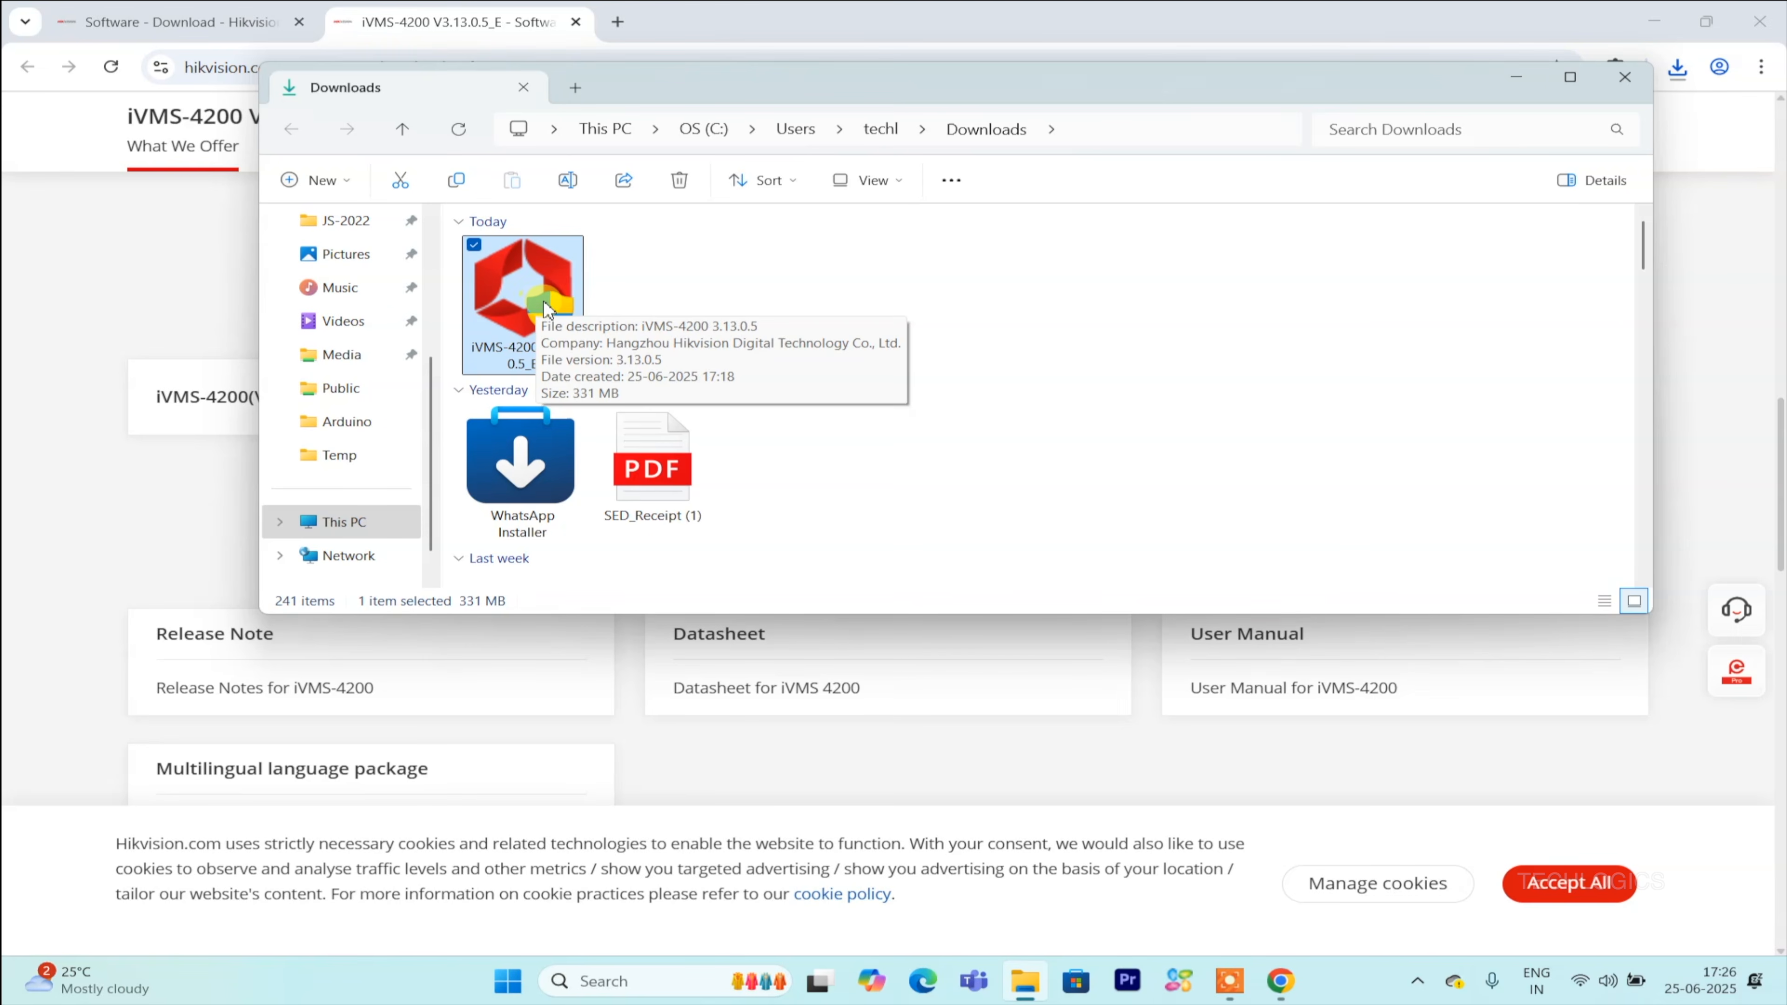
left_click(1736, 11)
left_click_drag(774, 83, 781, 229)
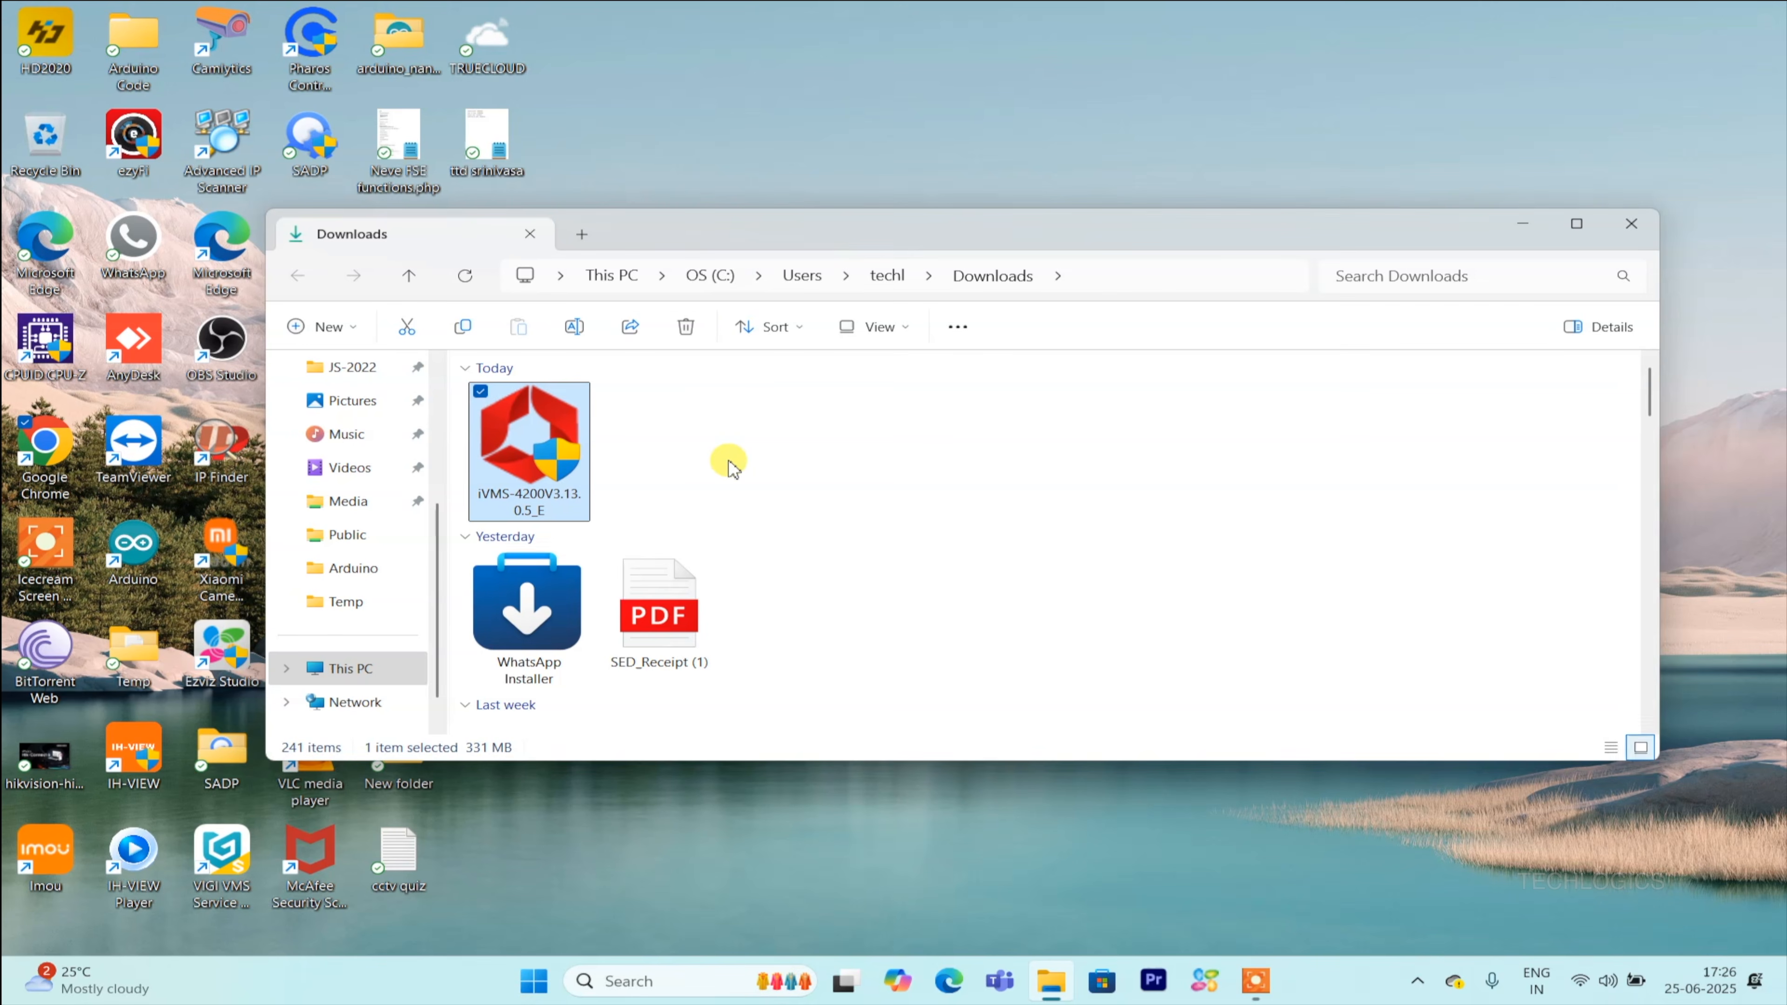
Run the iVMS-4200 installer as administrator, accept the Software License Agreement and continue.
right_click(529, 432)
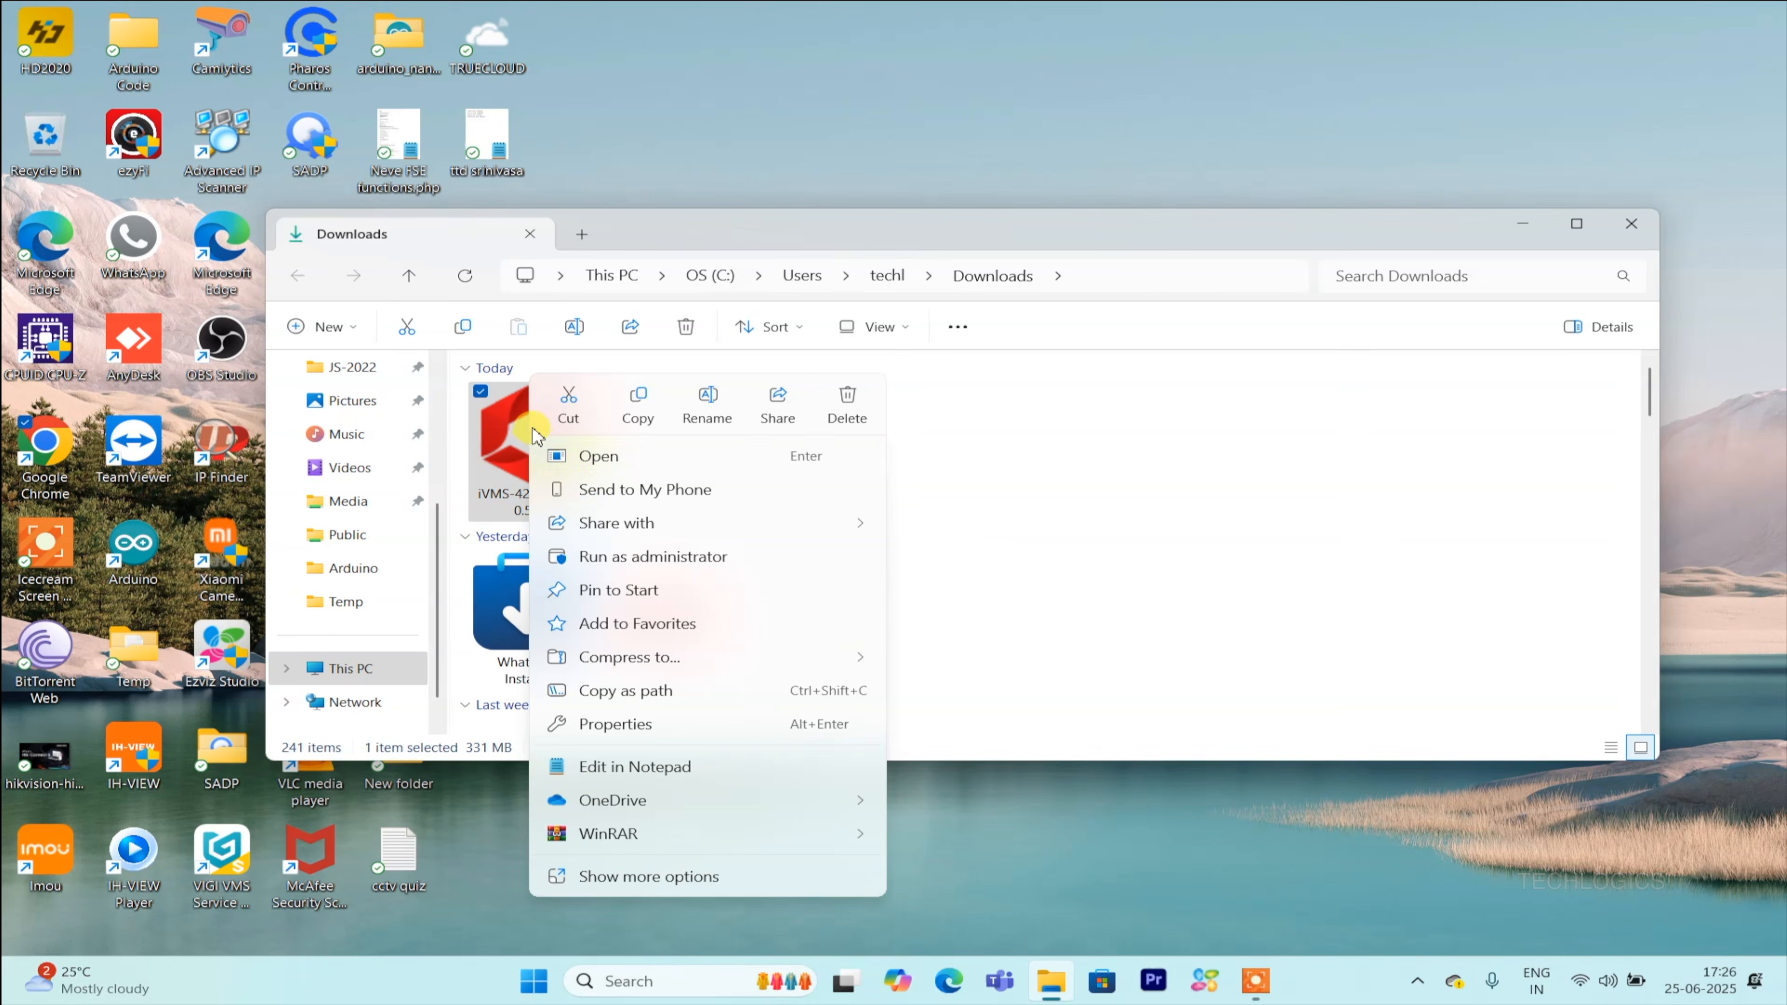
left_click(765, 558)
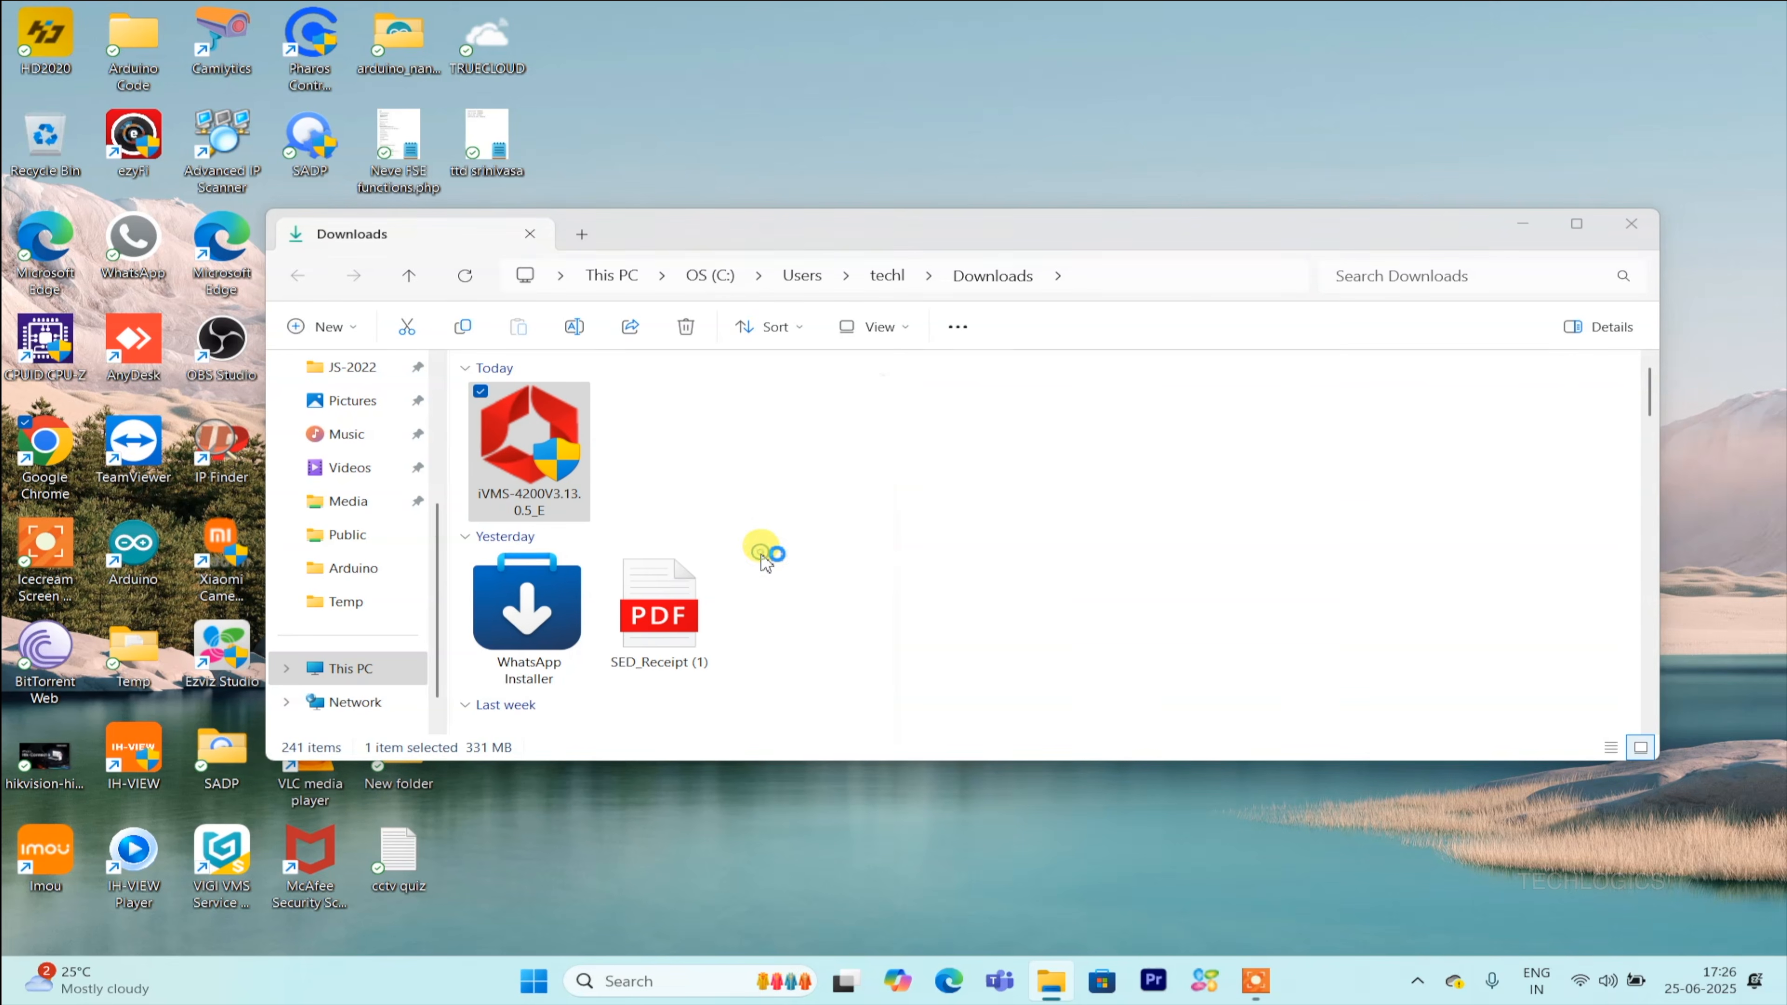
left_click(1522, 224)
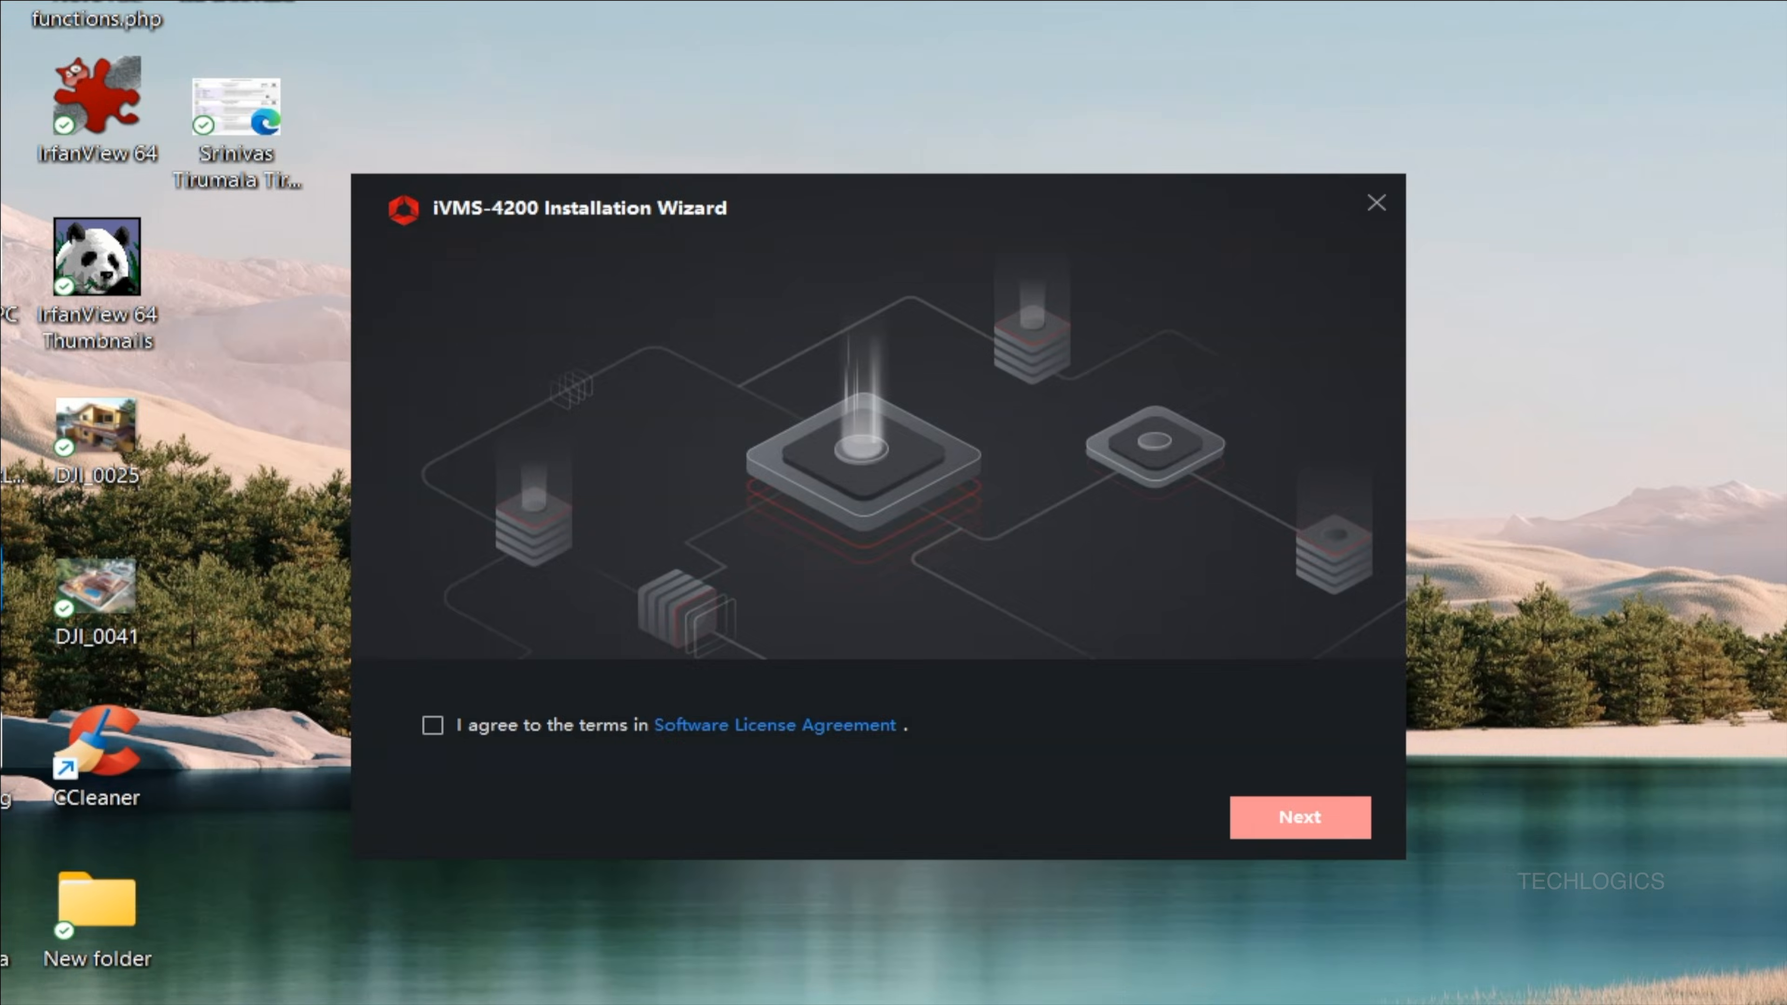
left_click(432, 725)
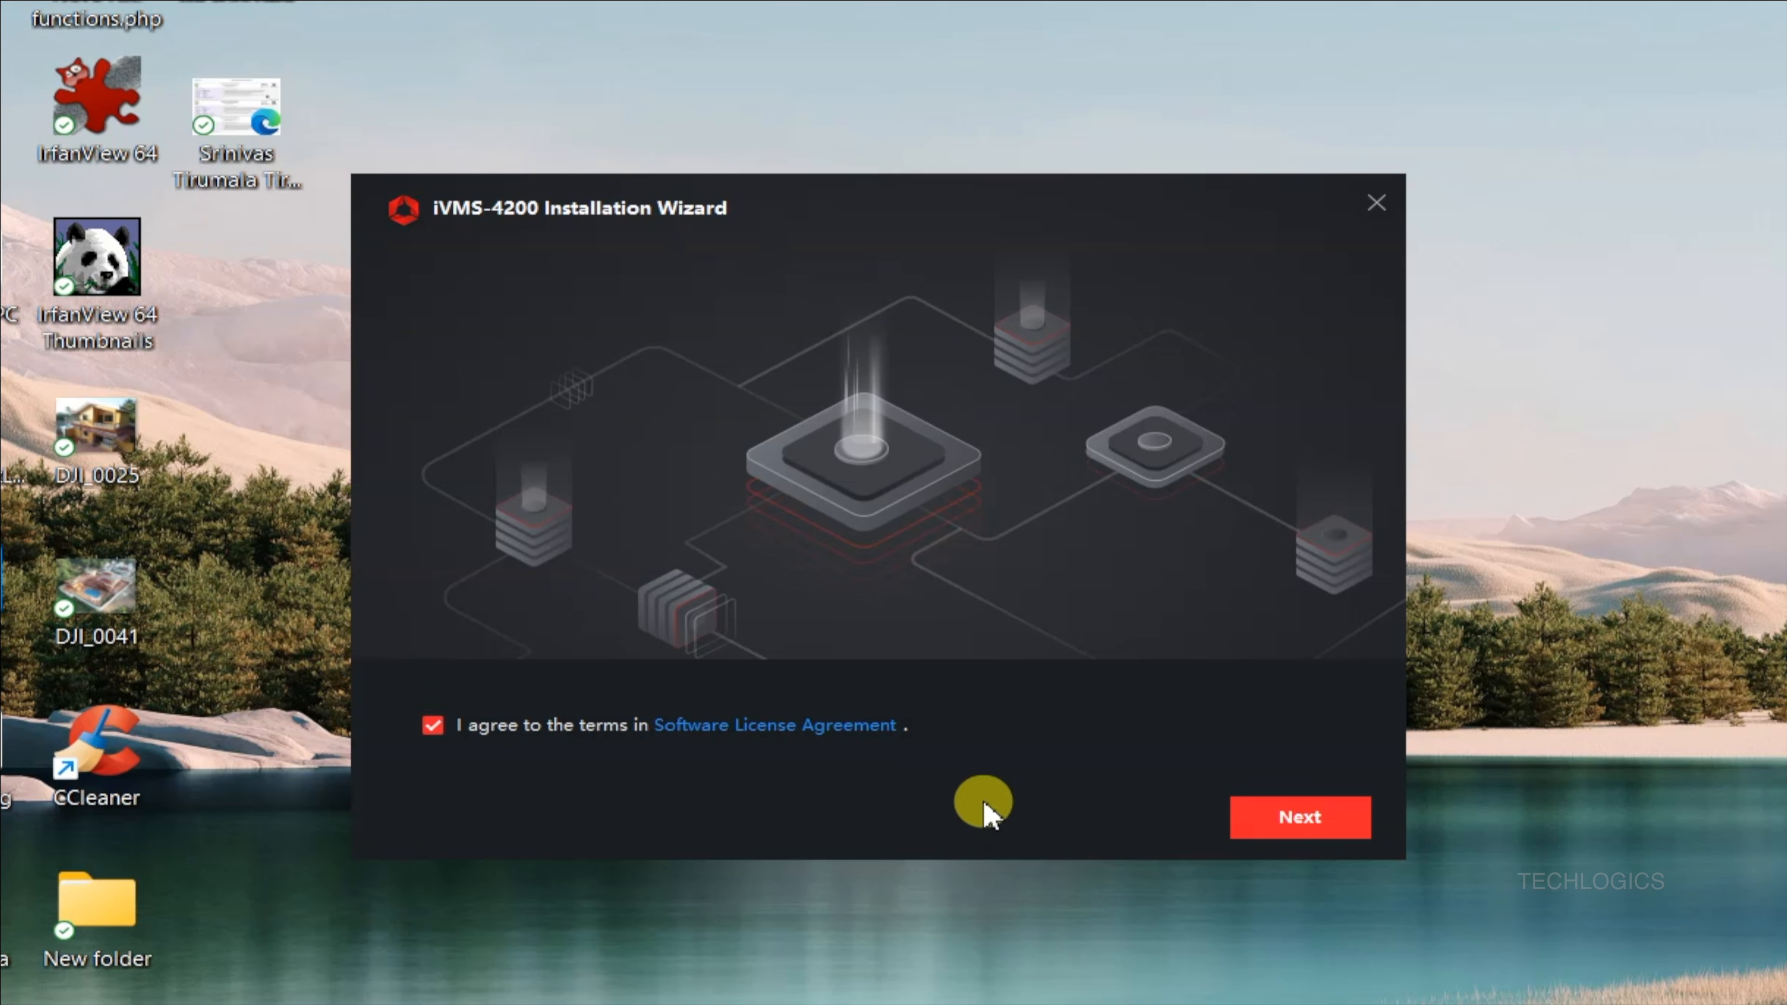
left_click(1339, 830)
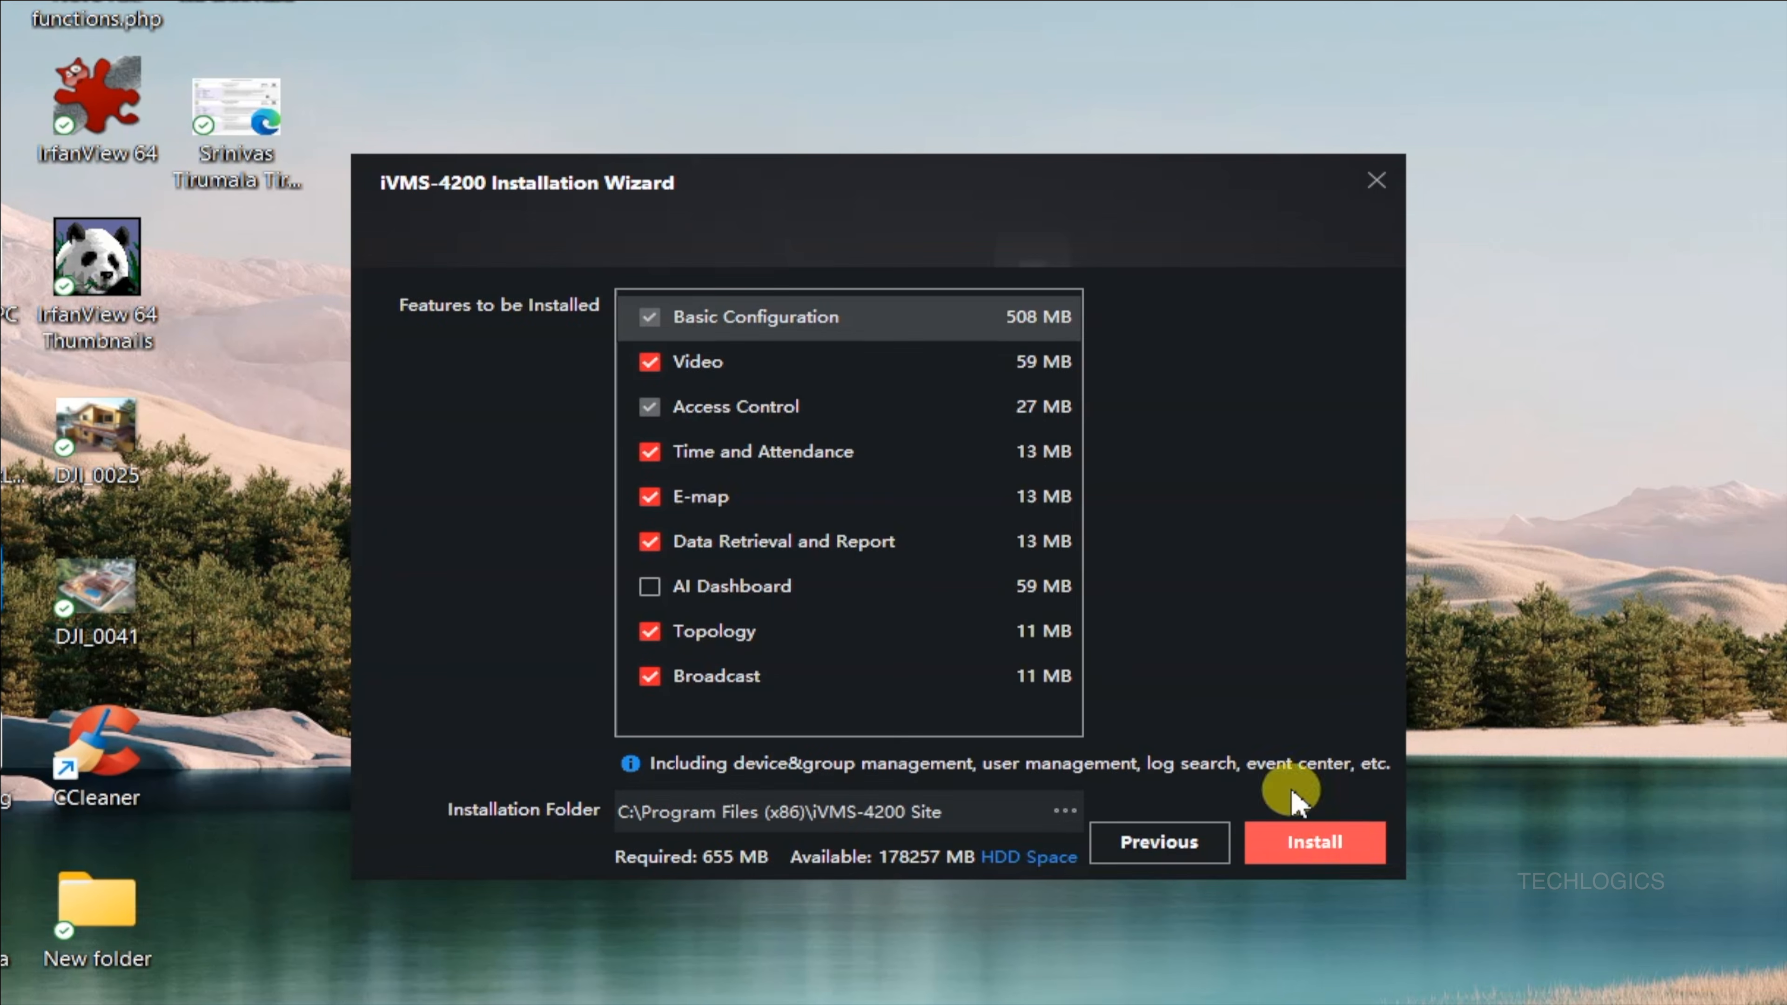
Install iVMS-4200 with only the Basic Configuration and Video features selected in the default folder.
left_click(679, 456)
left_click(653, 422)
left_click(650, 499)
left_click(650, 542)
left_click(650, 632)
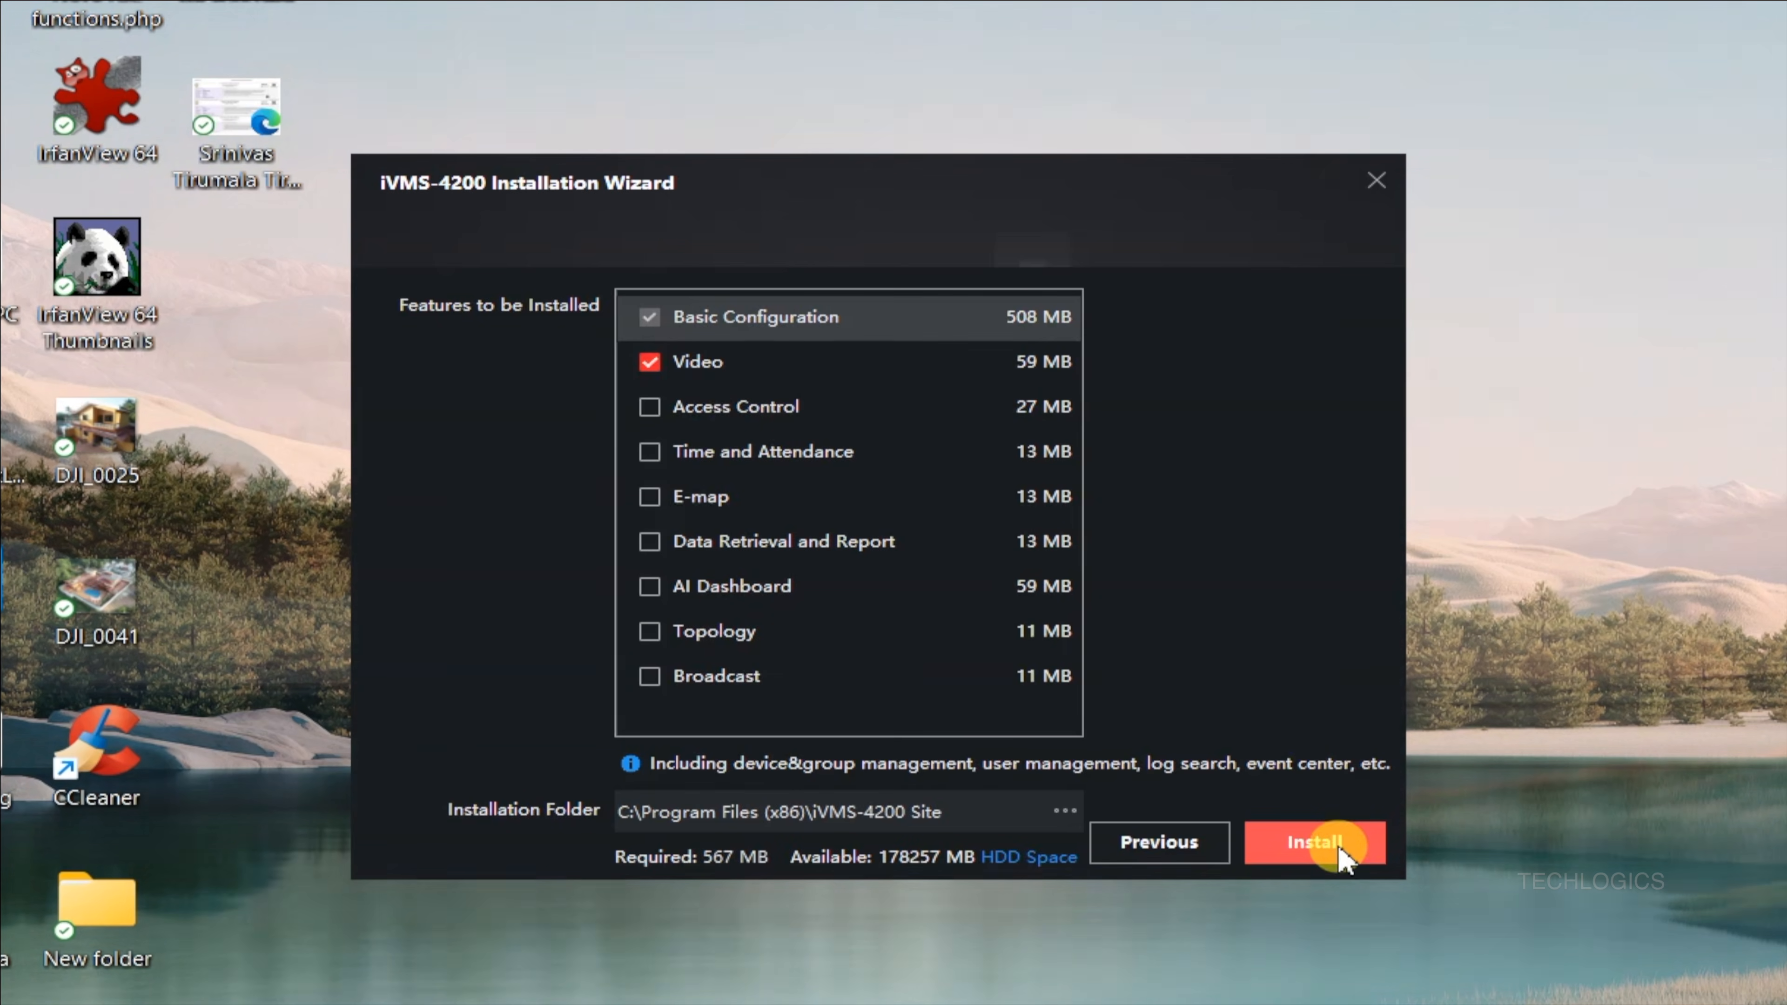
left_click(1352, 851)
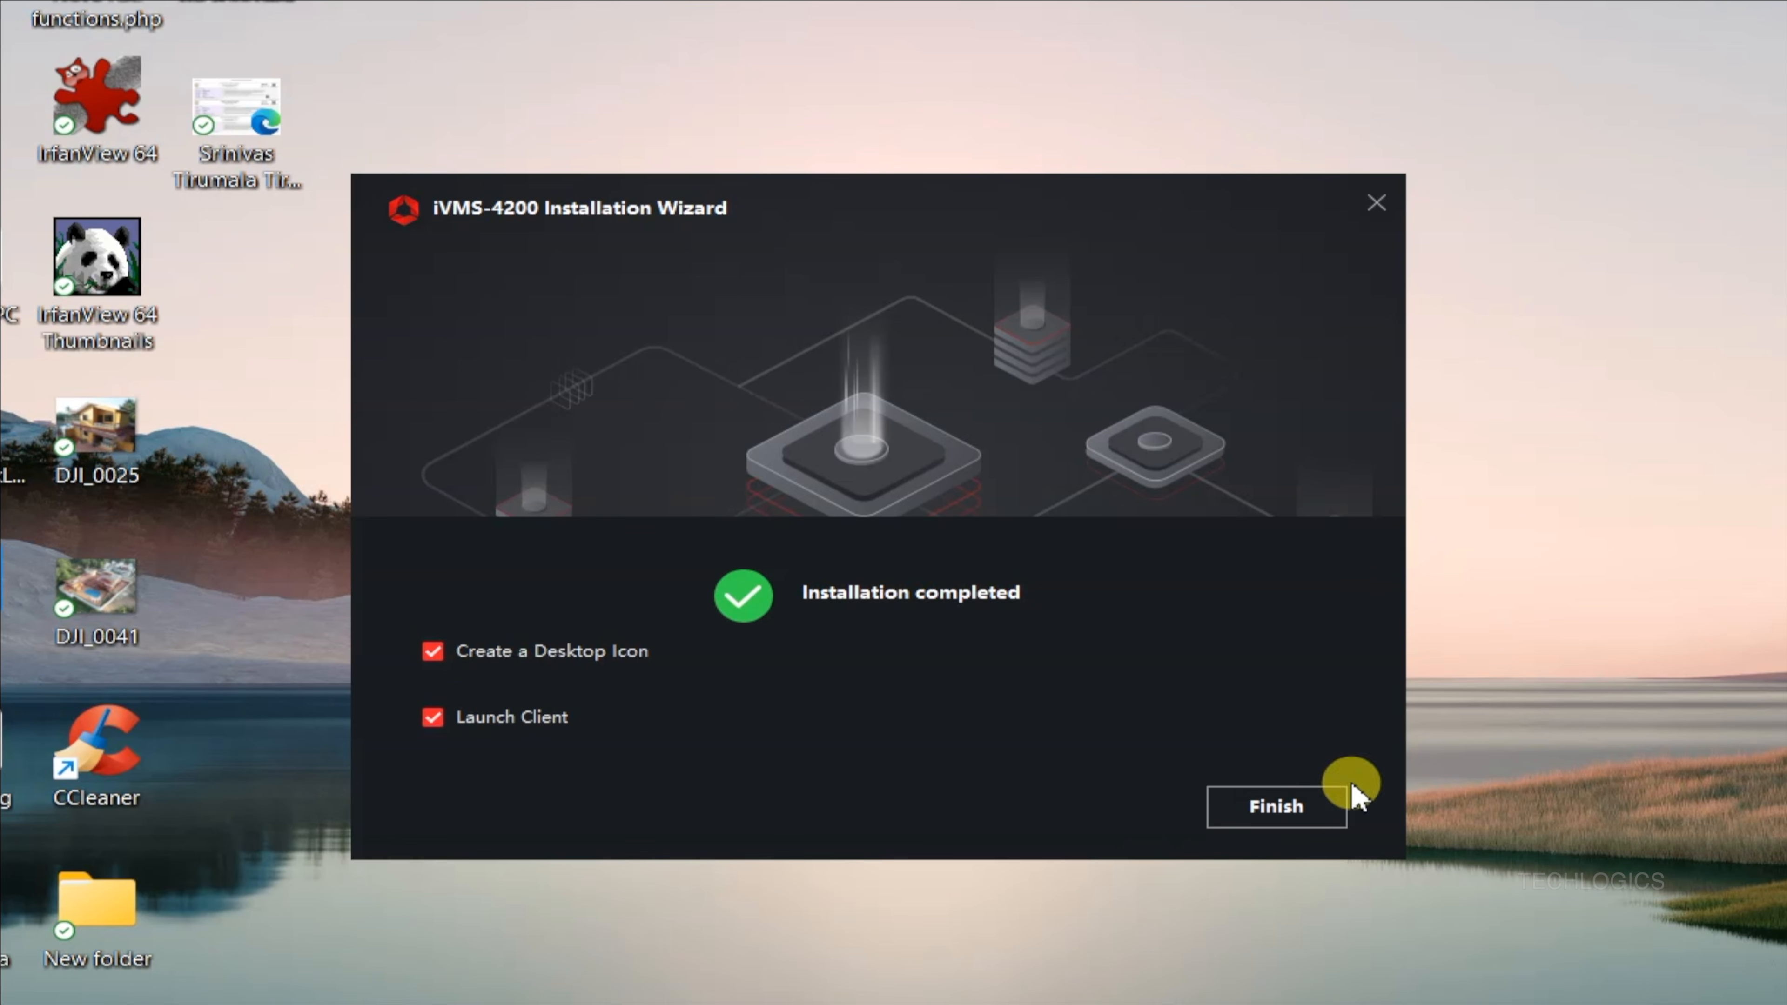
Finish the installation with desktop icon and client launch enabled, then enable upgrade detection.
left_click(1303, 812)
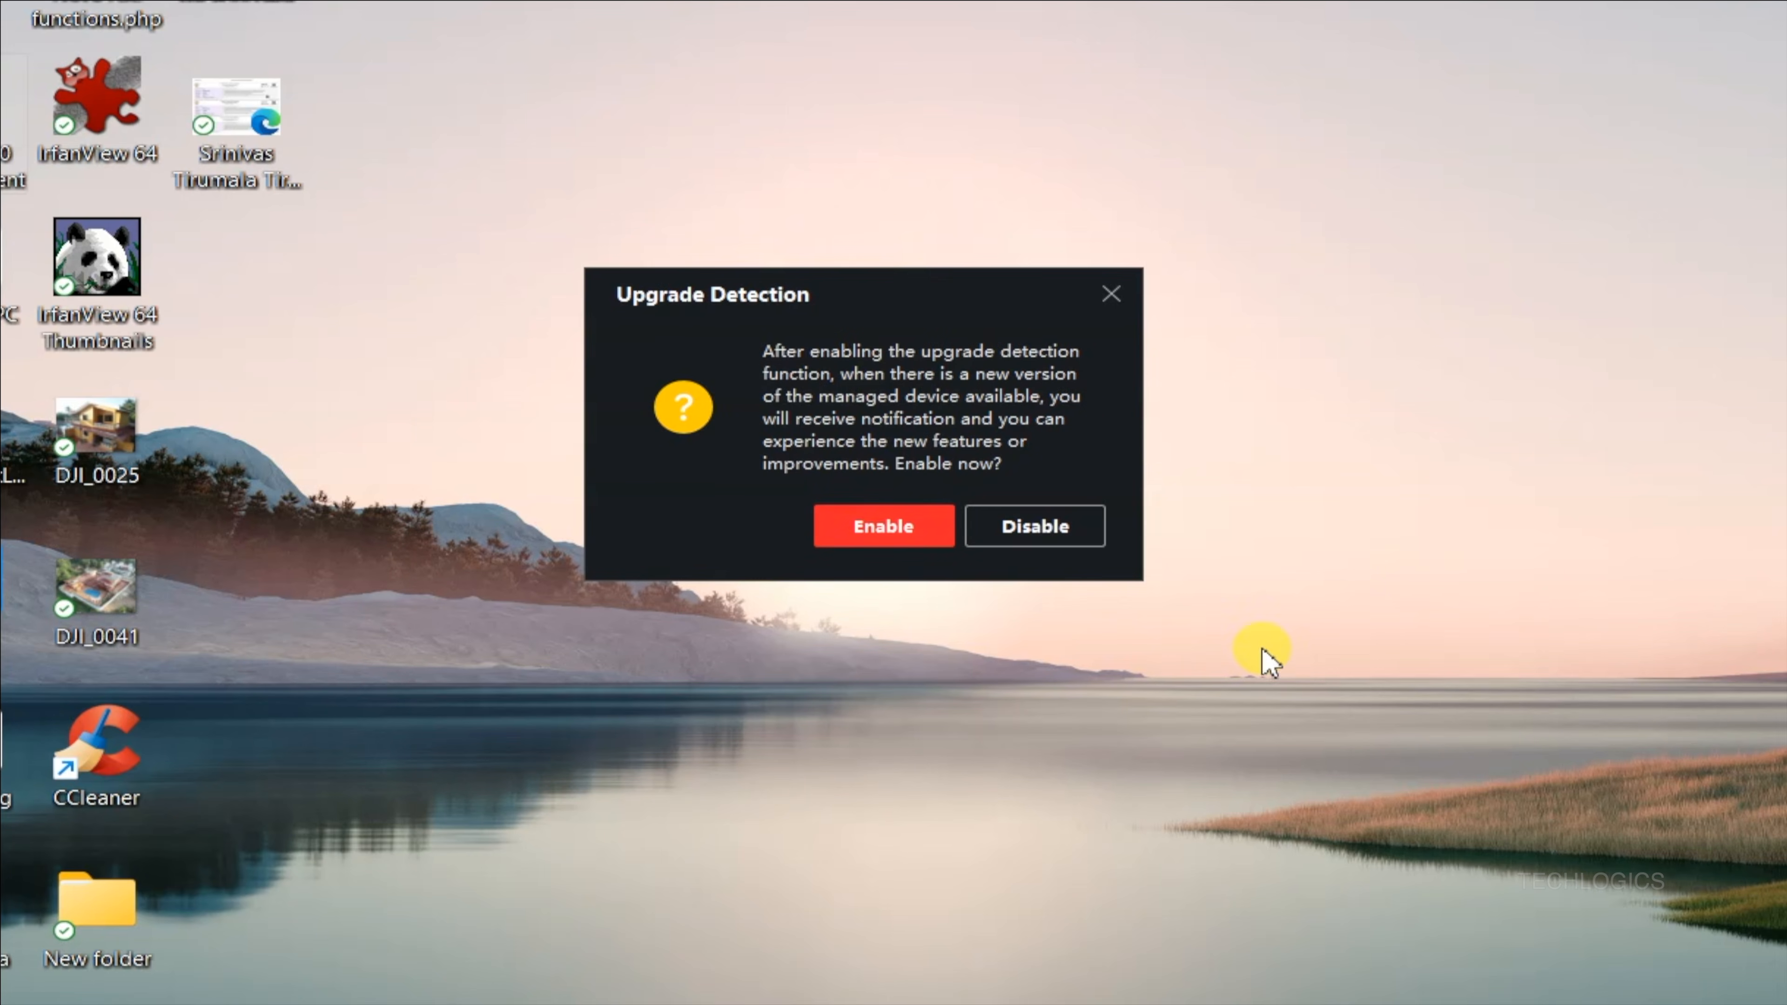
left_click(930, 535)
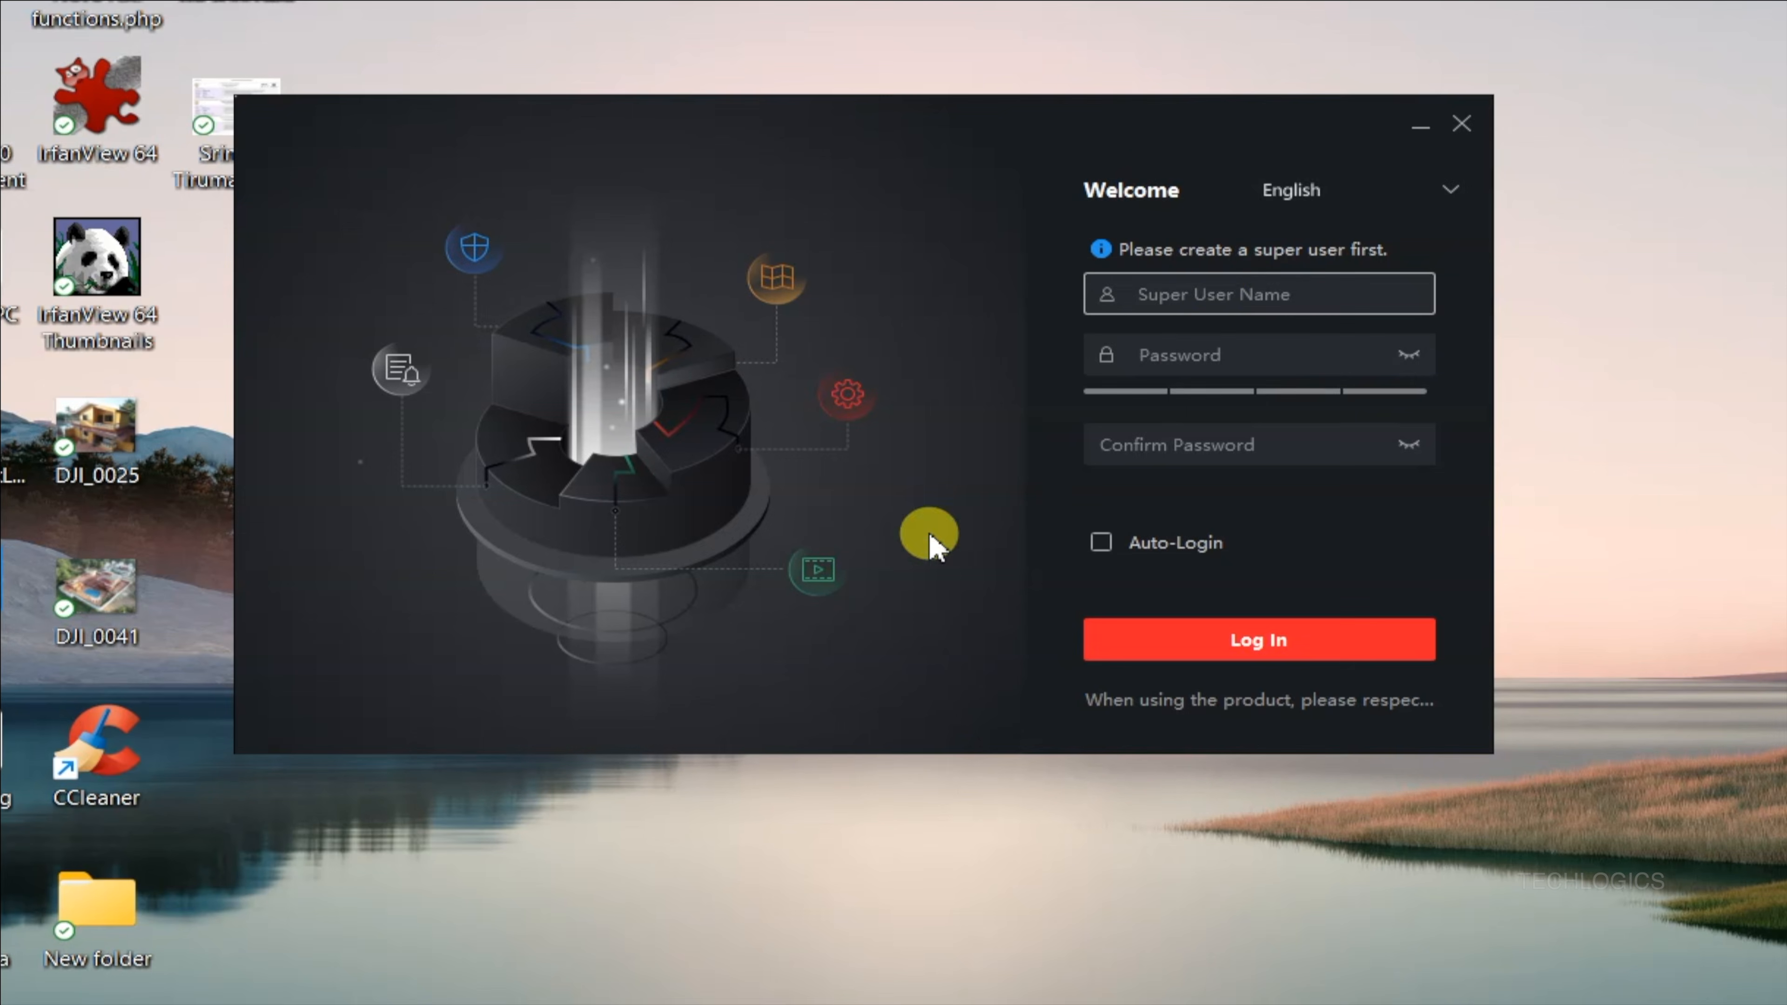
Create the super user named admin, entering the password and confirming it.
type("admin")
key("Tab")
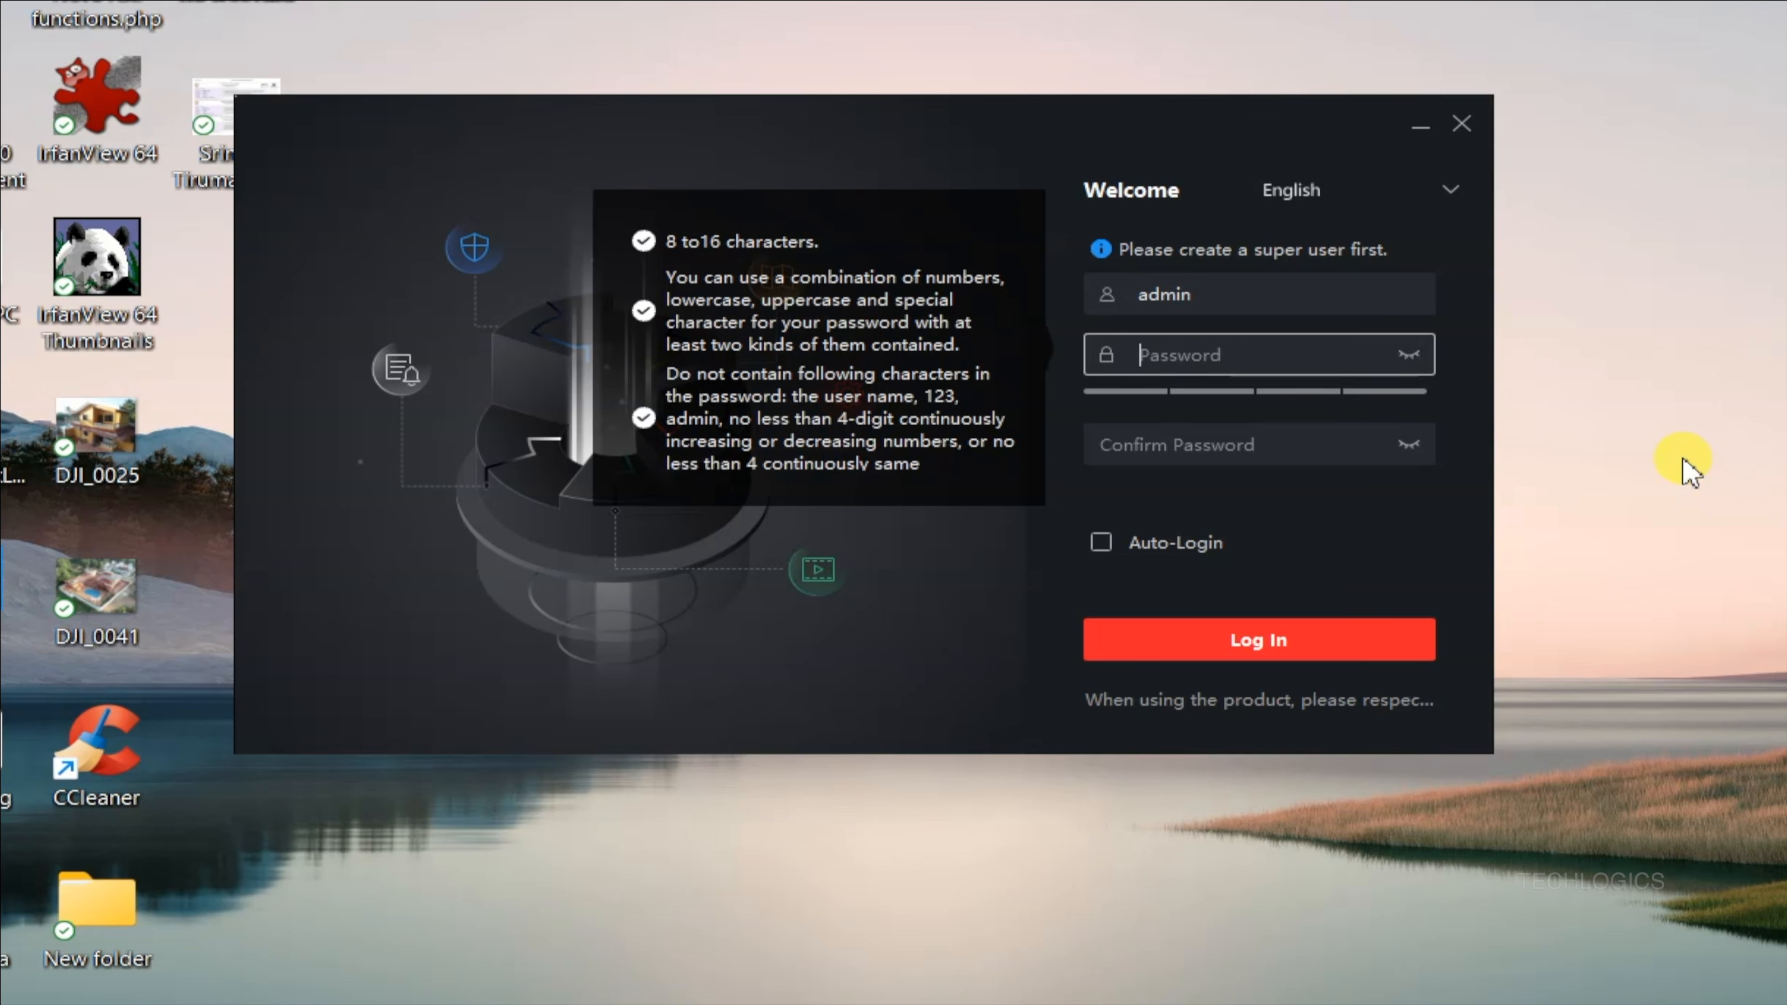
type("••")
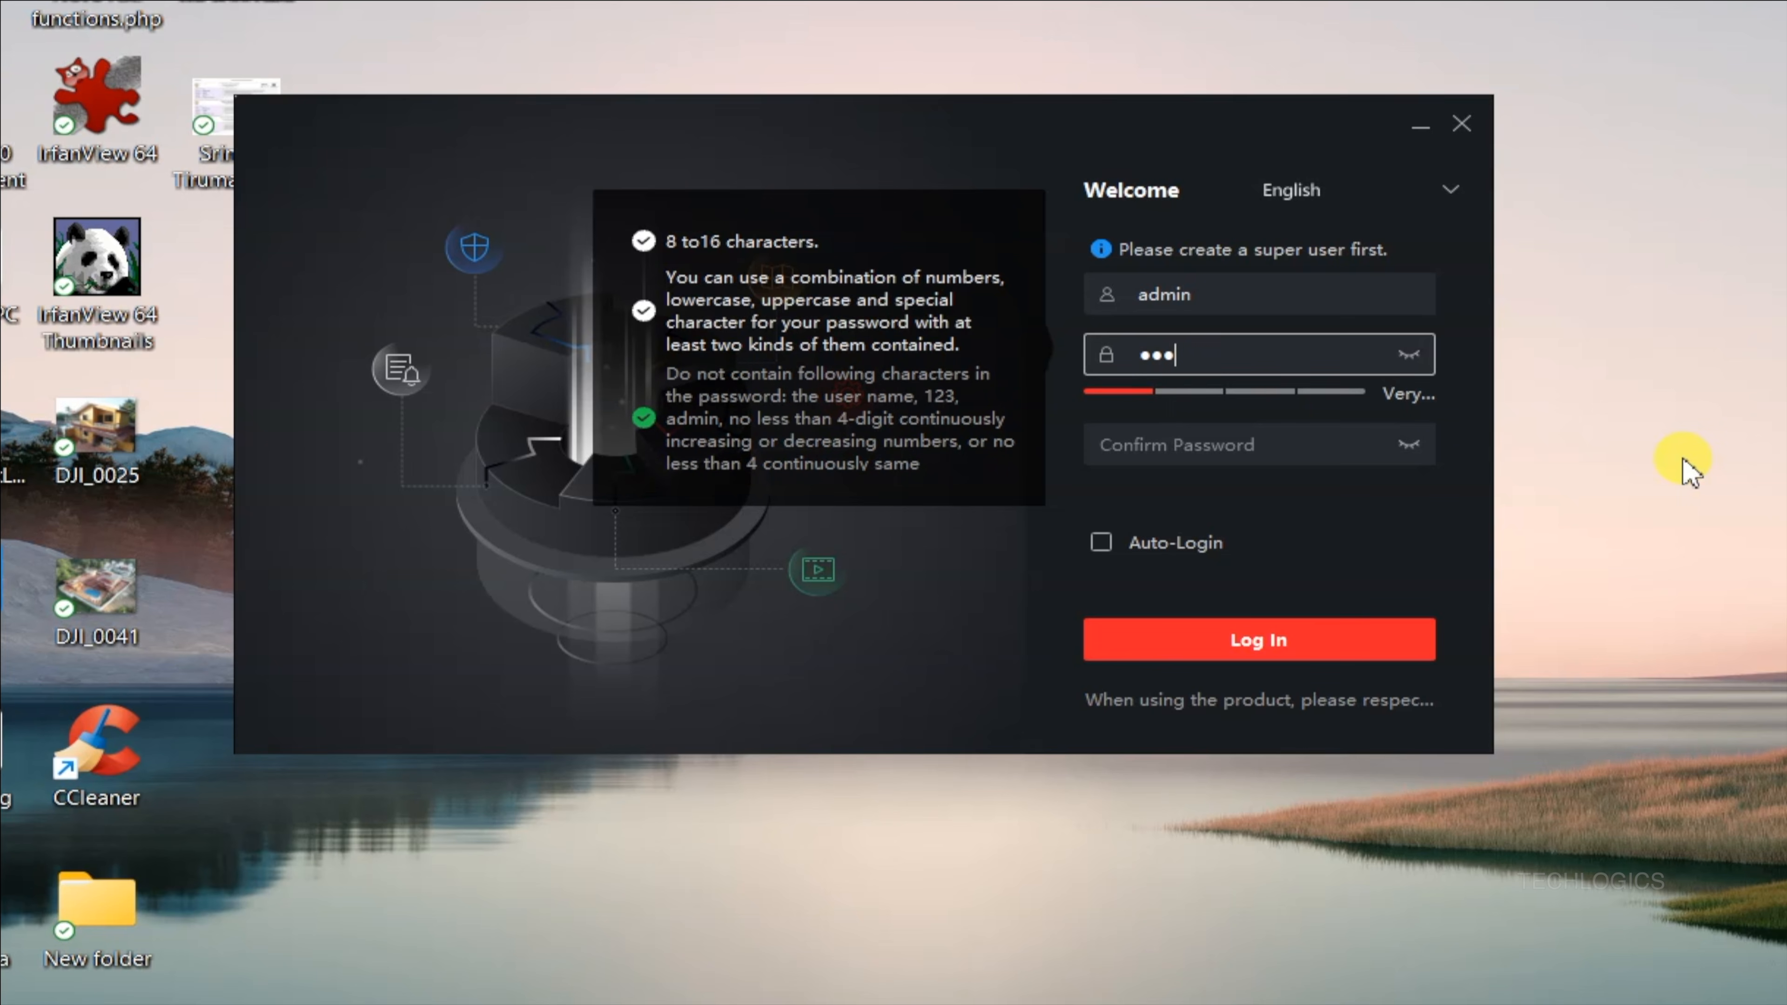
type("••••••••")
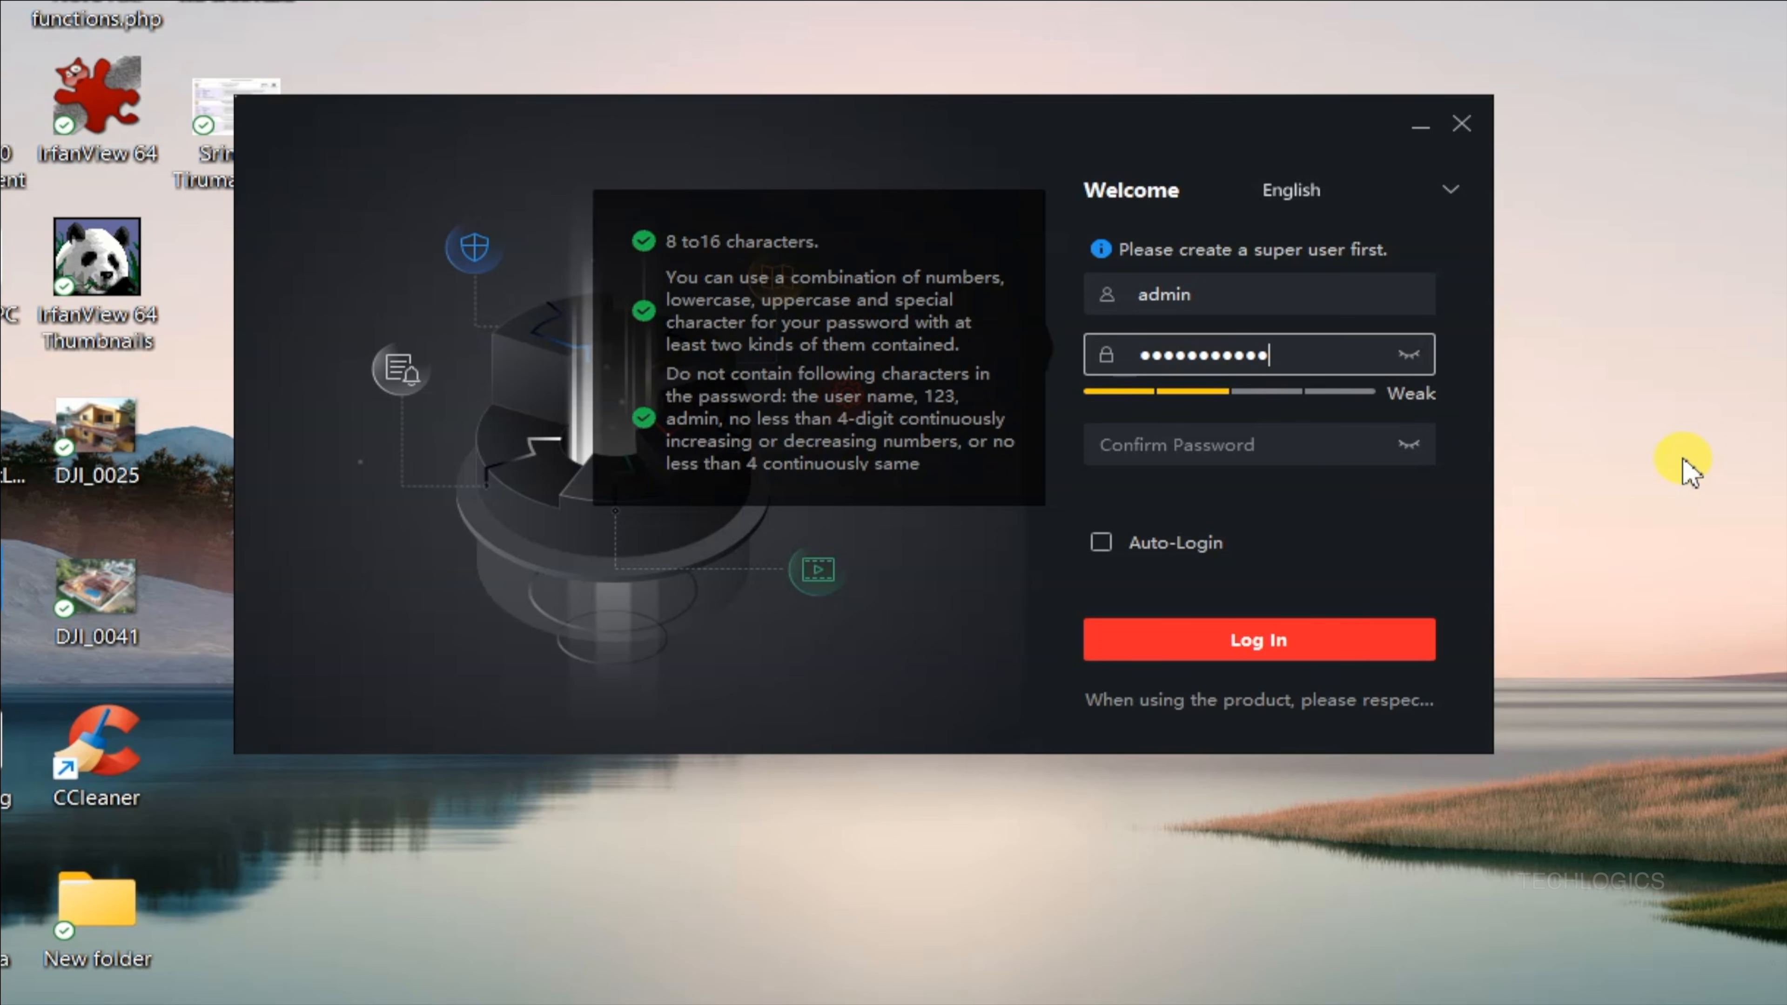
key("Tab")
type("•")
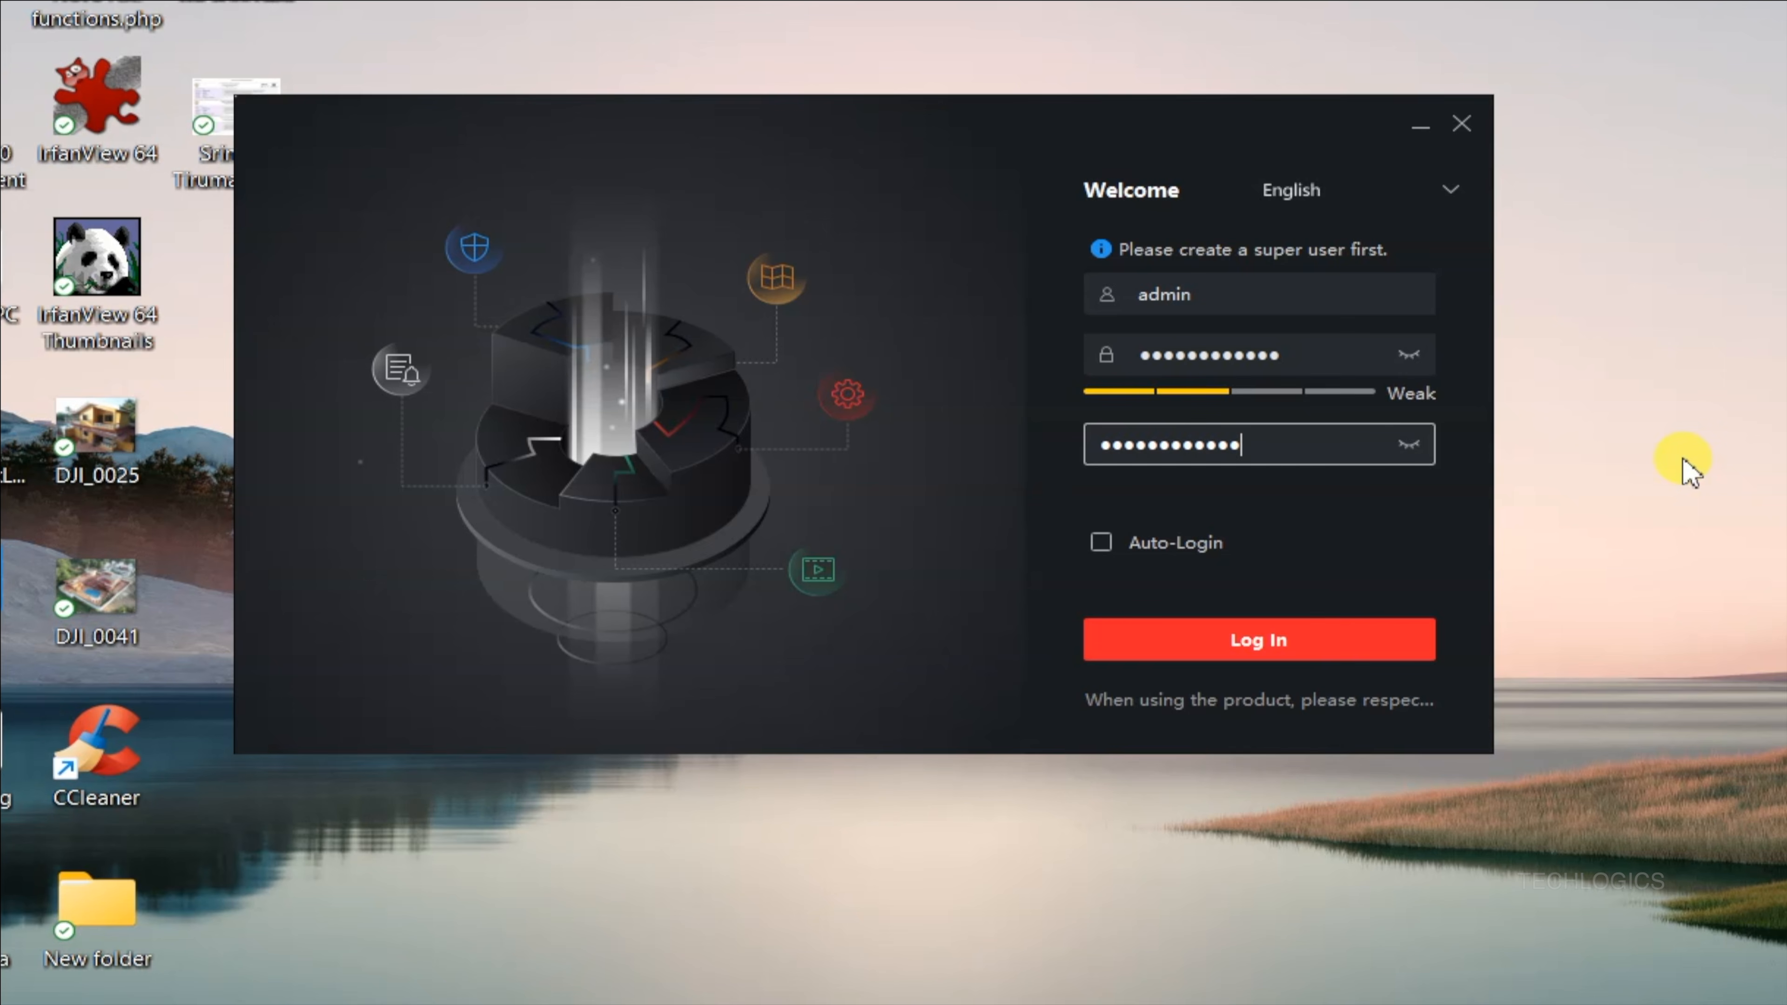
Reveal both password fields, enable Auto-Login and log in.
left_click(1409, 444)
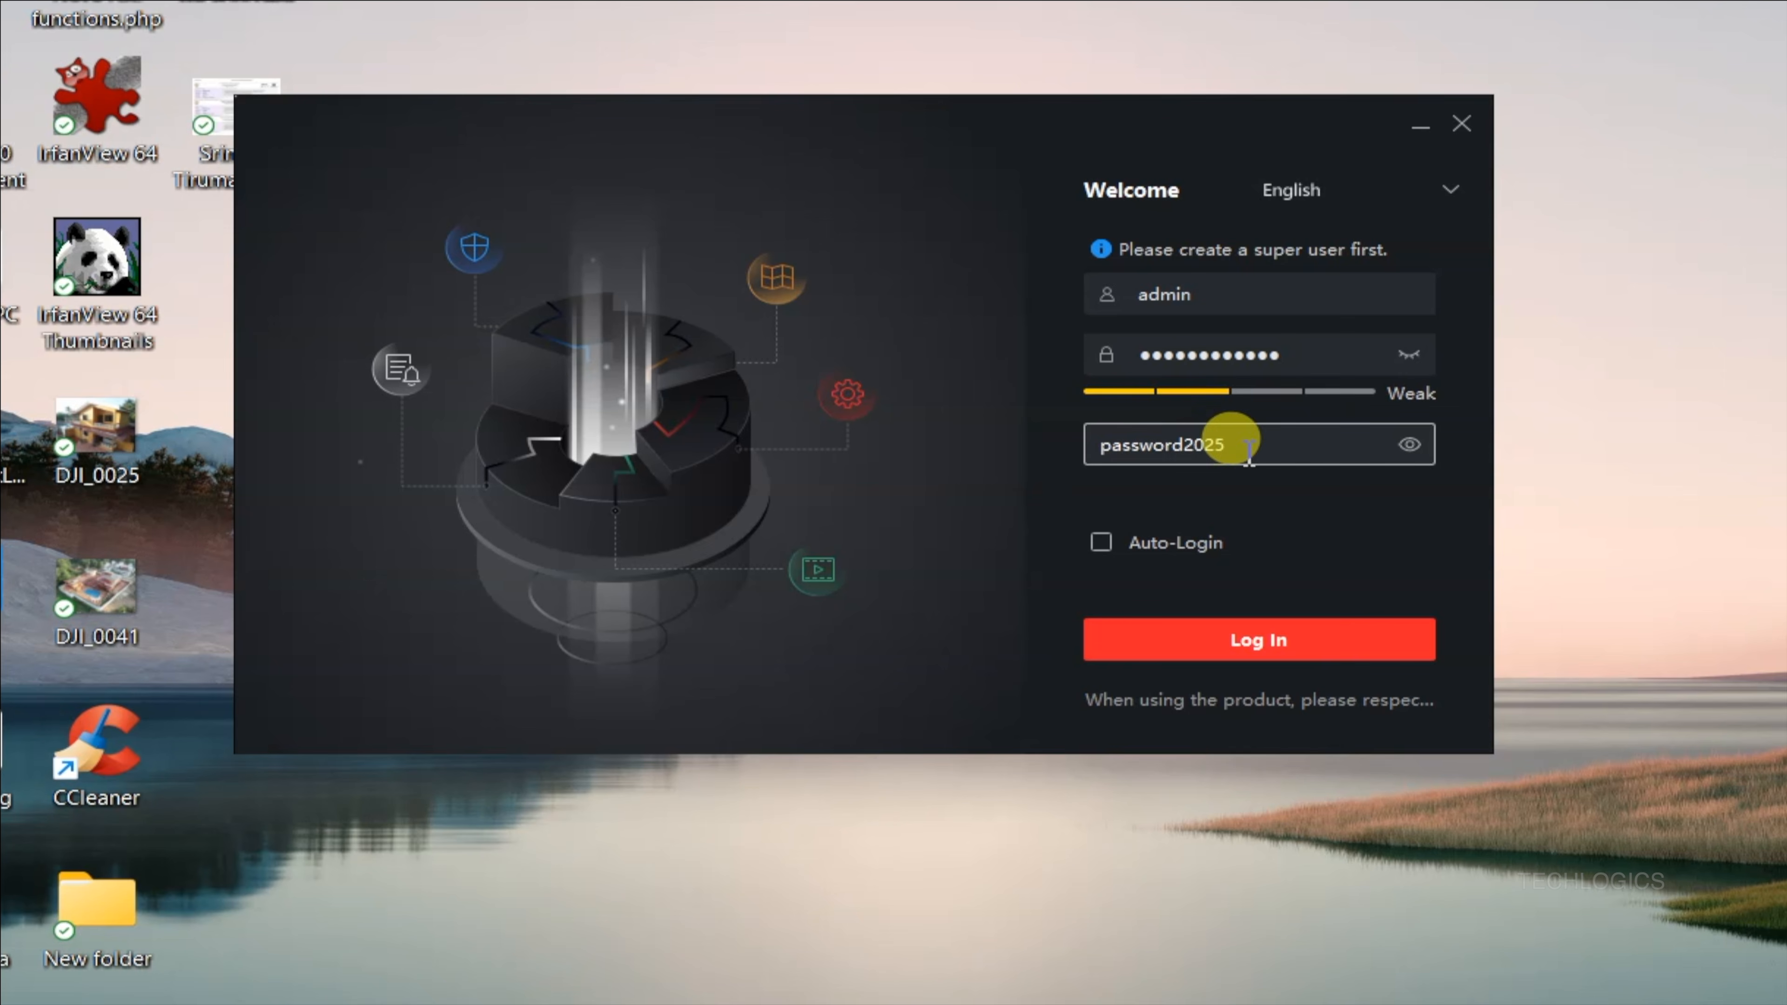
left_click(1408, 355)
left_click(1230, 510)
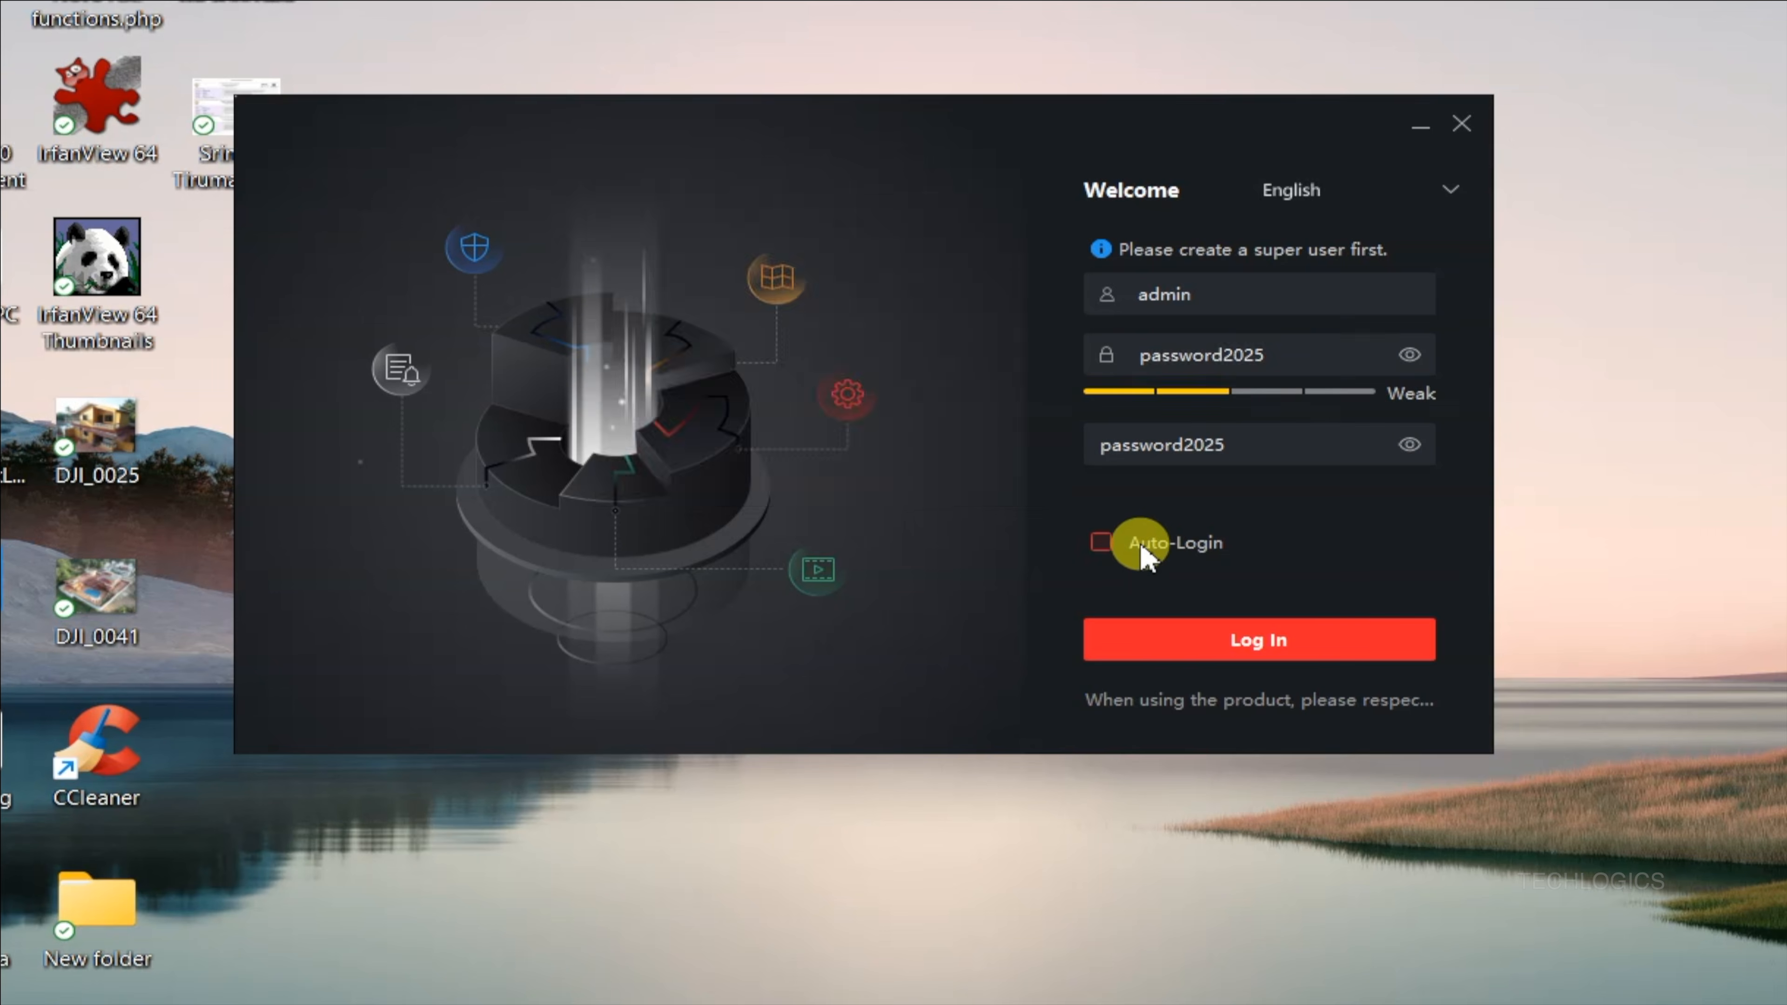
left_click(1101, 542)
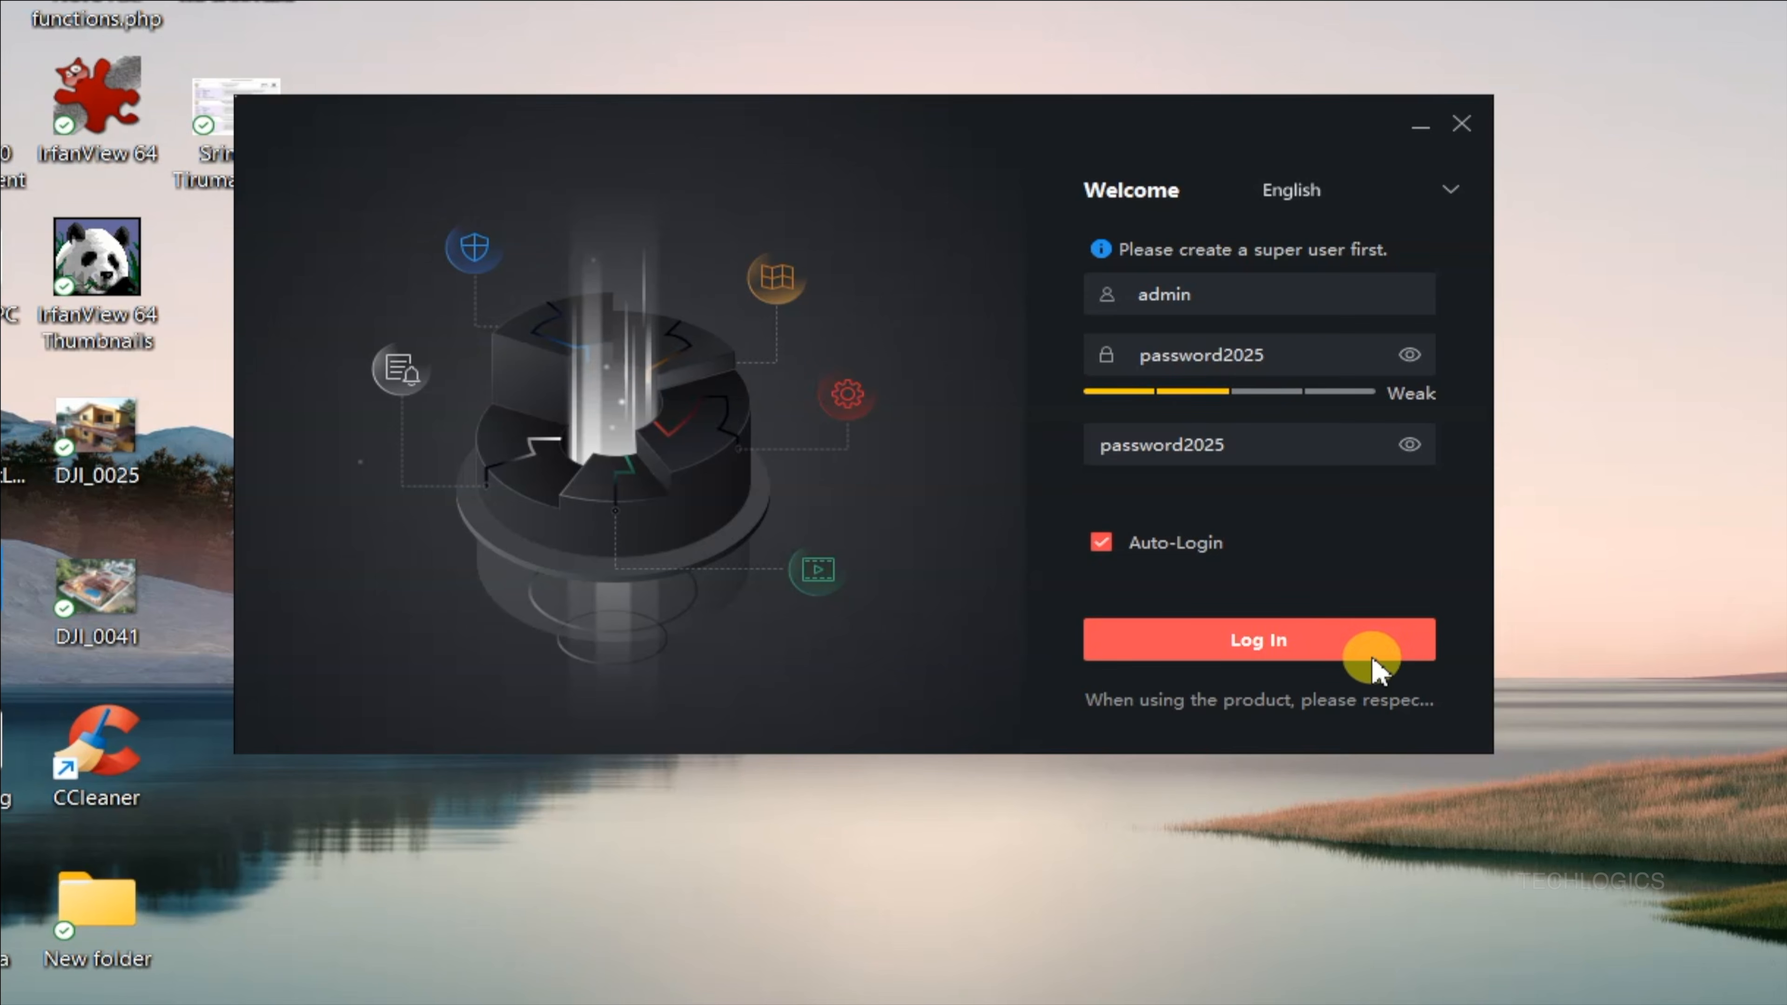
left_click(1392, 652)
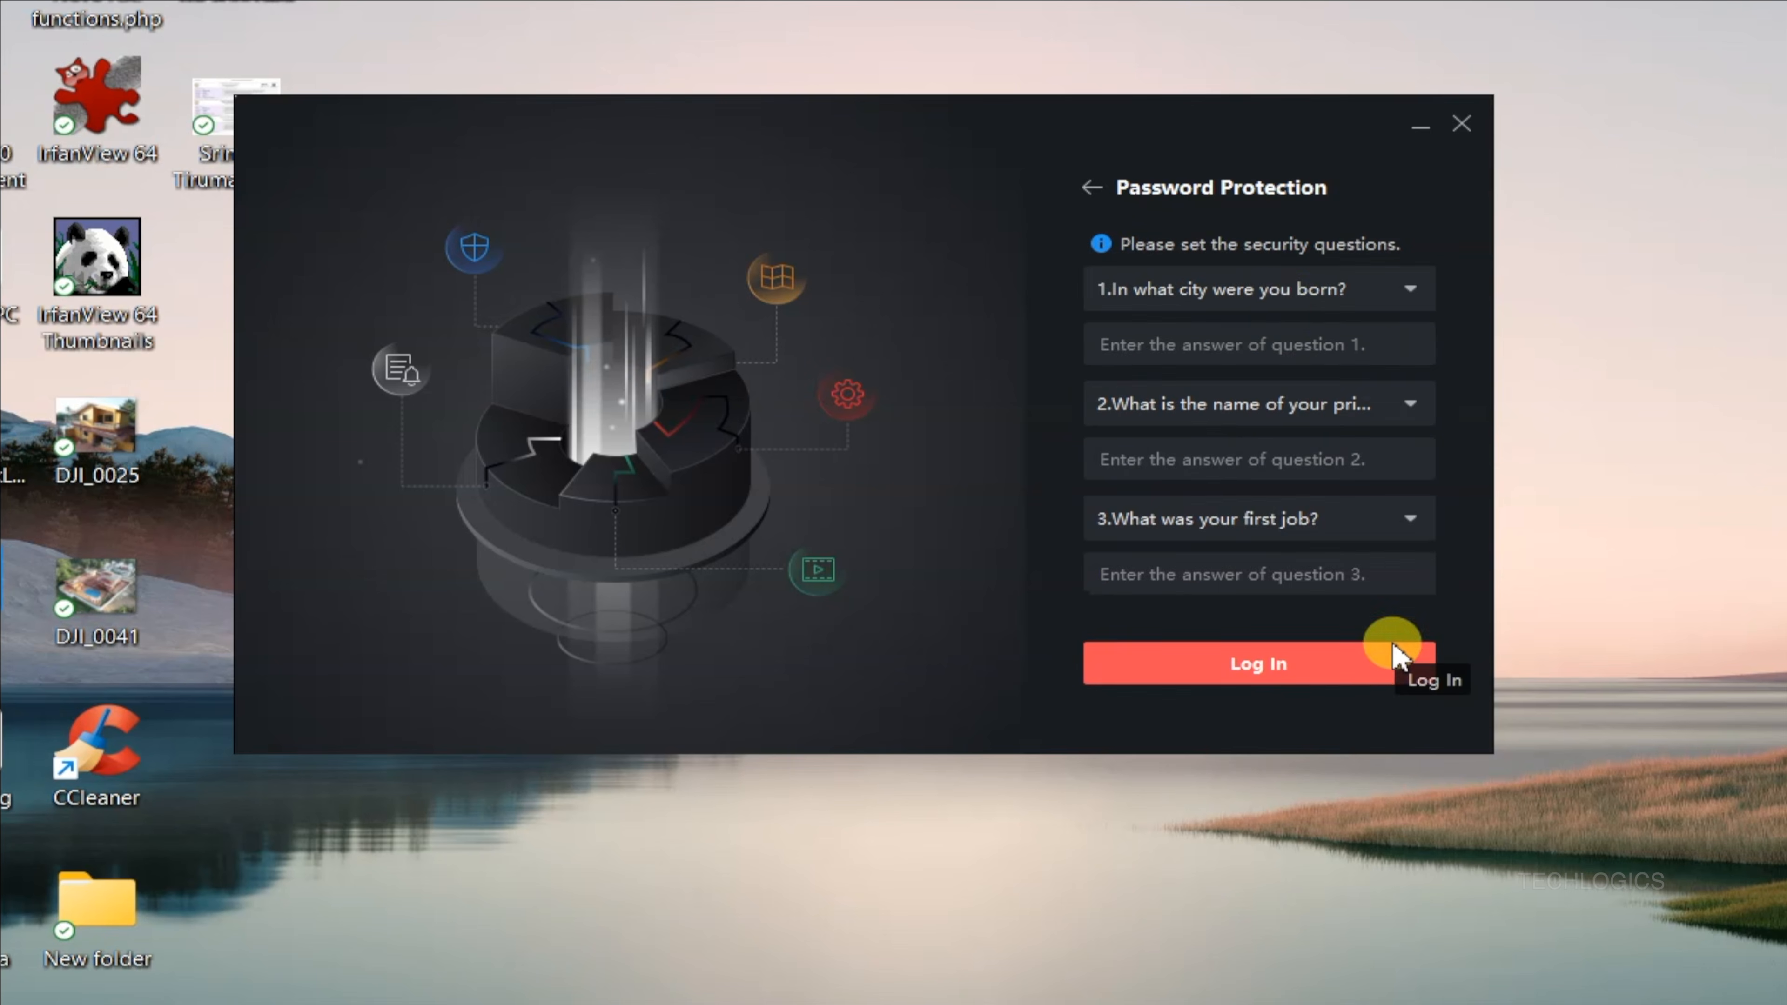
Answer all three security questions with test and log in.
left_click(1296, 346)
type("test")
key("Tab")
type("test")
key("Tab")
key("Tab")
type("test")
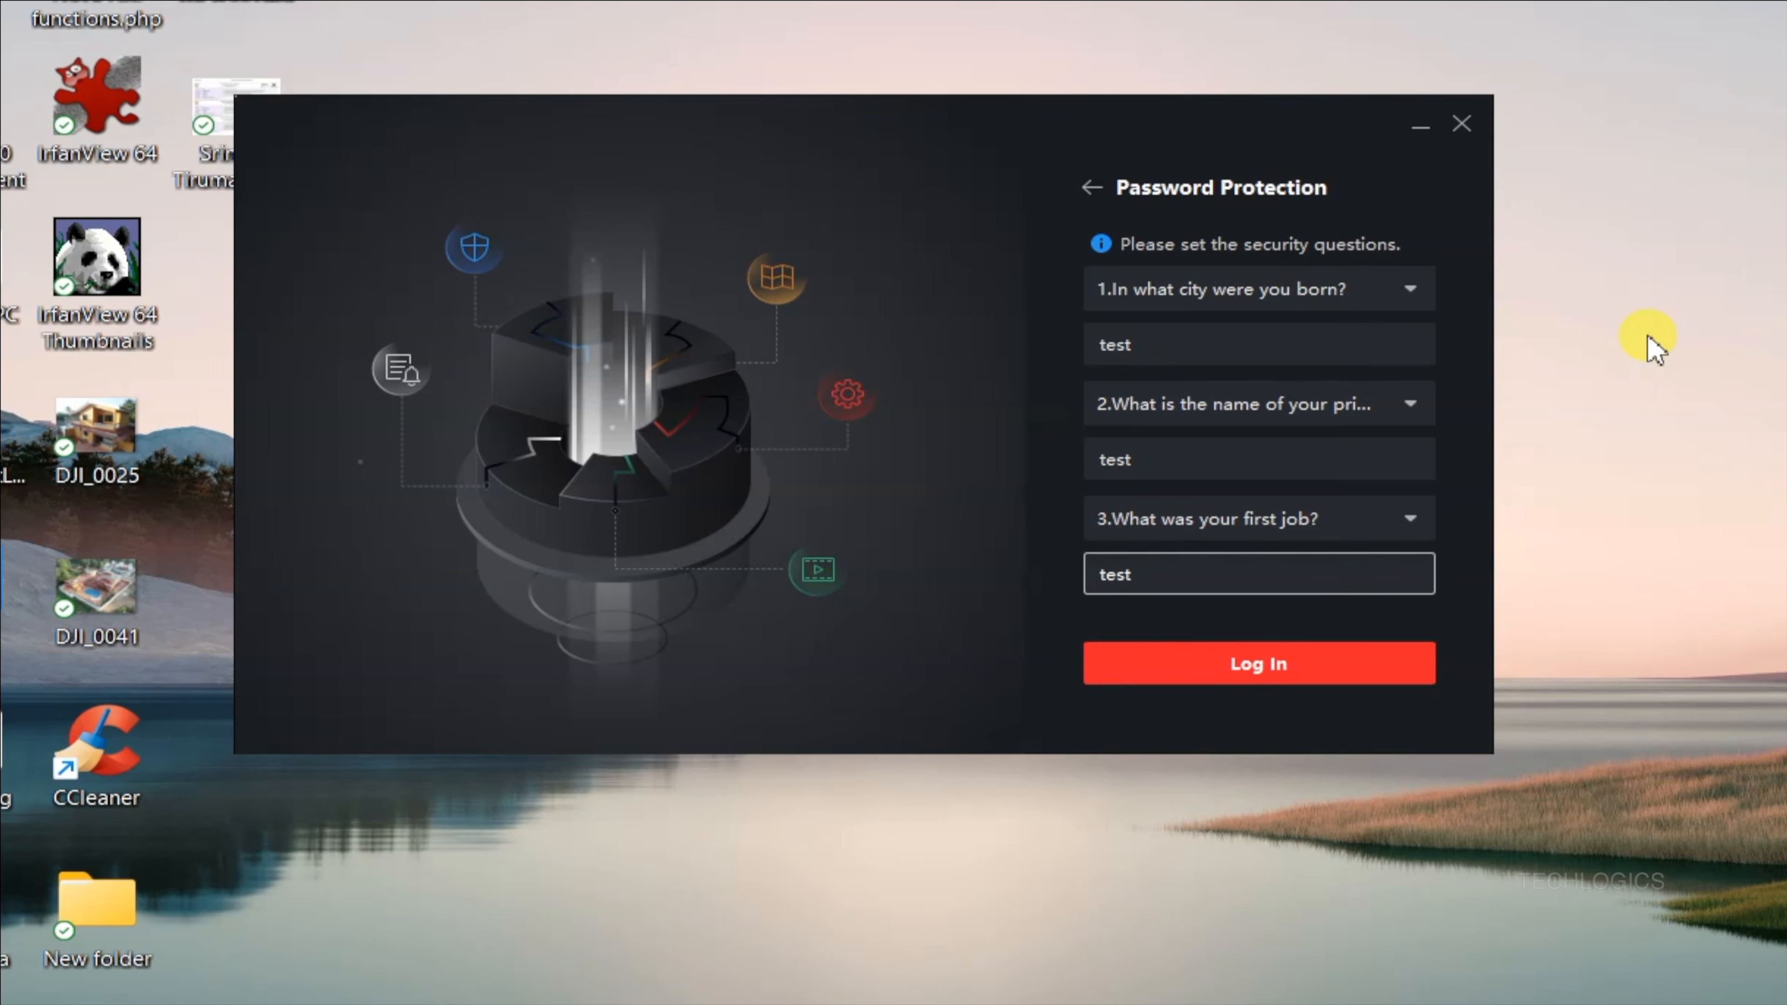
left_click(1369, 687)
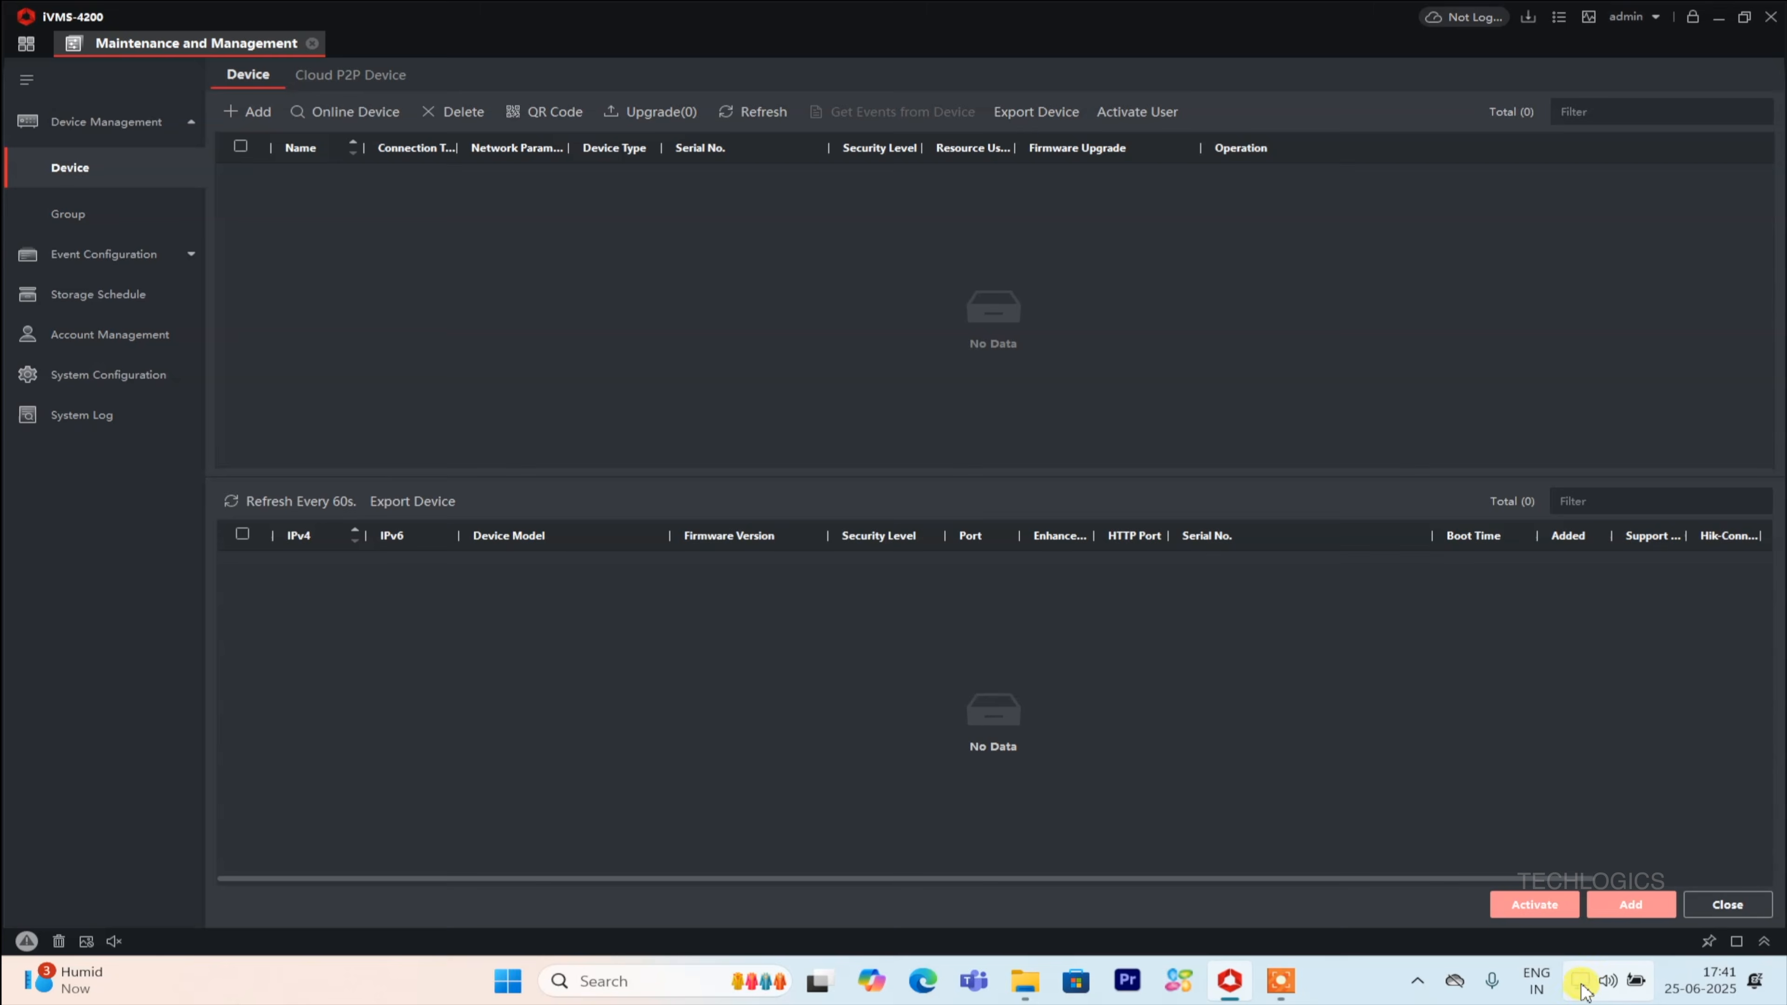
Open the Ethernet adapter's network settings and switch its IP assignment to Manual.
right_click(1583, 989)
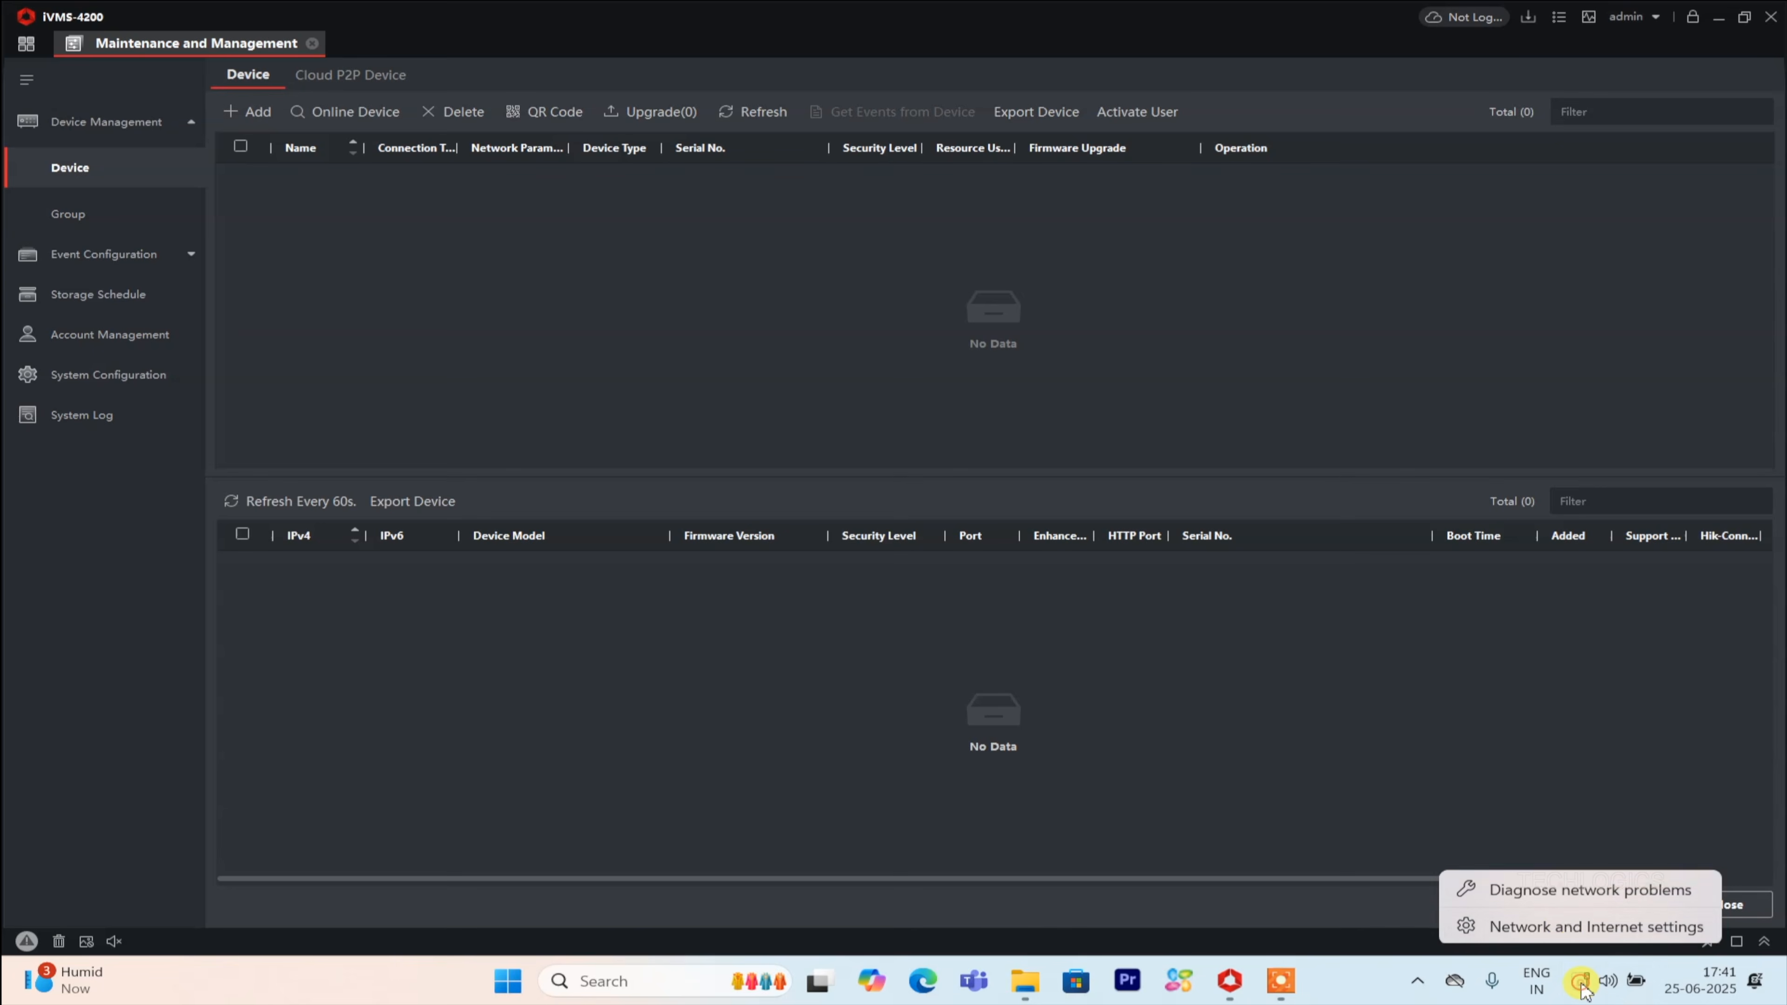
left_click(1569, 926)
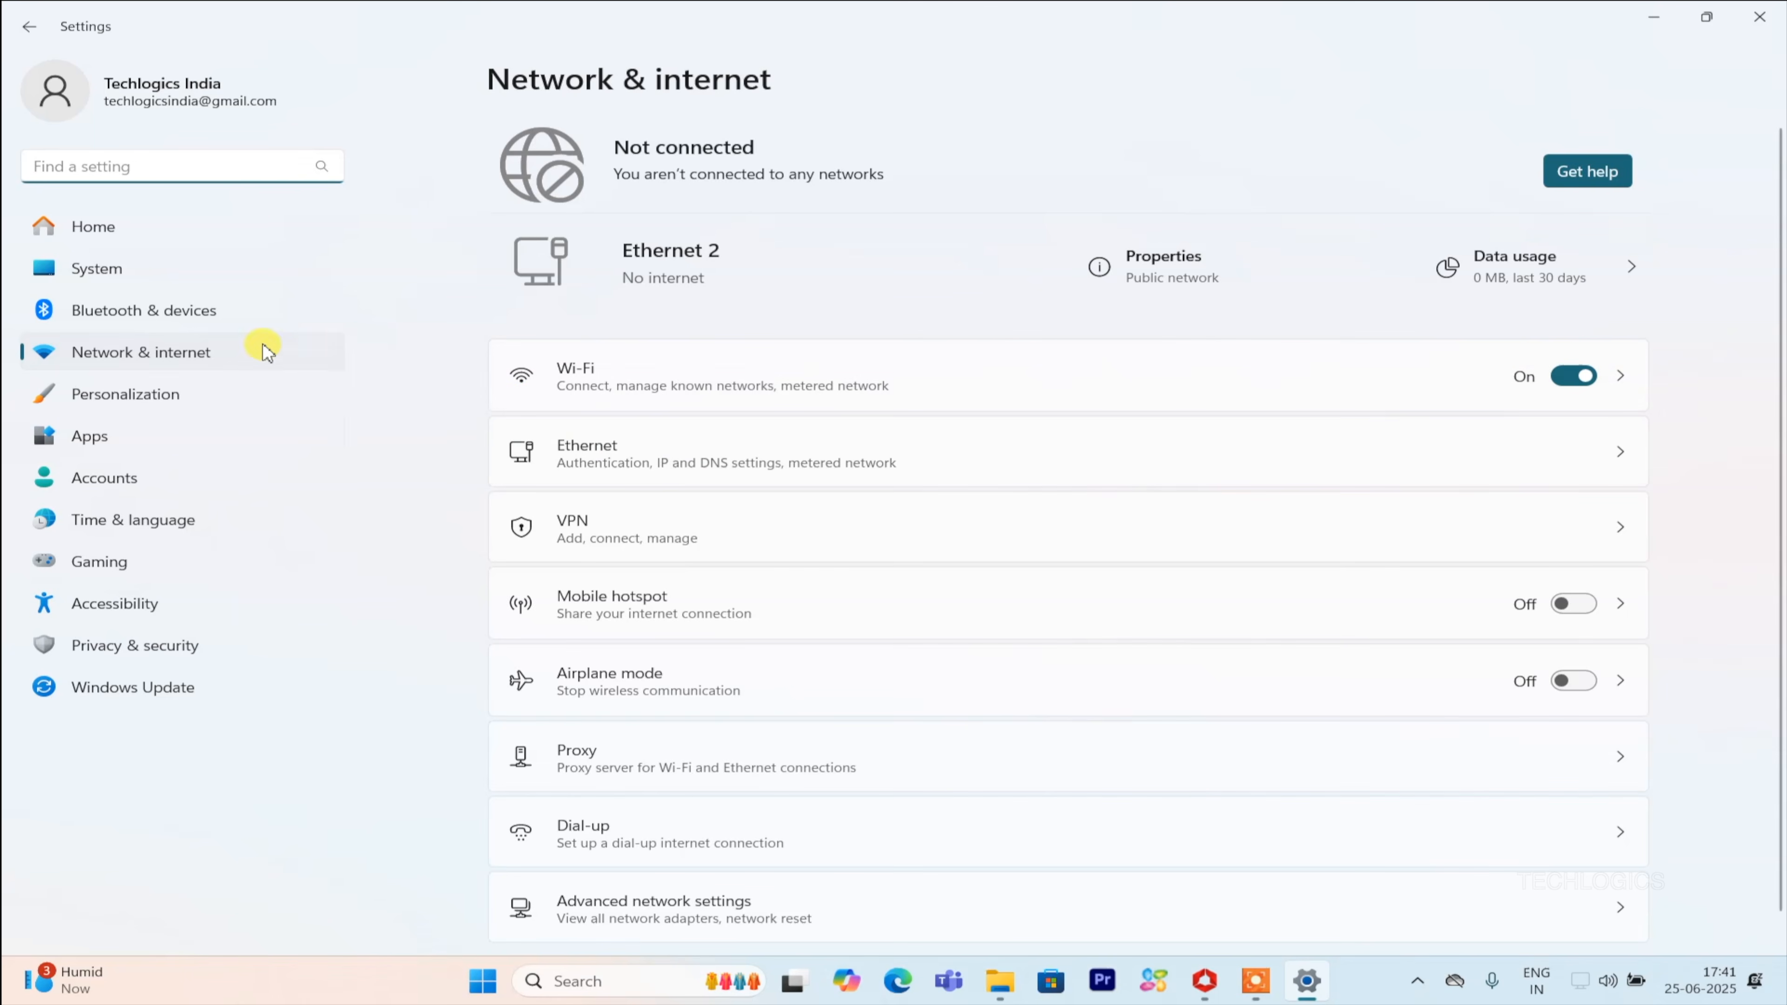
left_click(762, 465)
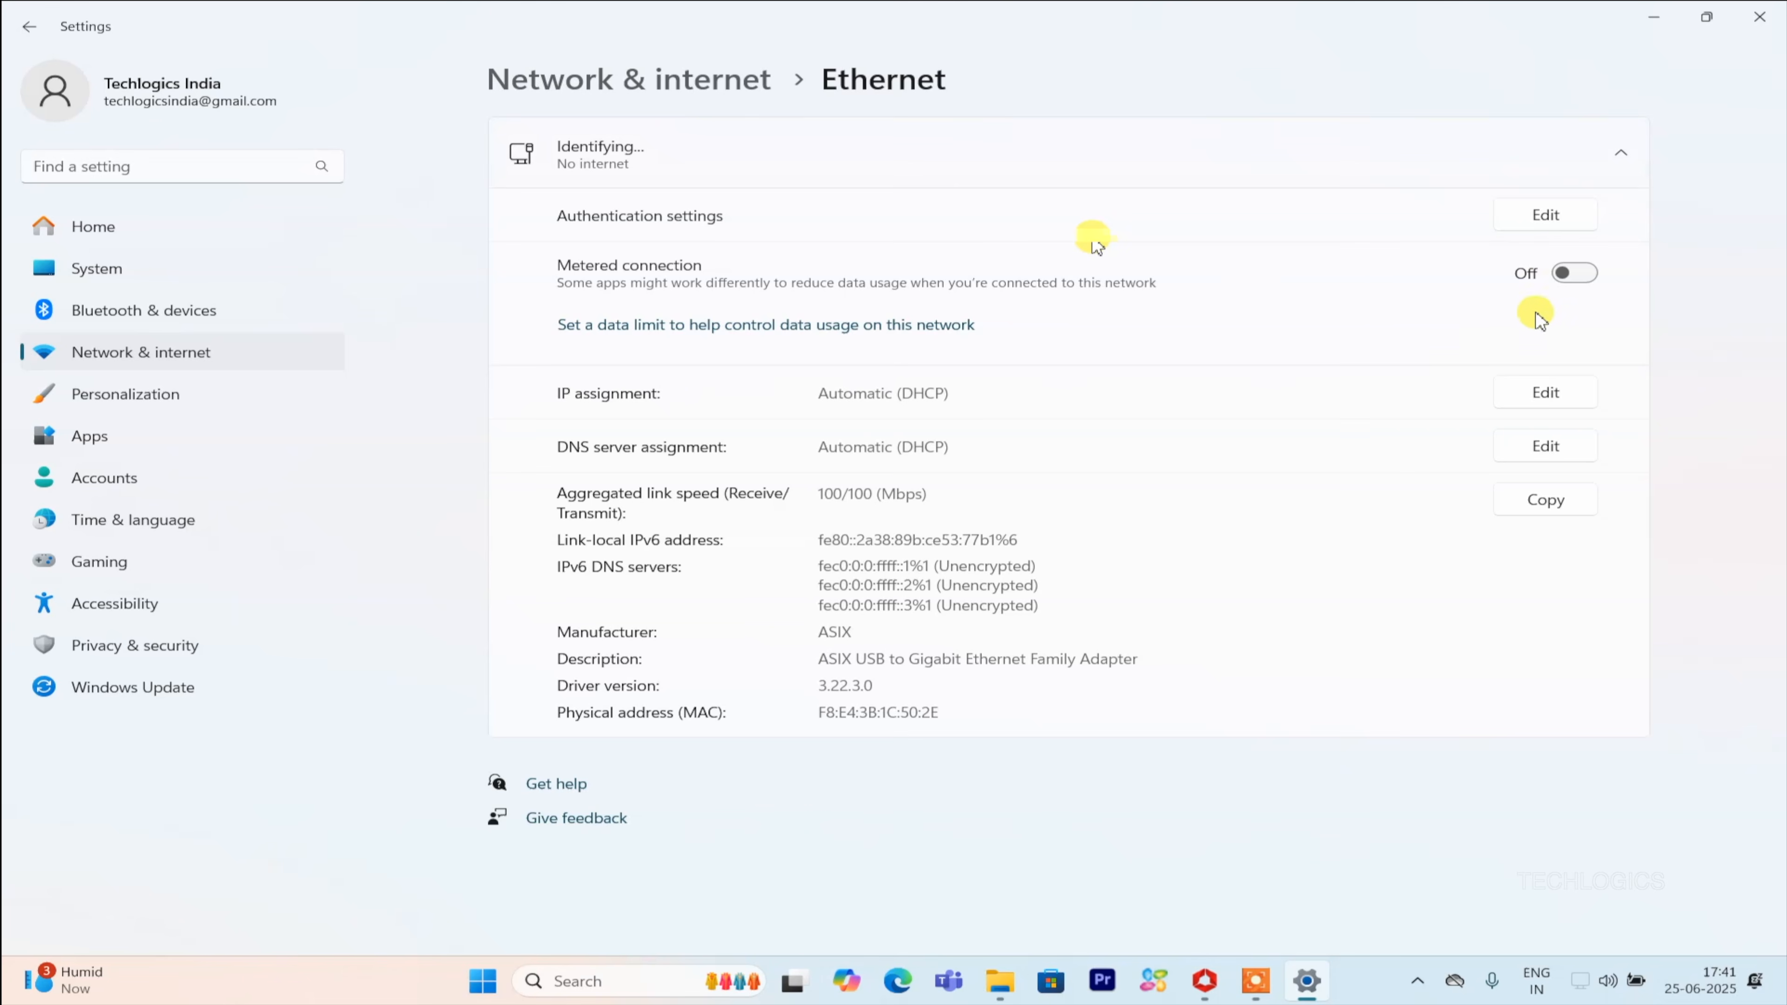
left_click(1545, 392)
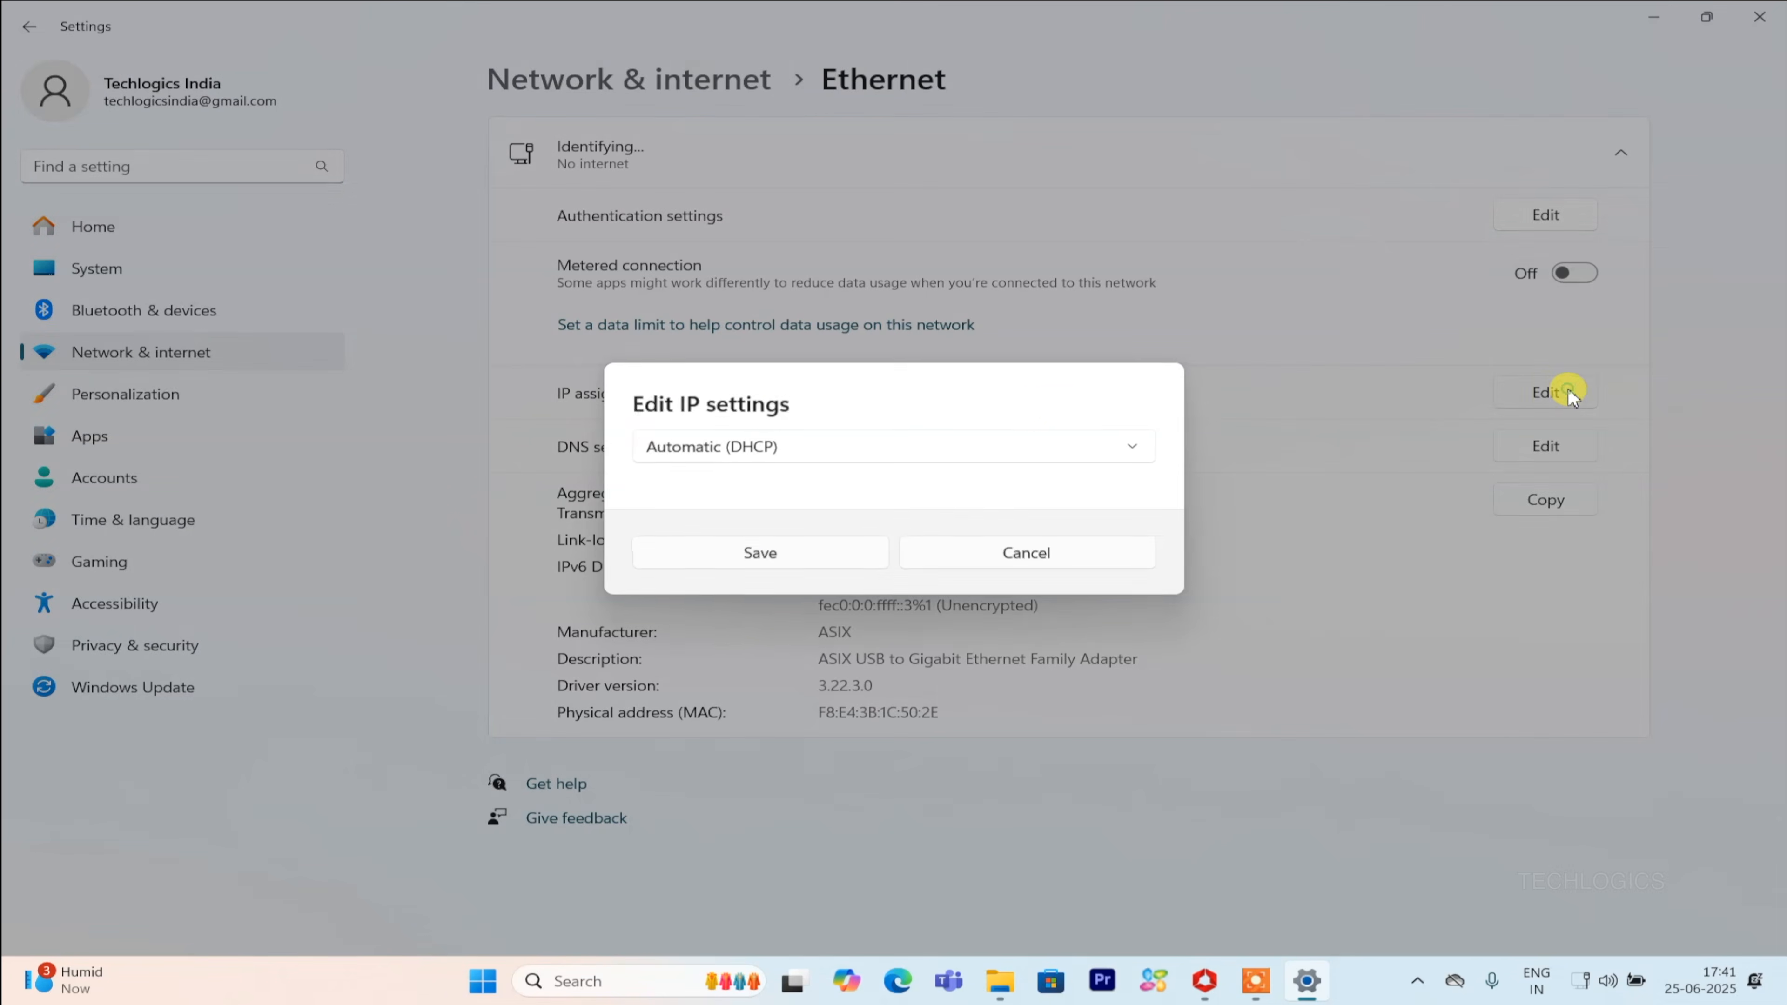
left_click(918, 454)
left_click(786, 481)
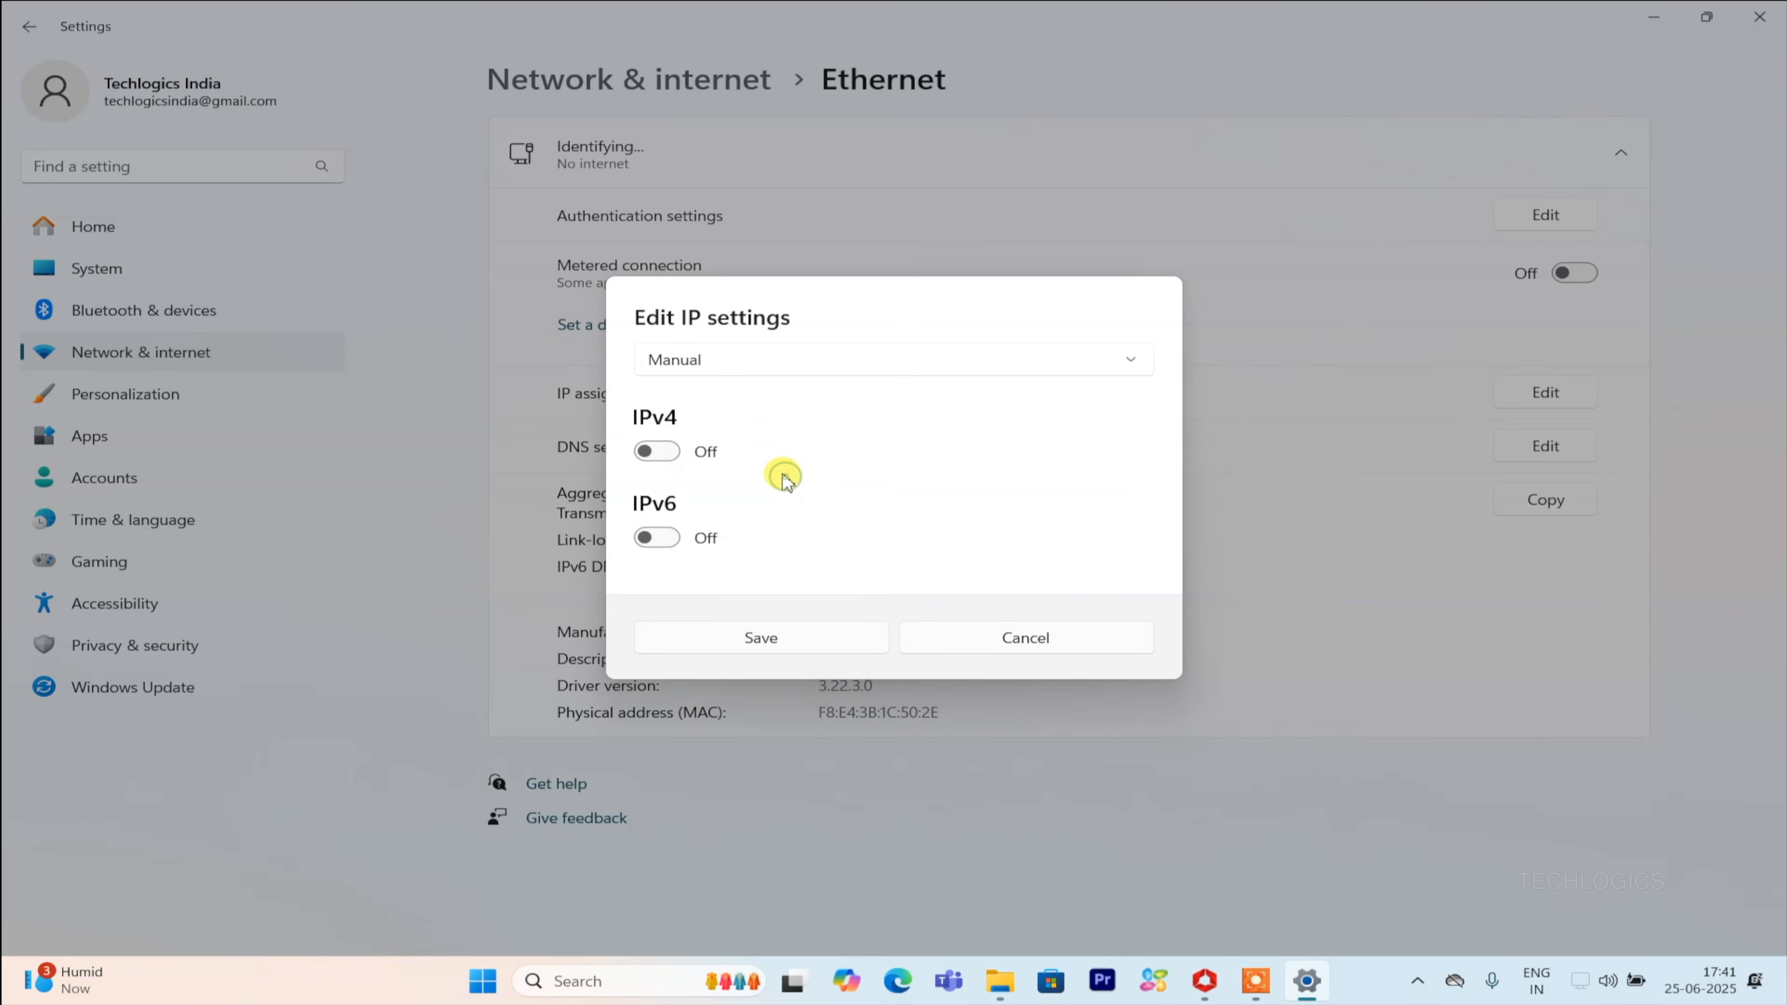
Turn on IPv4 and set the computer's IP address to 192.168.1.10.
left_click(658, 450)
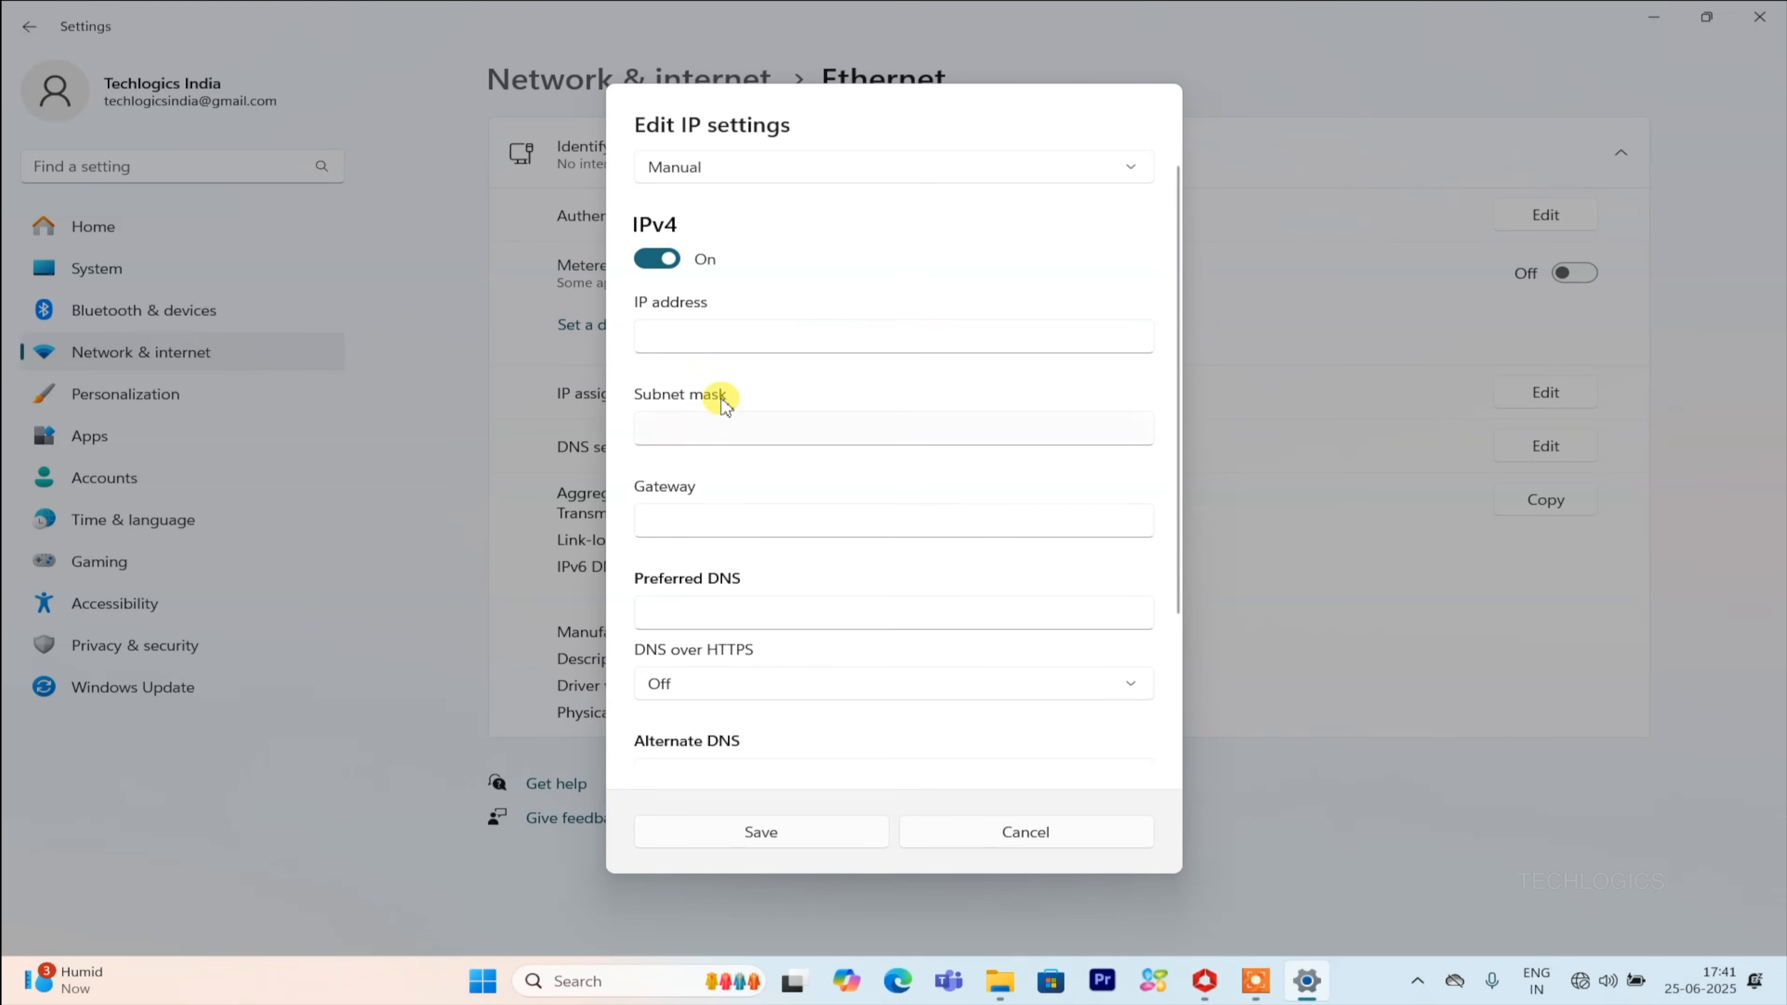
left_click(715, 336)
type("192.168.0")
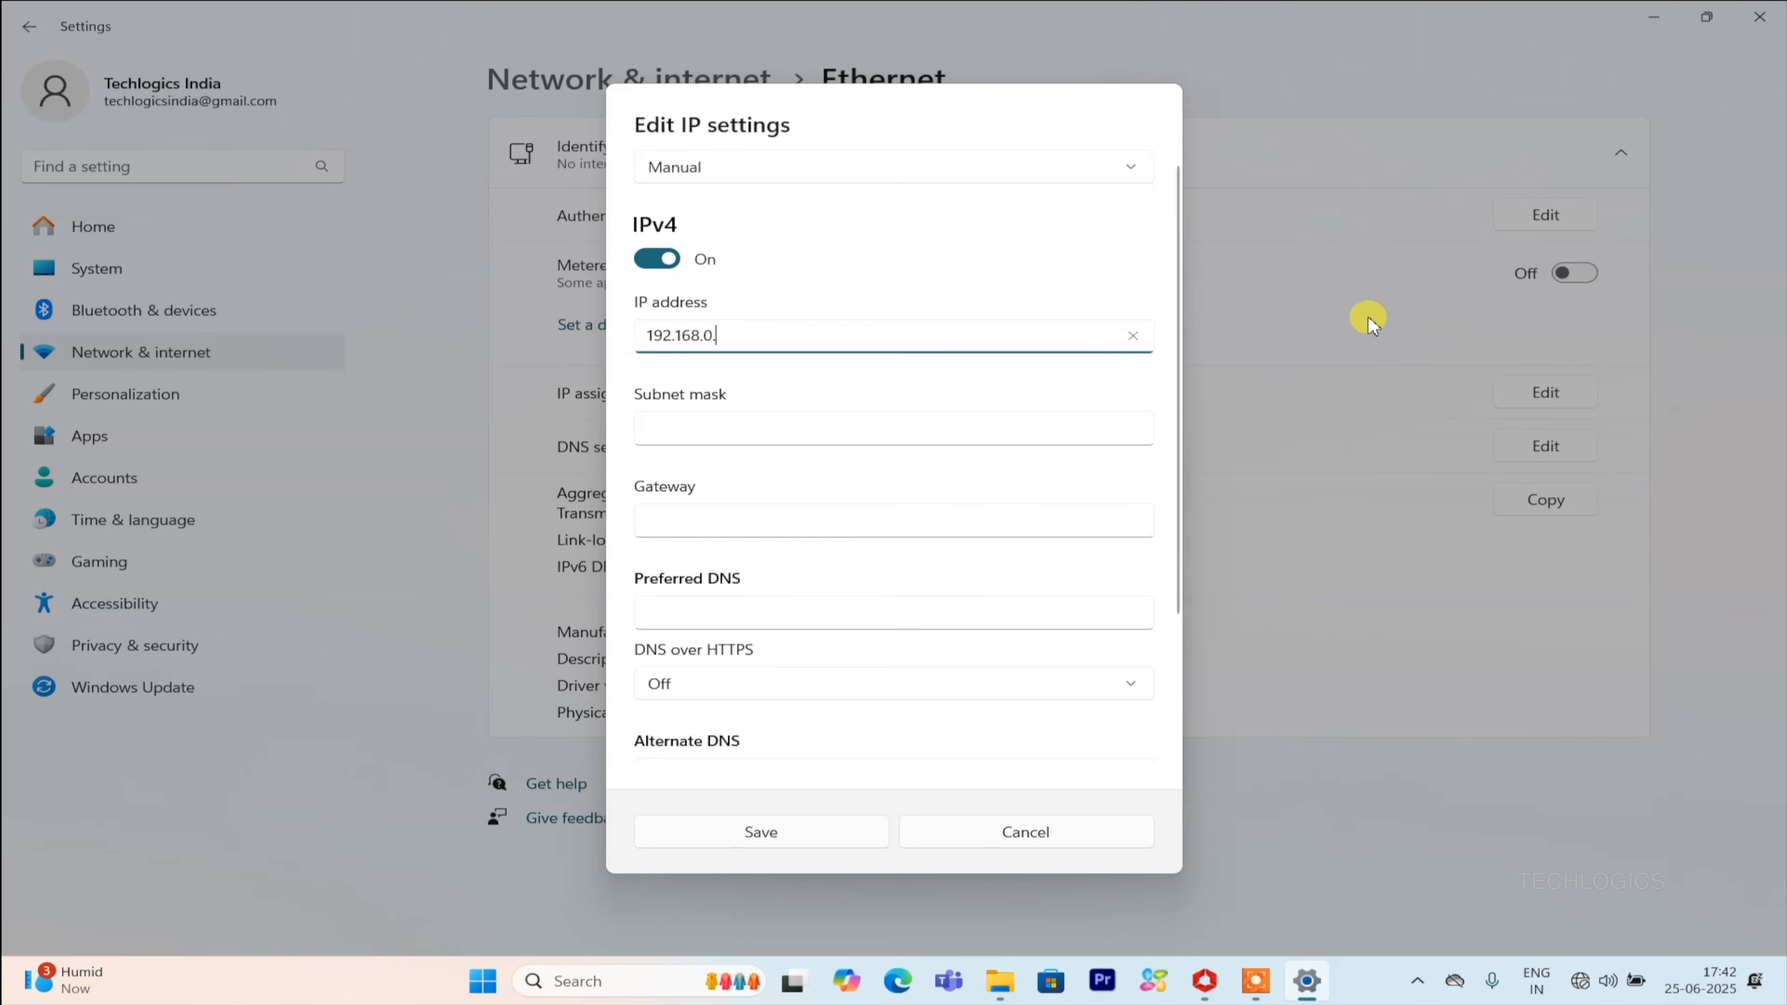
key("BackSpace")
type("1.10")
Set the subnet mask to 255.255.255.0 and save the IP settings.
left_click(997, 422)
type("25")
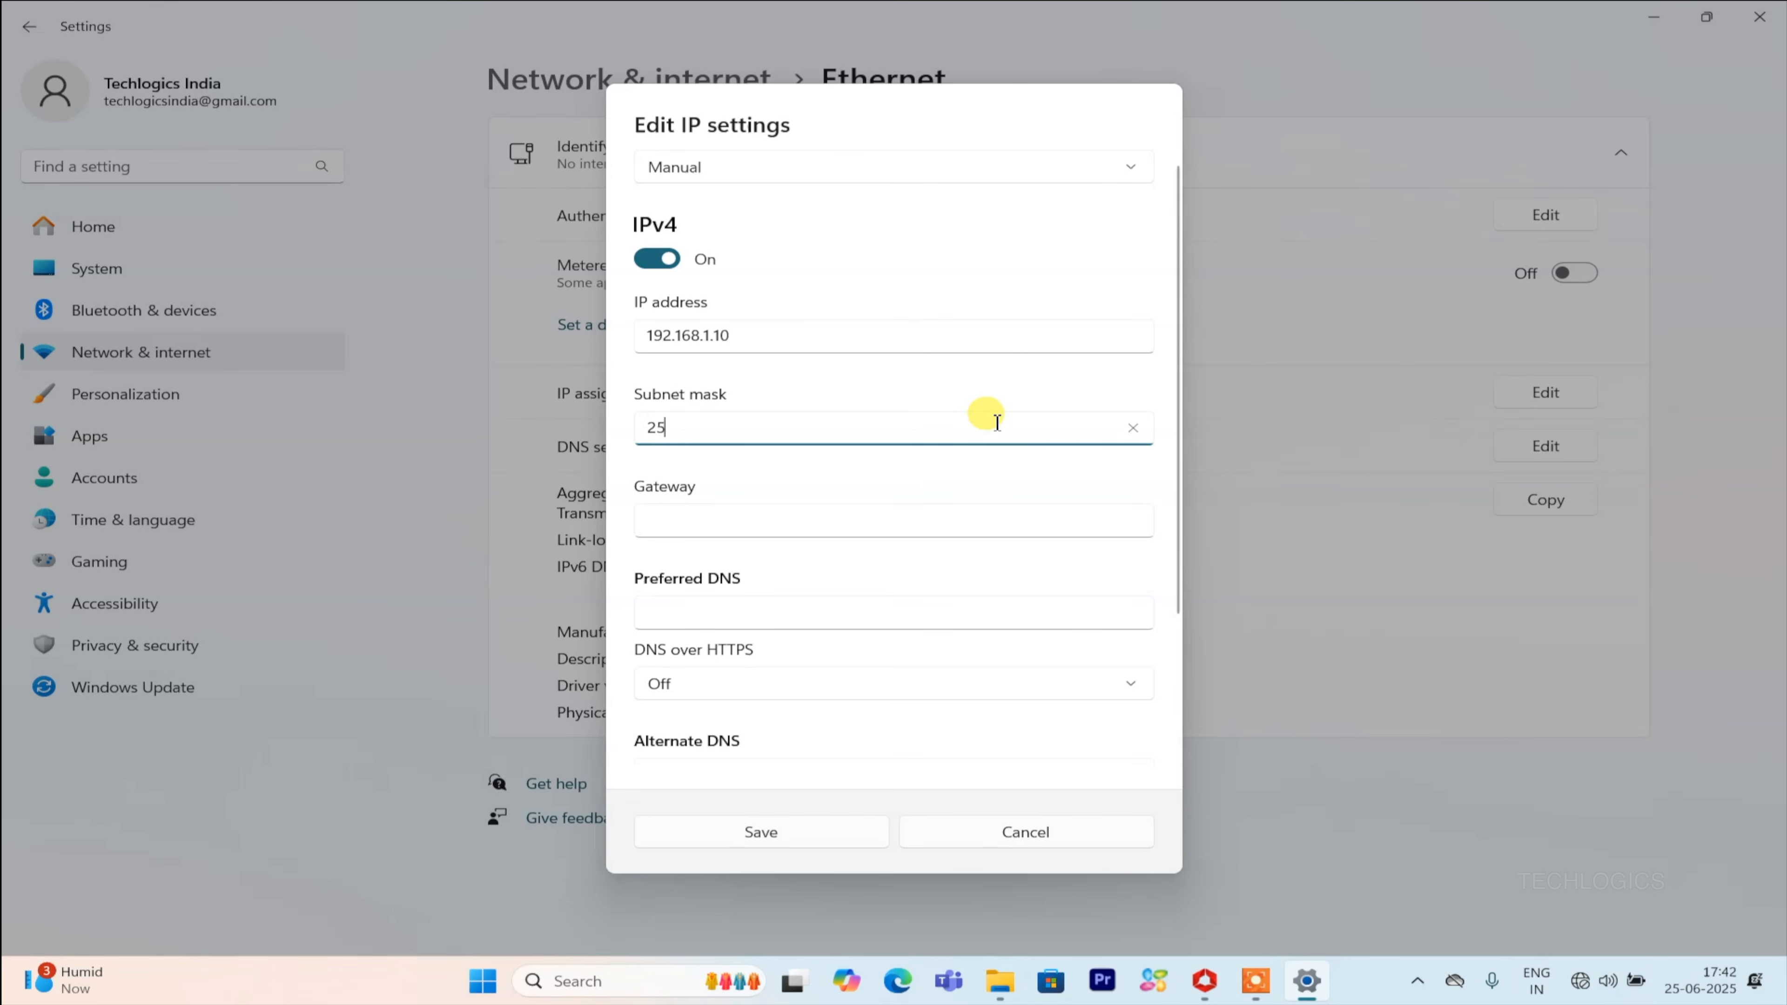
type("5.255.255.0")
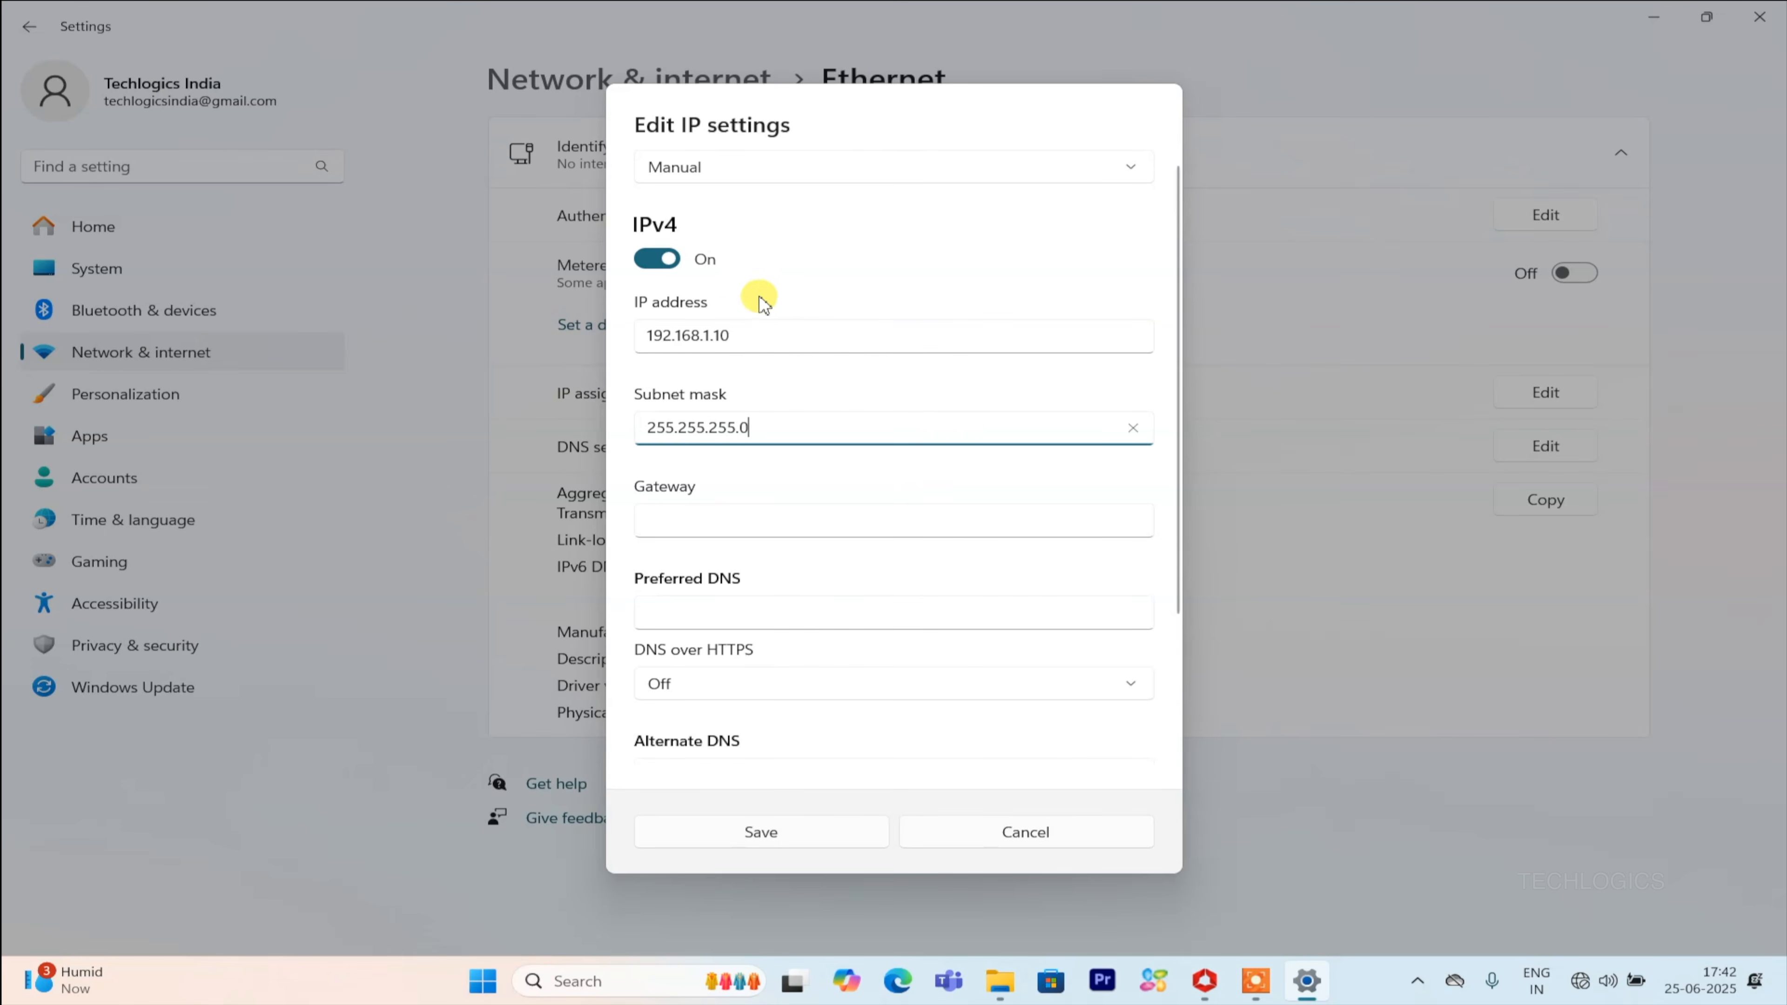
left_click(819, 831)
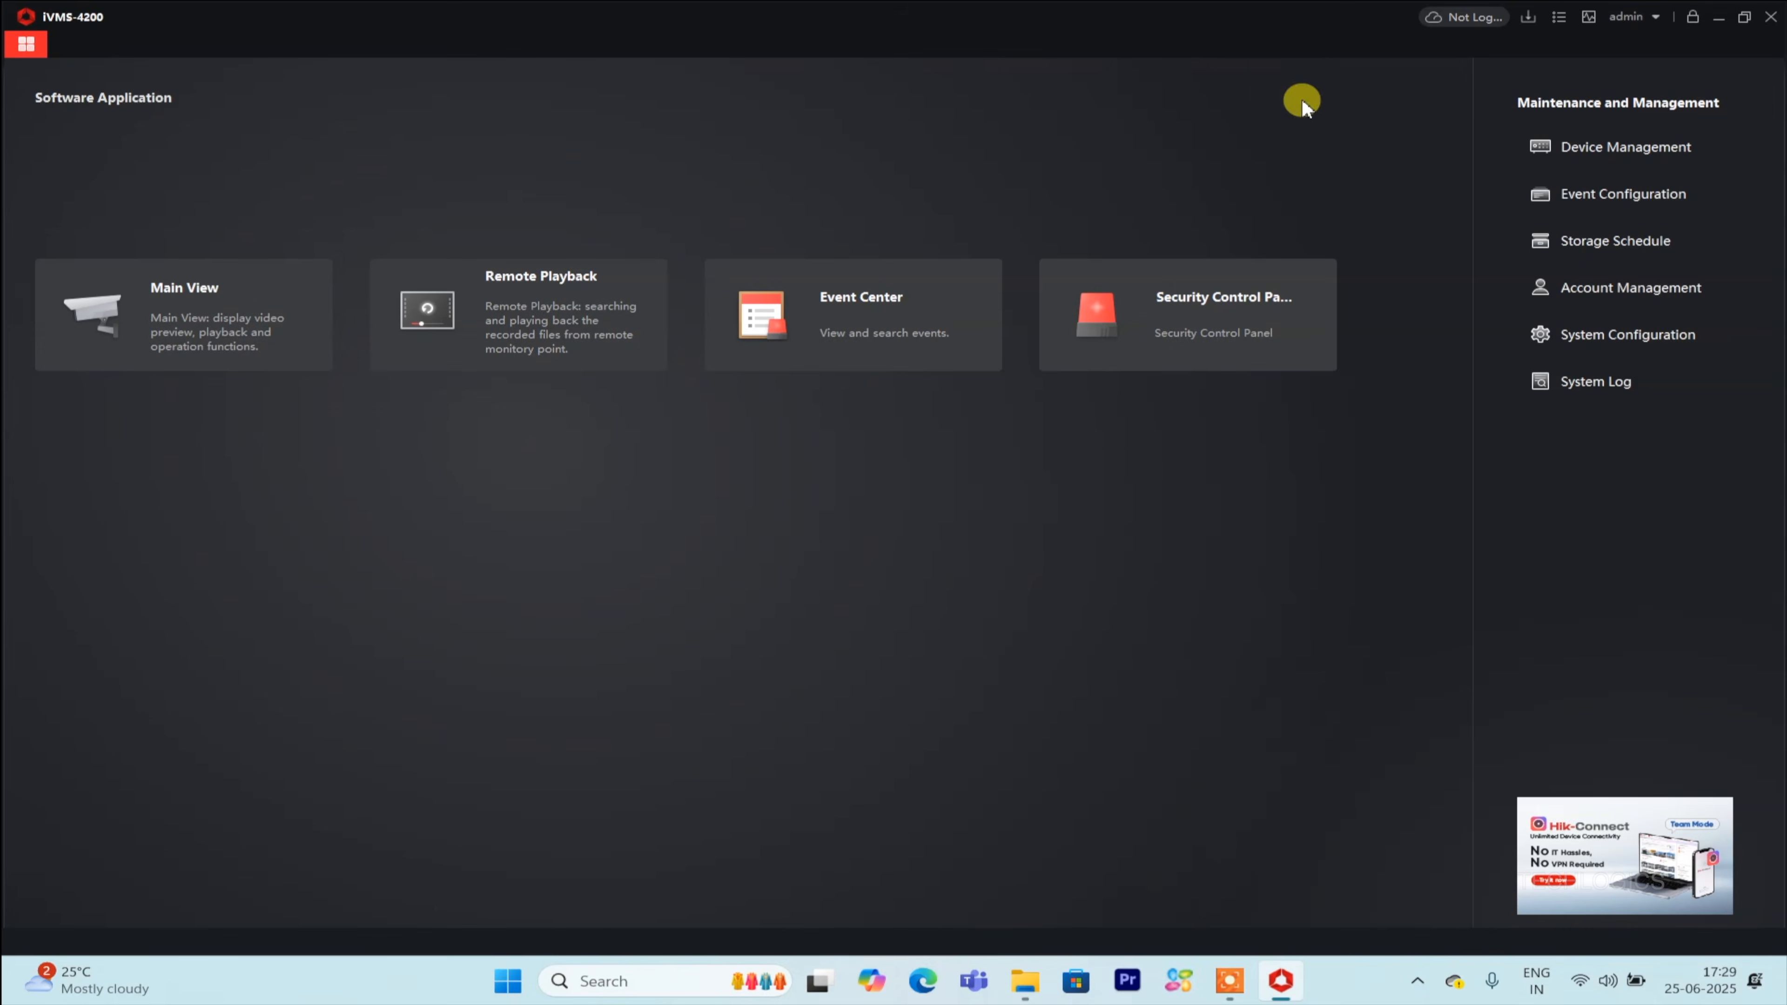
Open Device Management and list the online devices found on the network.
left_click(1714, 151)
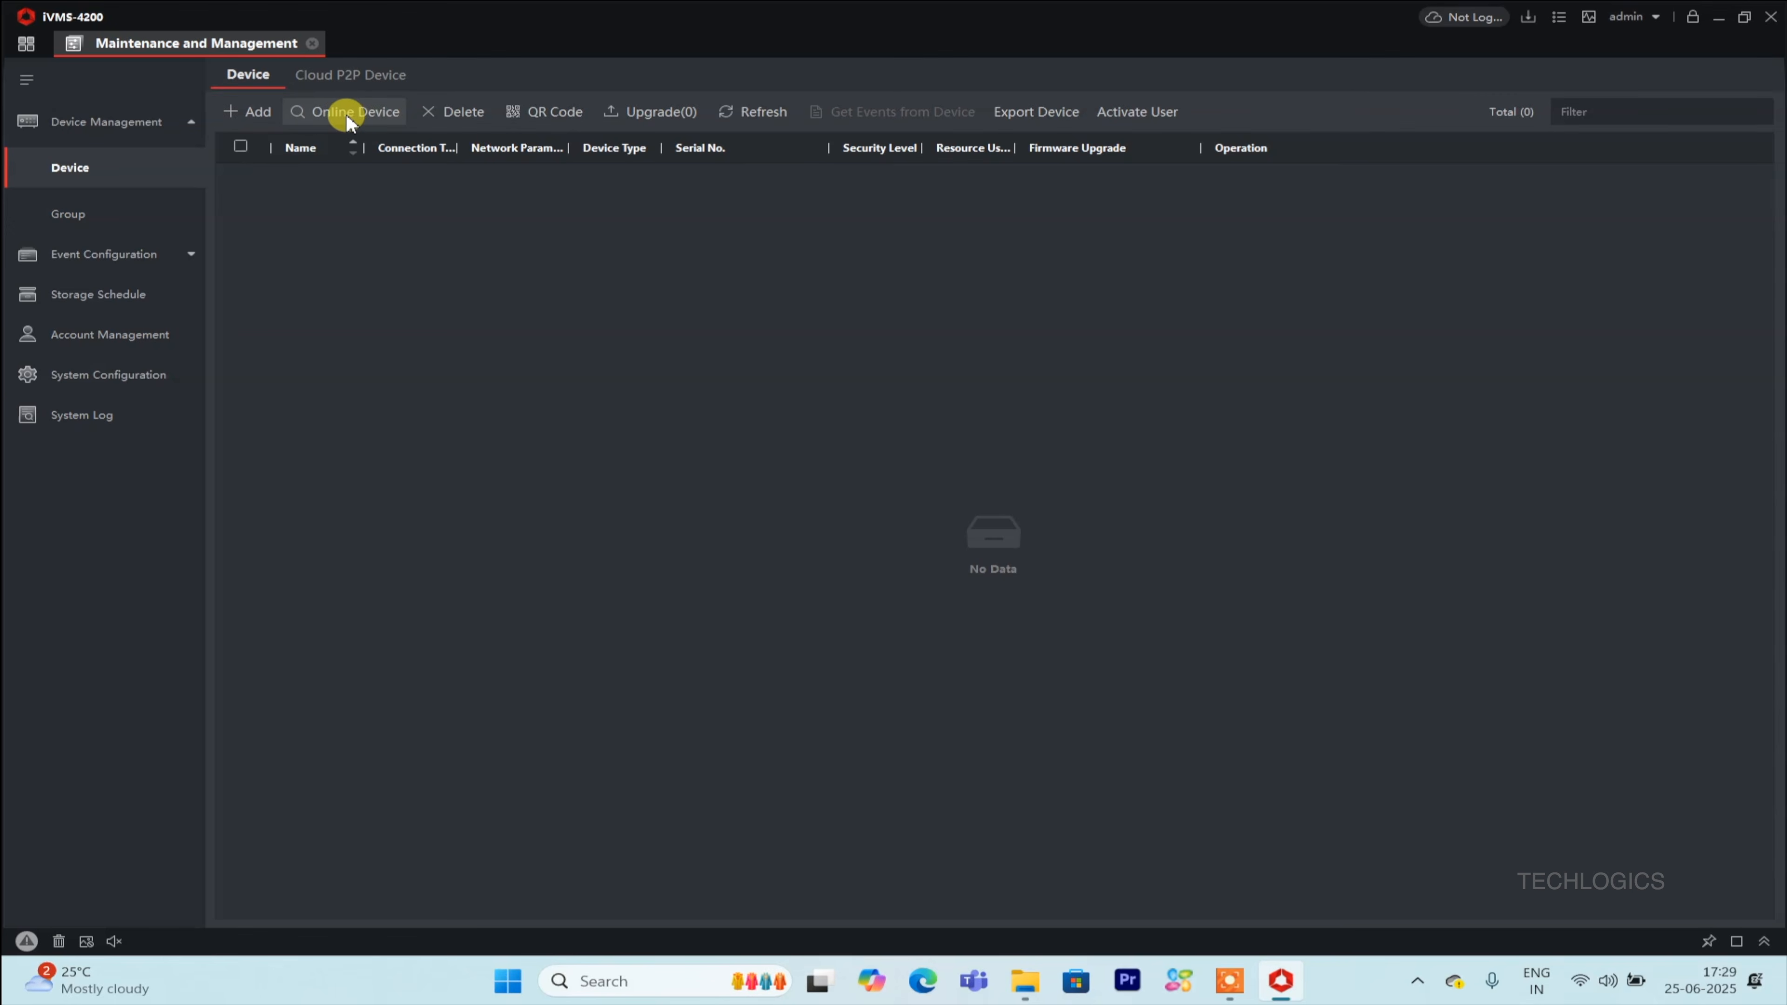
left_click(380, 113)
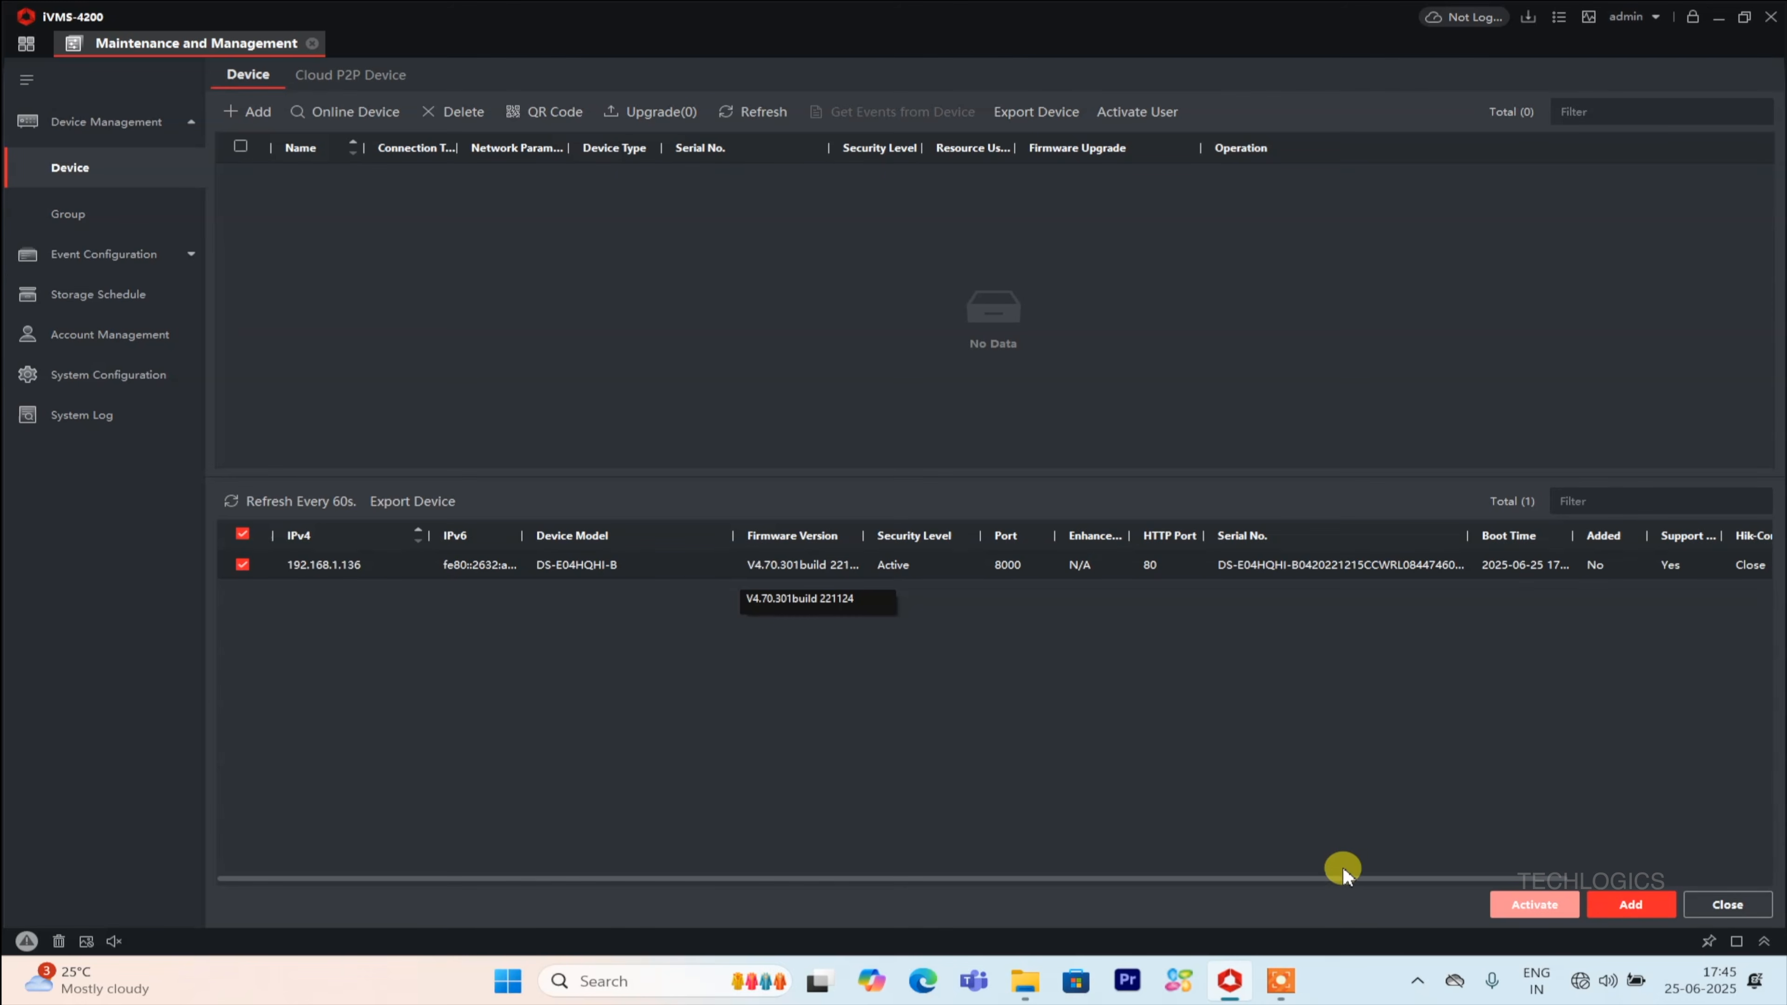
left_click_drag(1336, 877, 1545, 873)
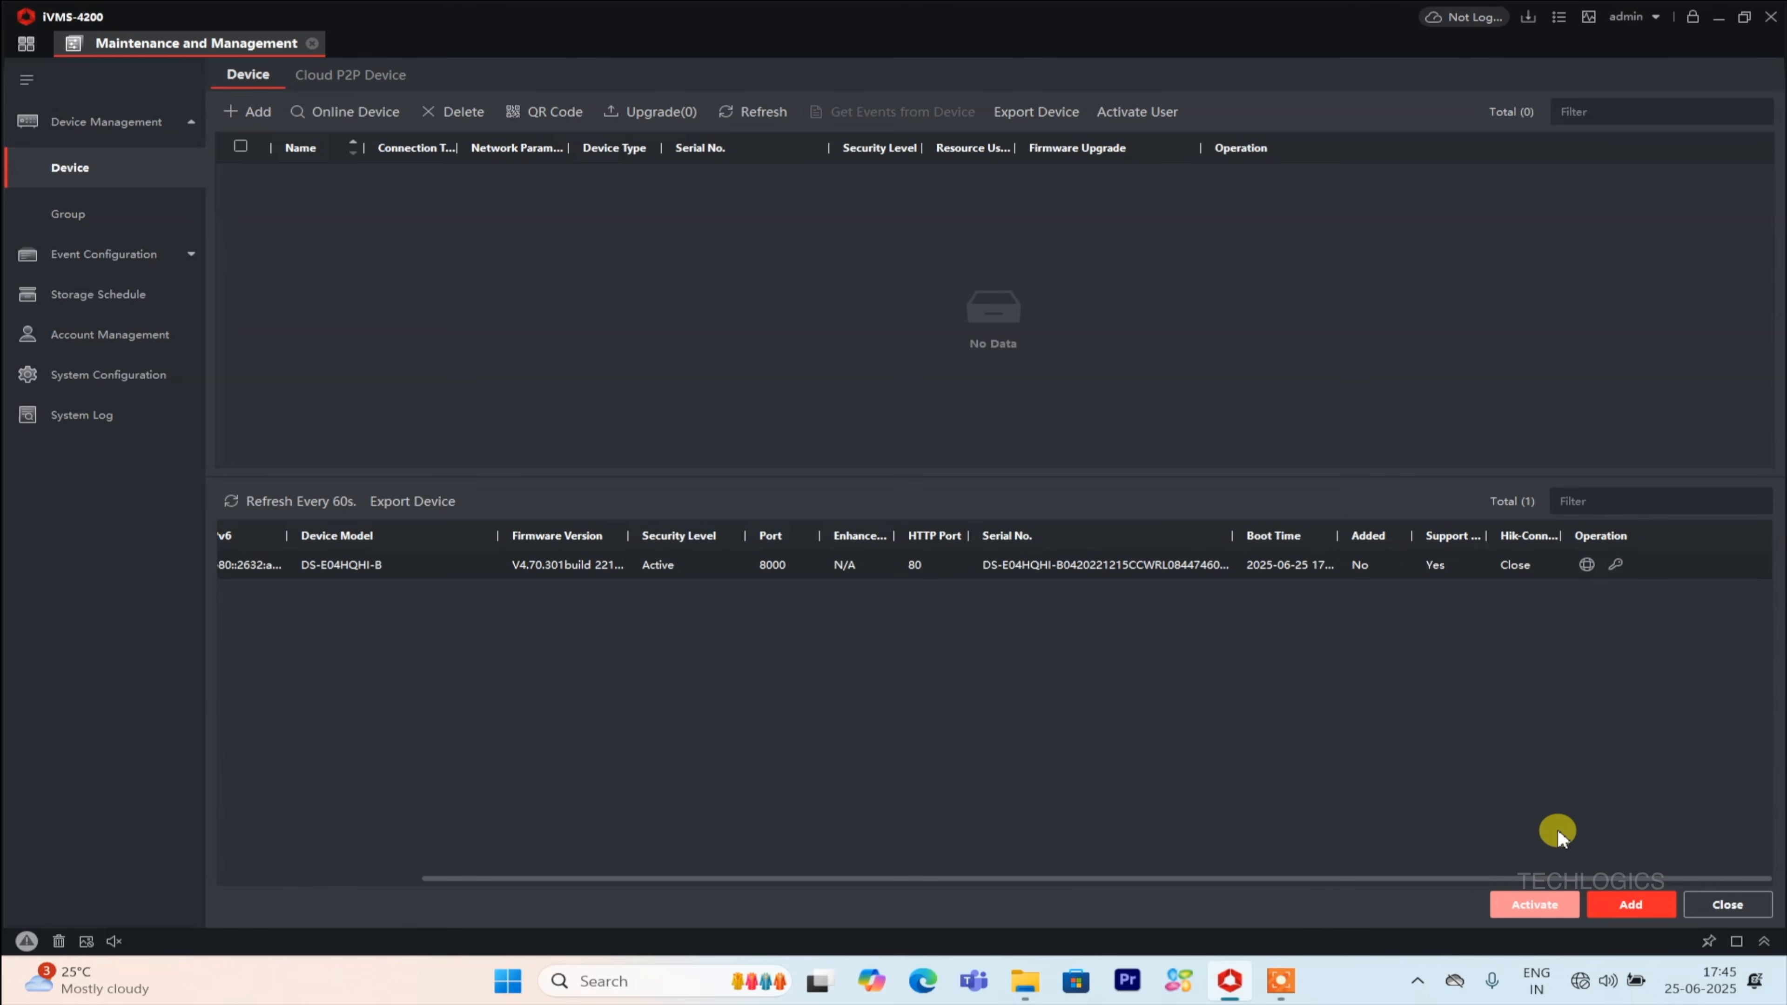
Open the discovered device's network parameters, disable DHCP and set its IP address to 192.168.1.100.
left_click(1586, 567)
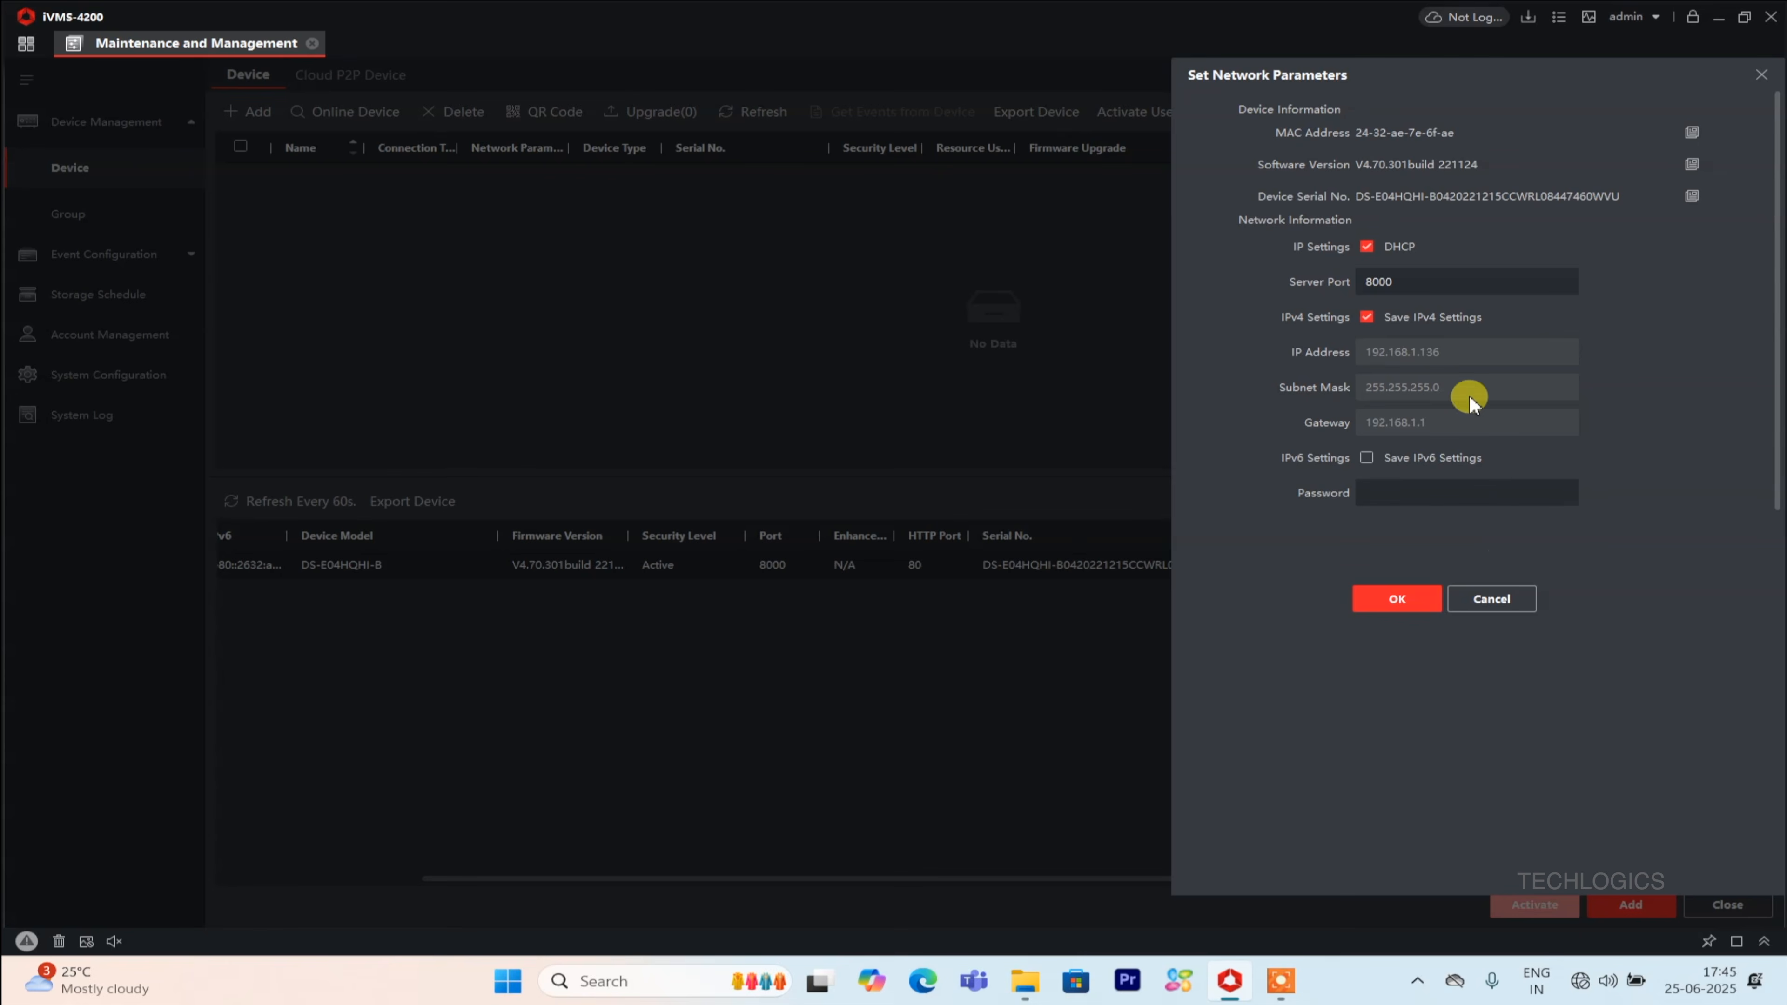
left_click(1366, 246)
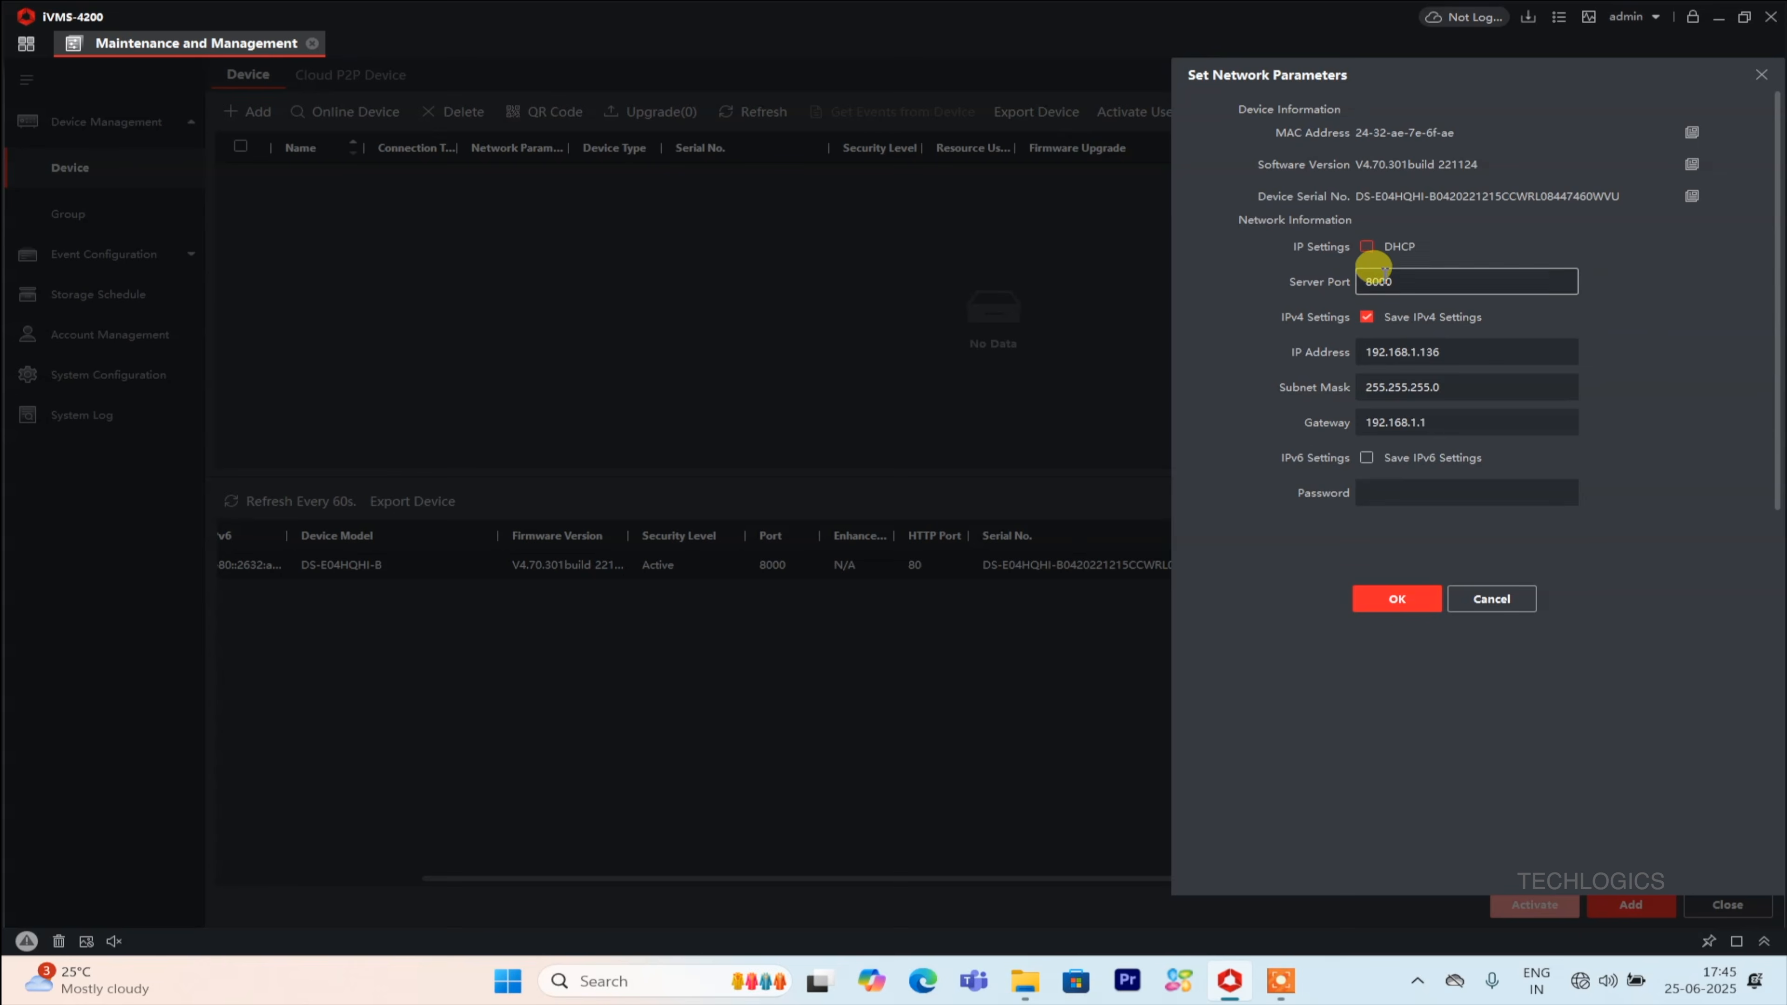
left_click(1459, 352)
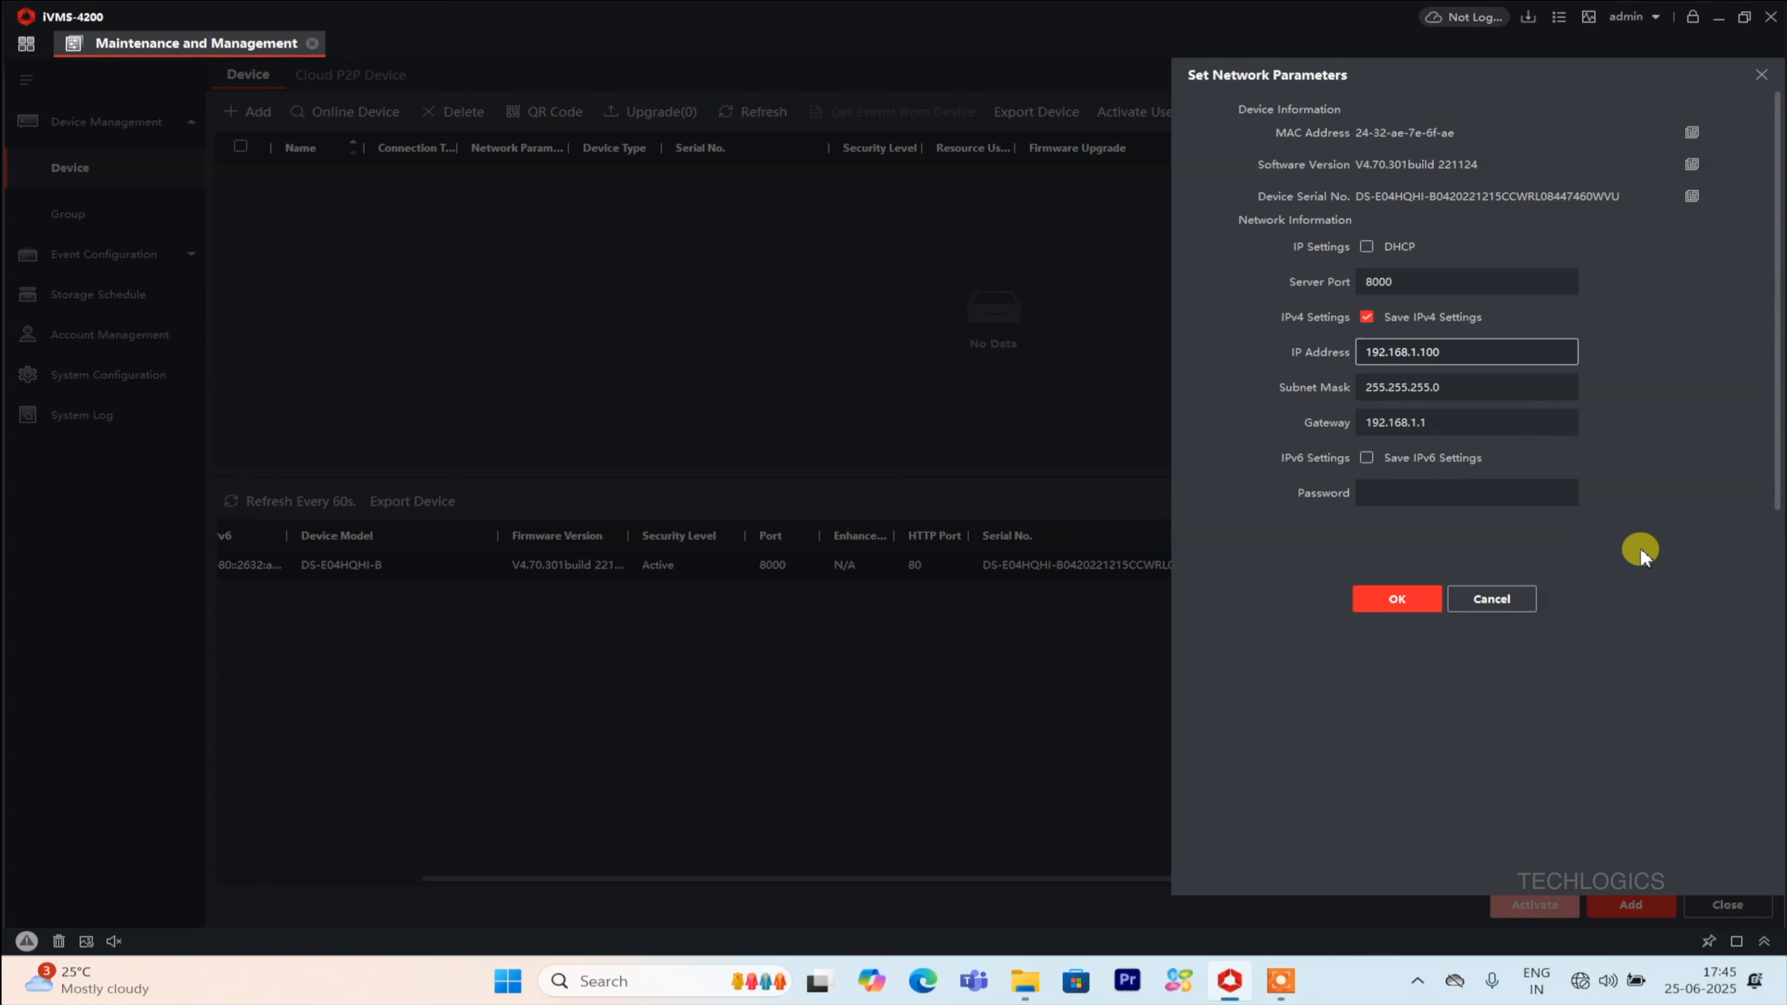
Enter the device's admin password and apply the new network parameters.
left_click(1467, 490)
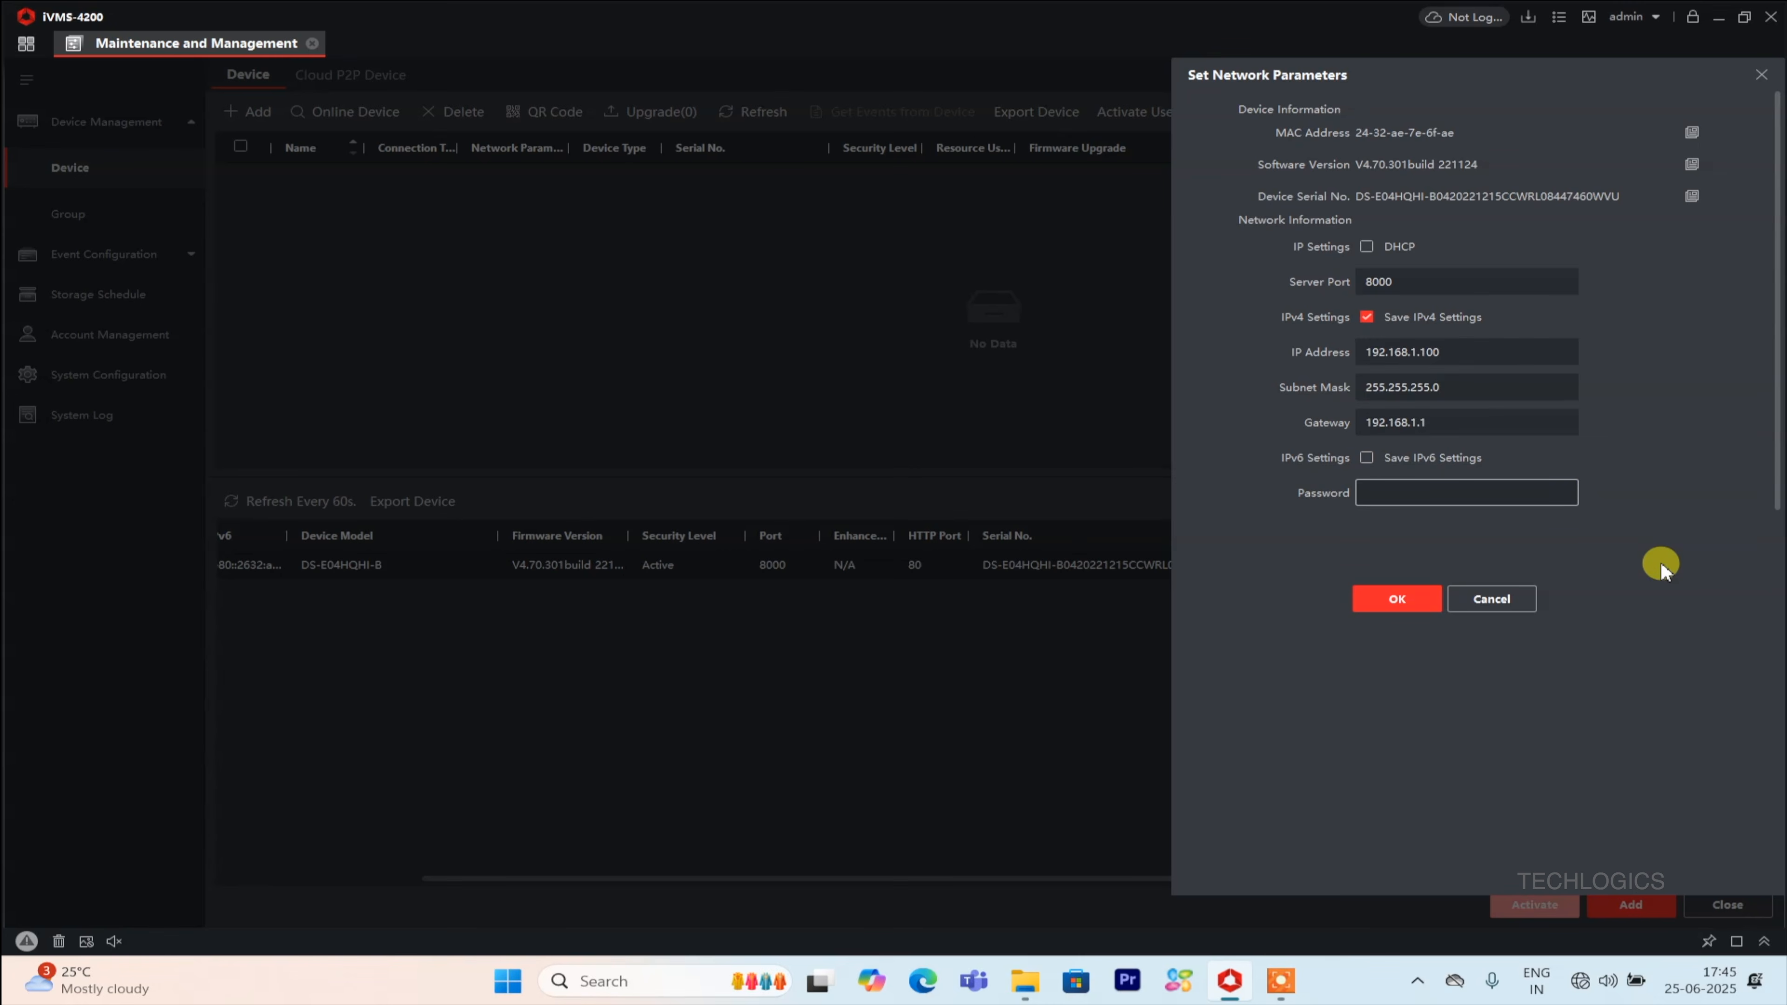
type("••••••••••••••")
left_click(1419, 611)
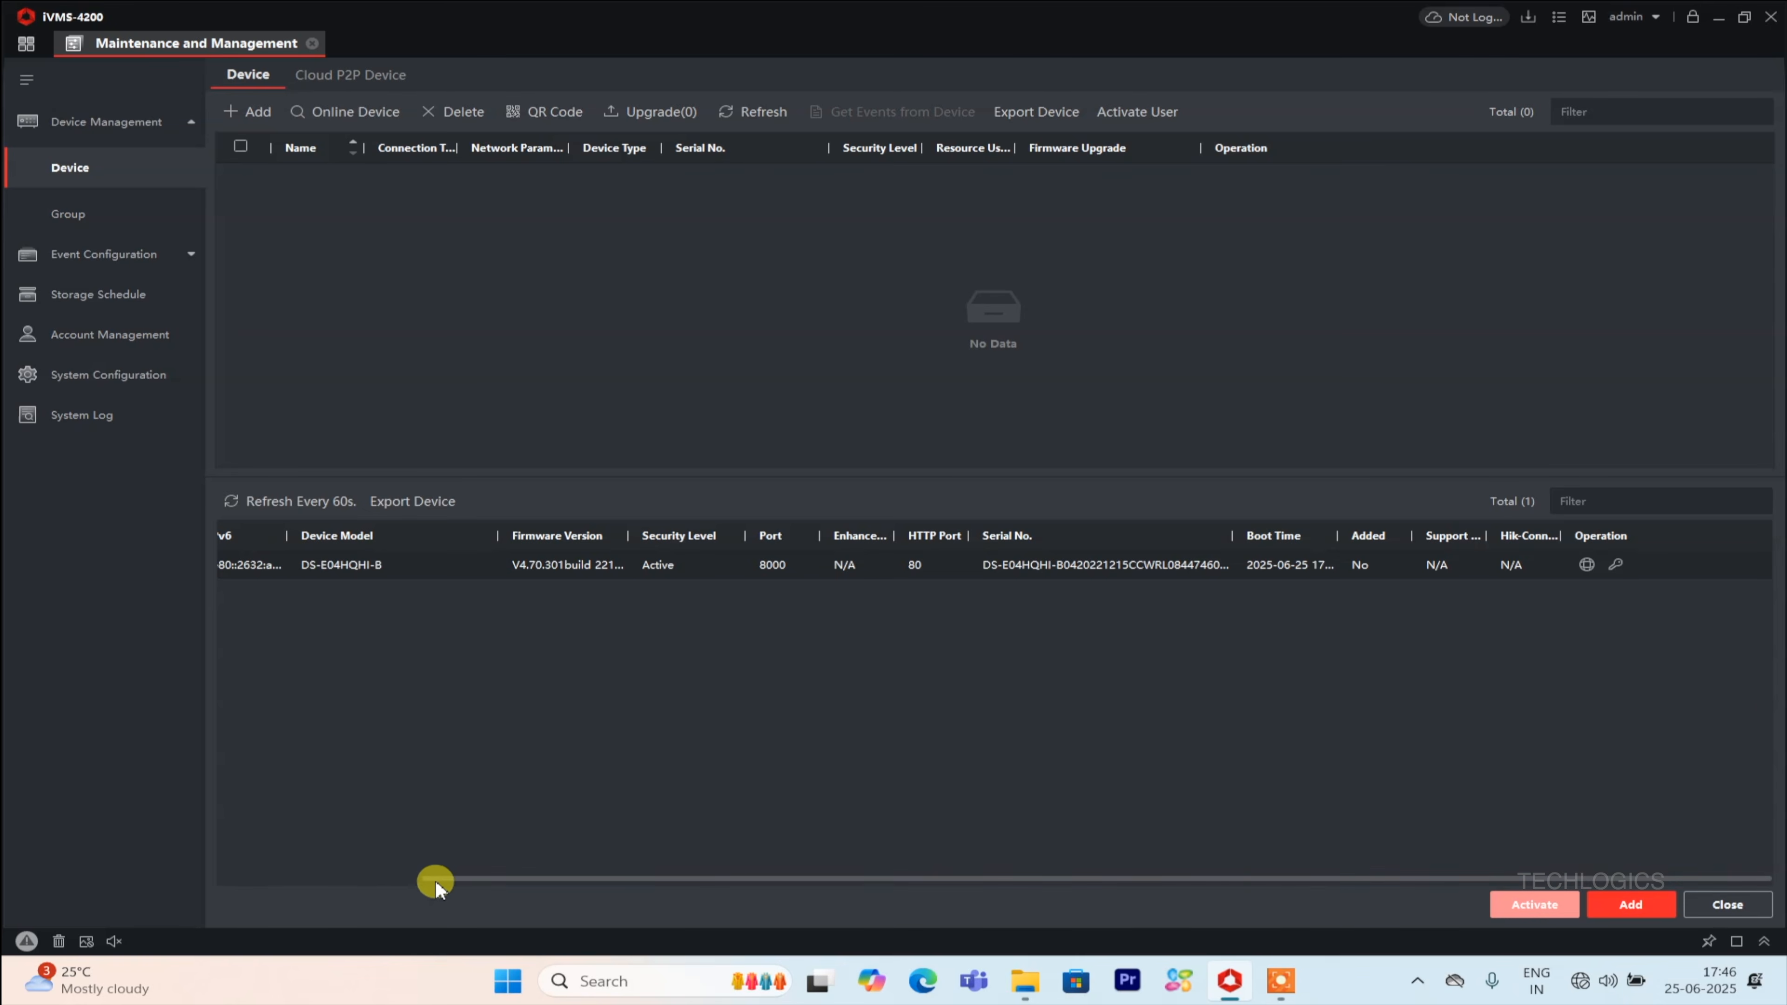
Select the online device at 192.168.1.100 and open the dialog to add it.
left_click_drag(454, 878, 239, 856)
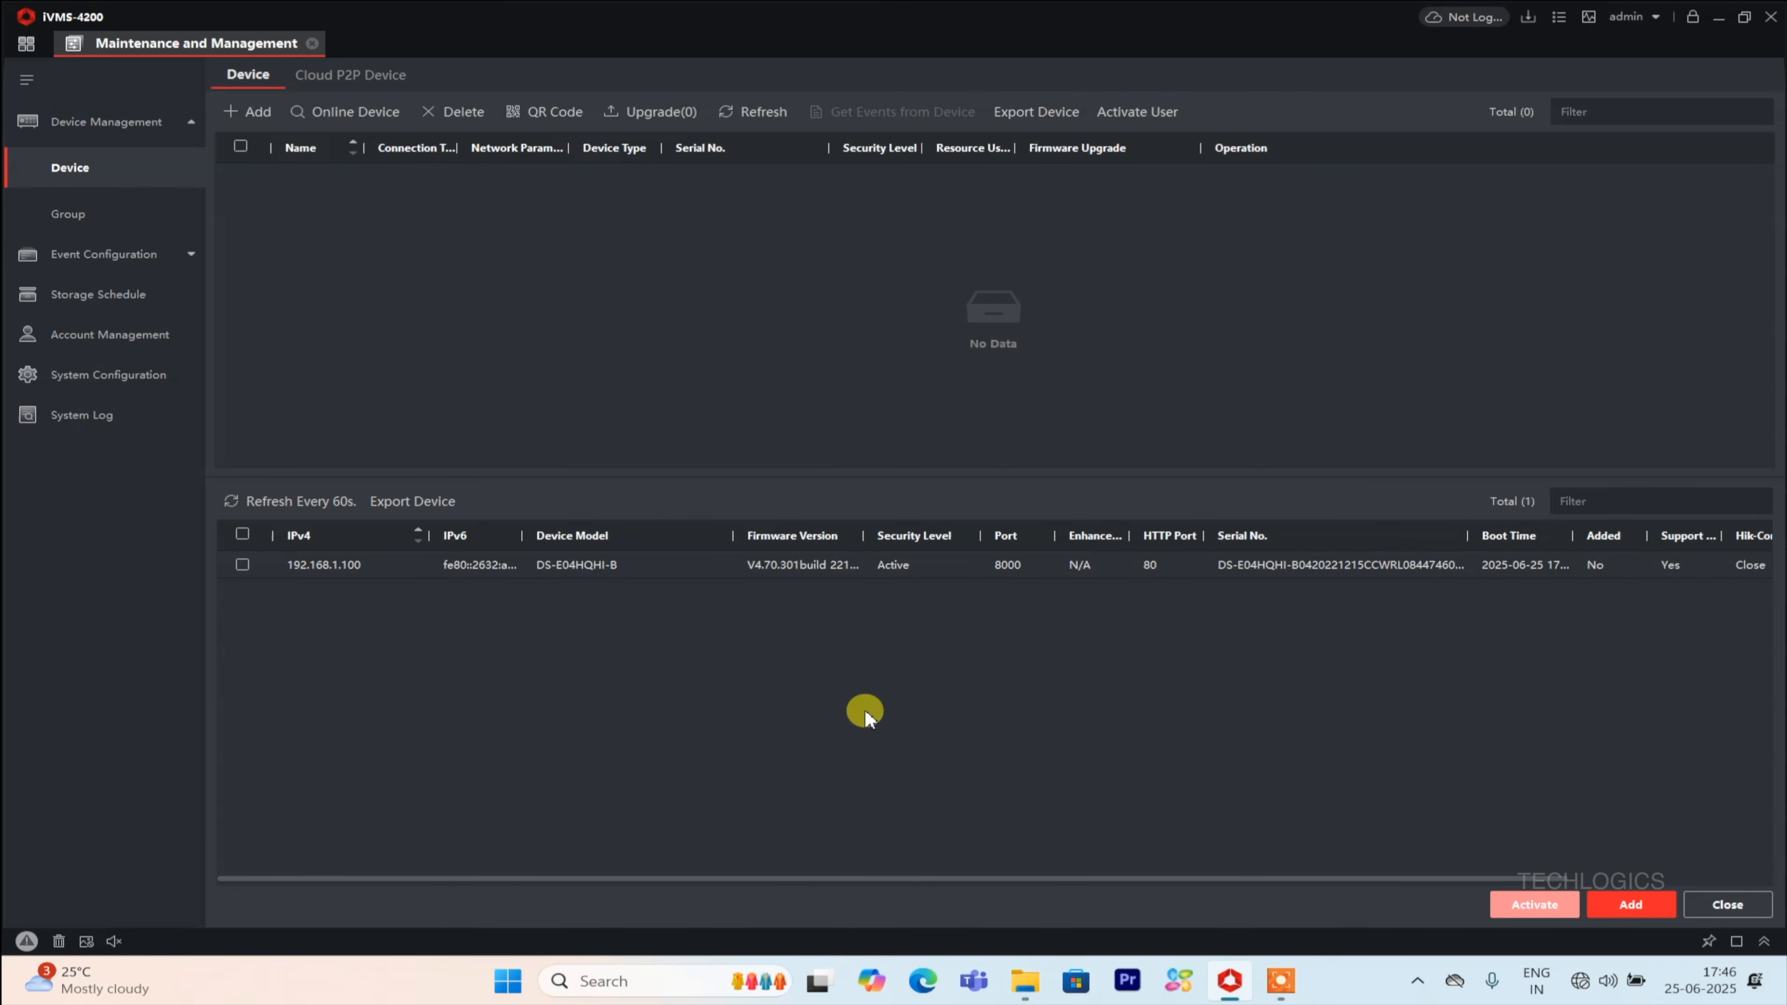
left_click(242, 566)
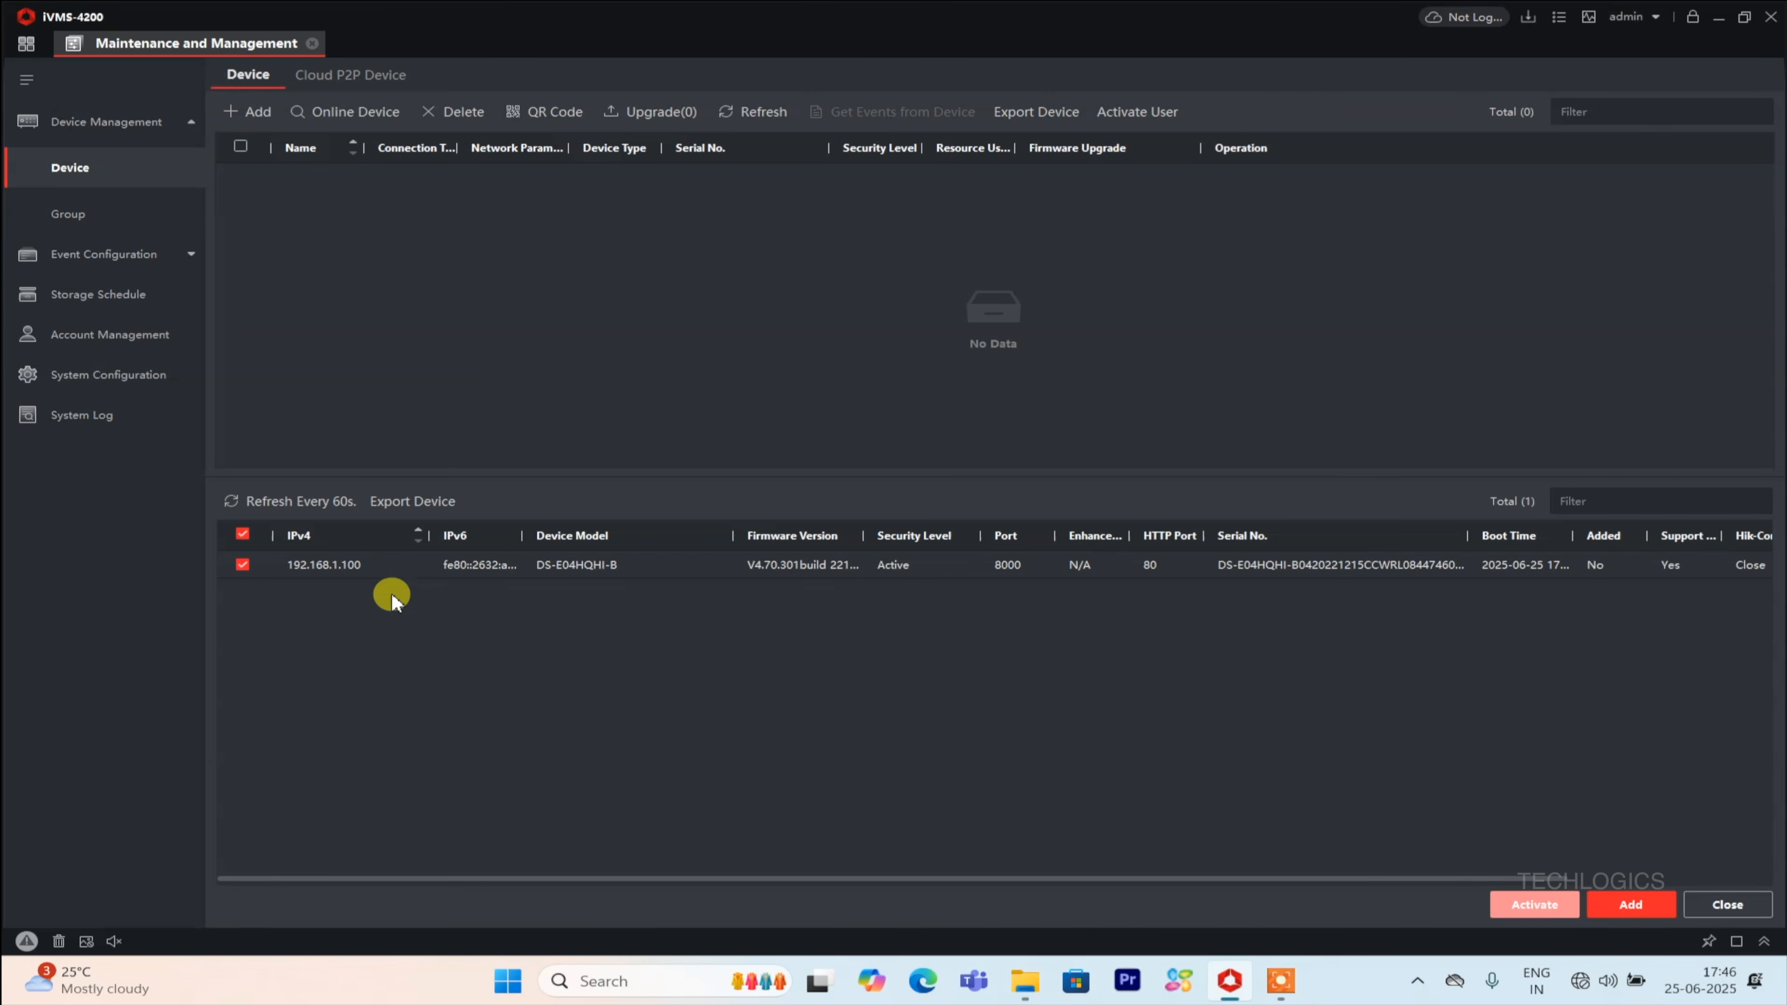
left_click(1655, 910)
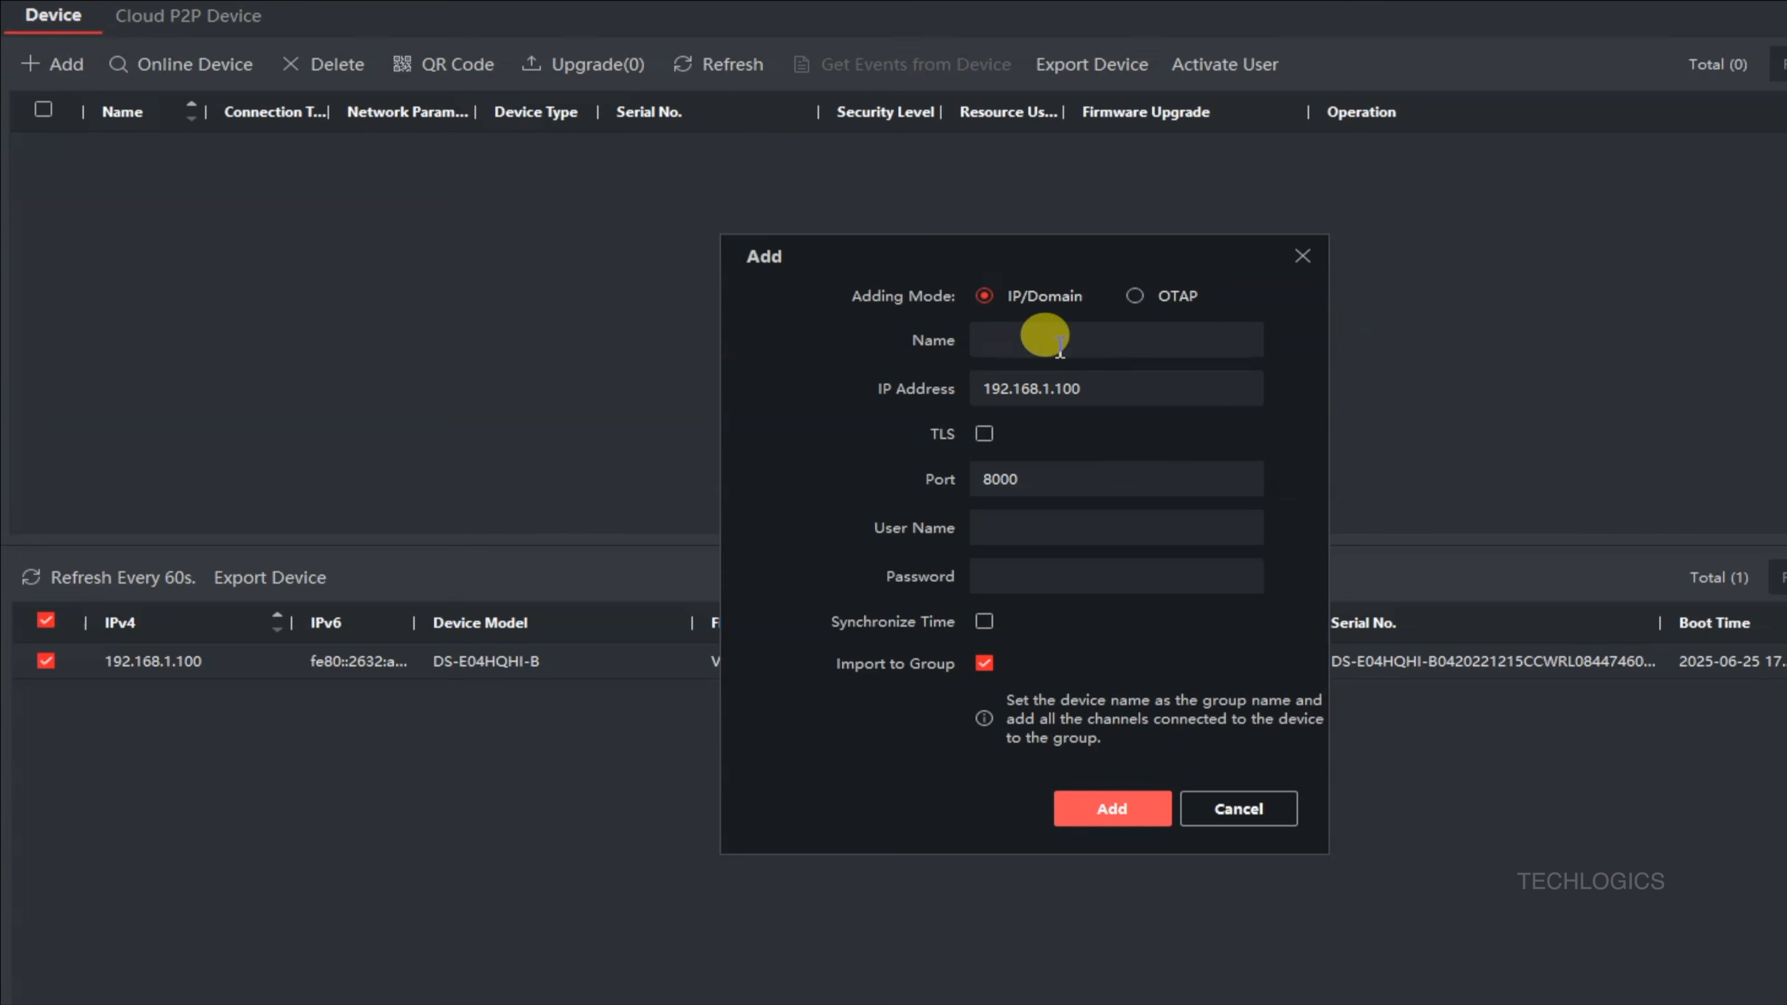
Add the device named OFFICE with user name admin and its password, then return to the home page.
left_click(971, 321)
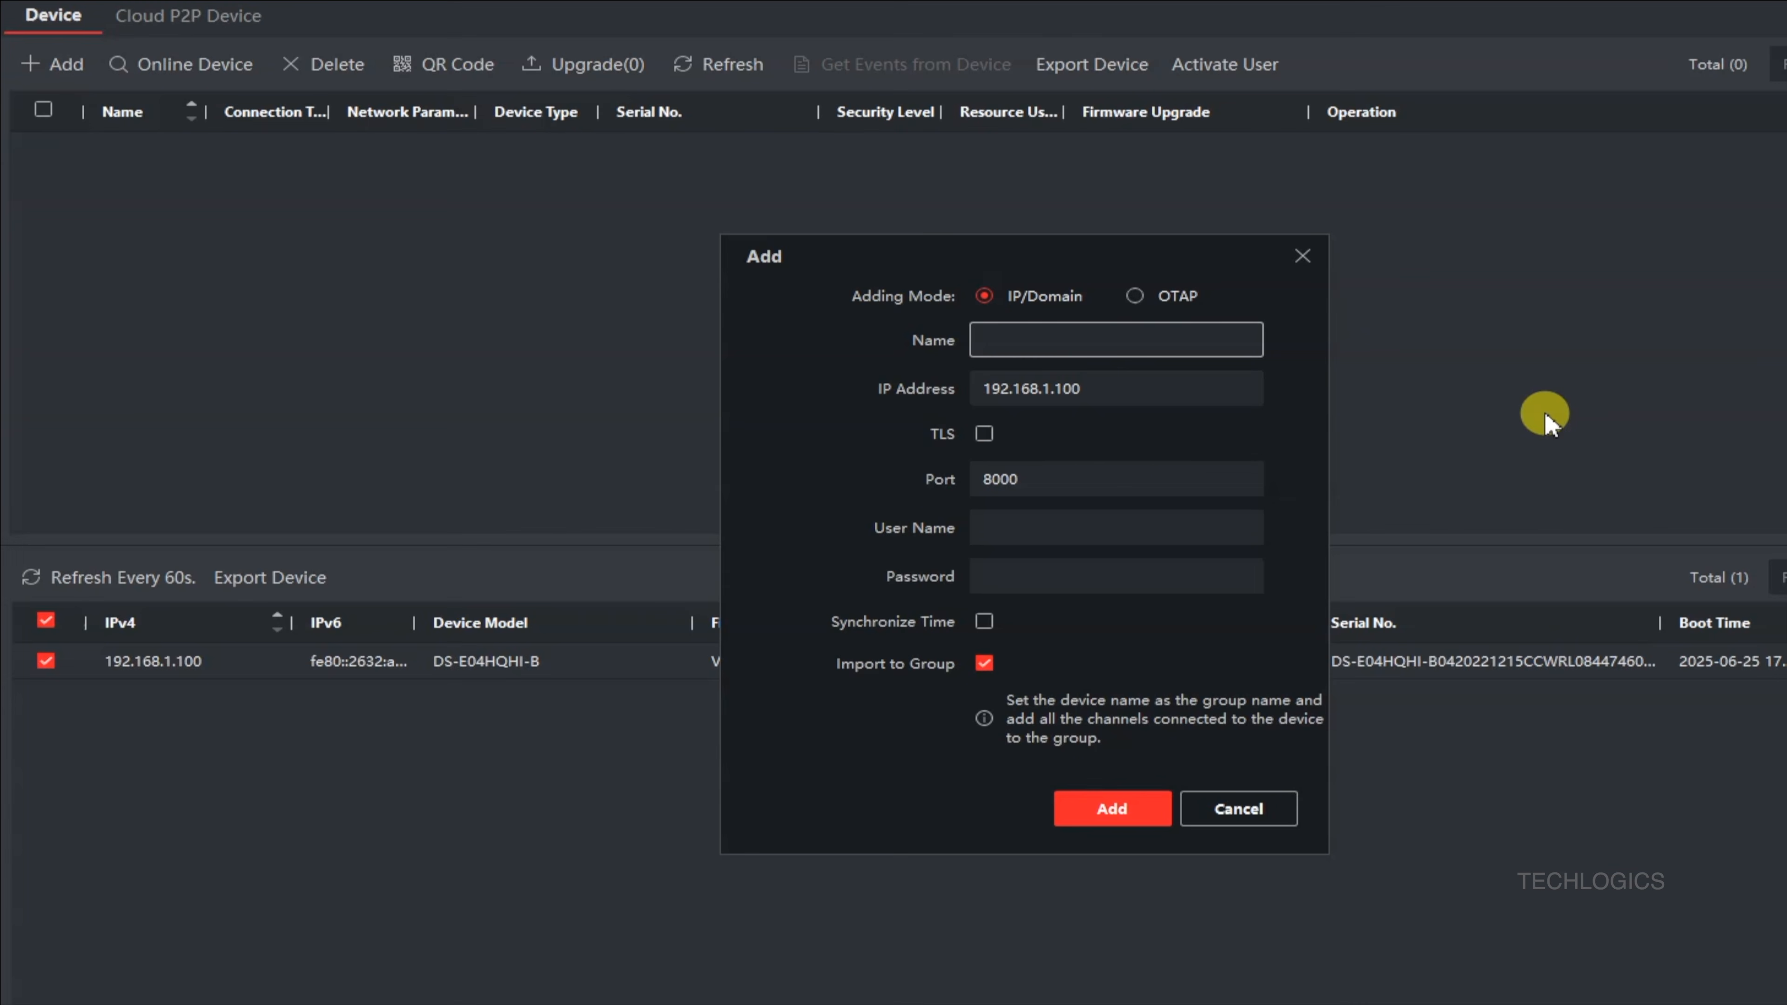
type("OFFICE")
key("Tab")
key("Tab")
key("Tab")
key("Tab")
type("admin")
key("Tab")
type("••")
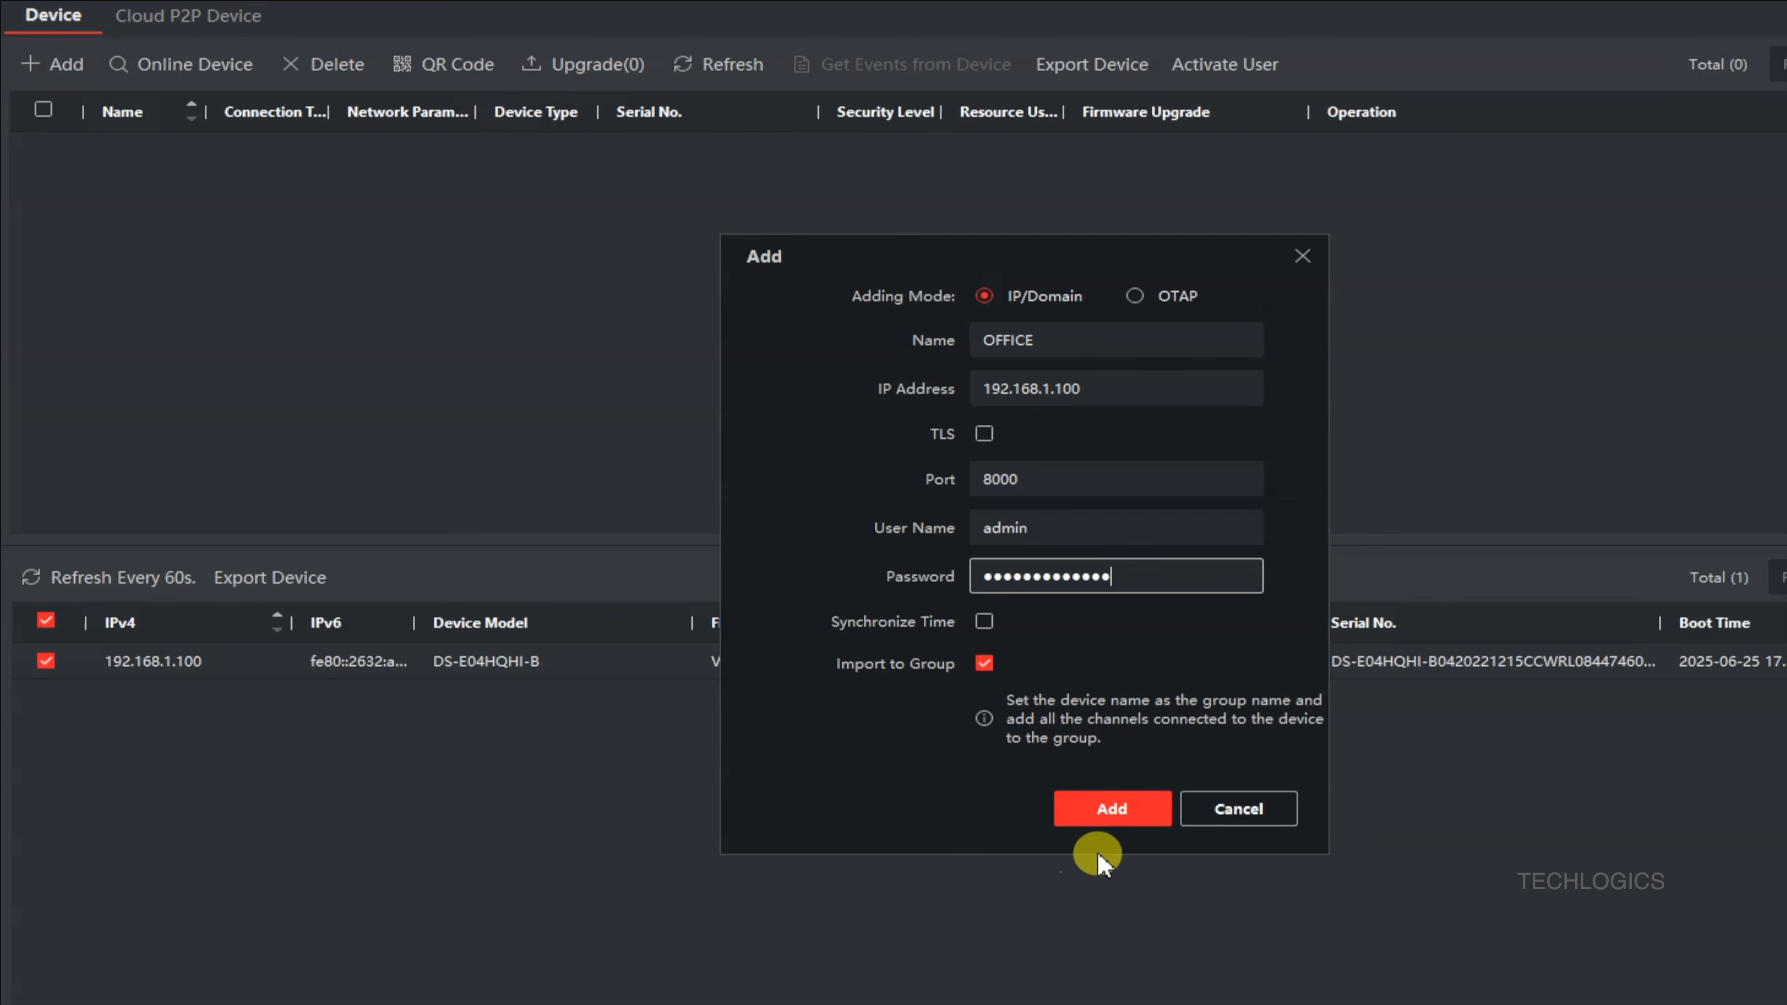
left_click(1154, 825)
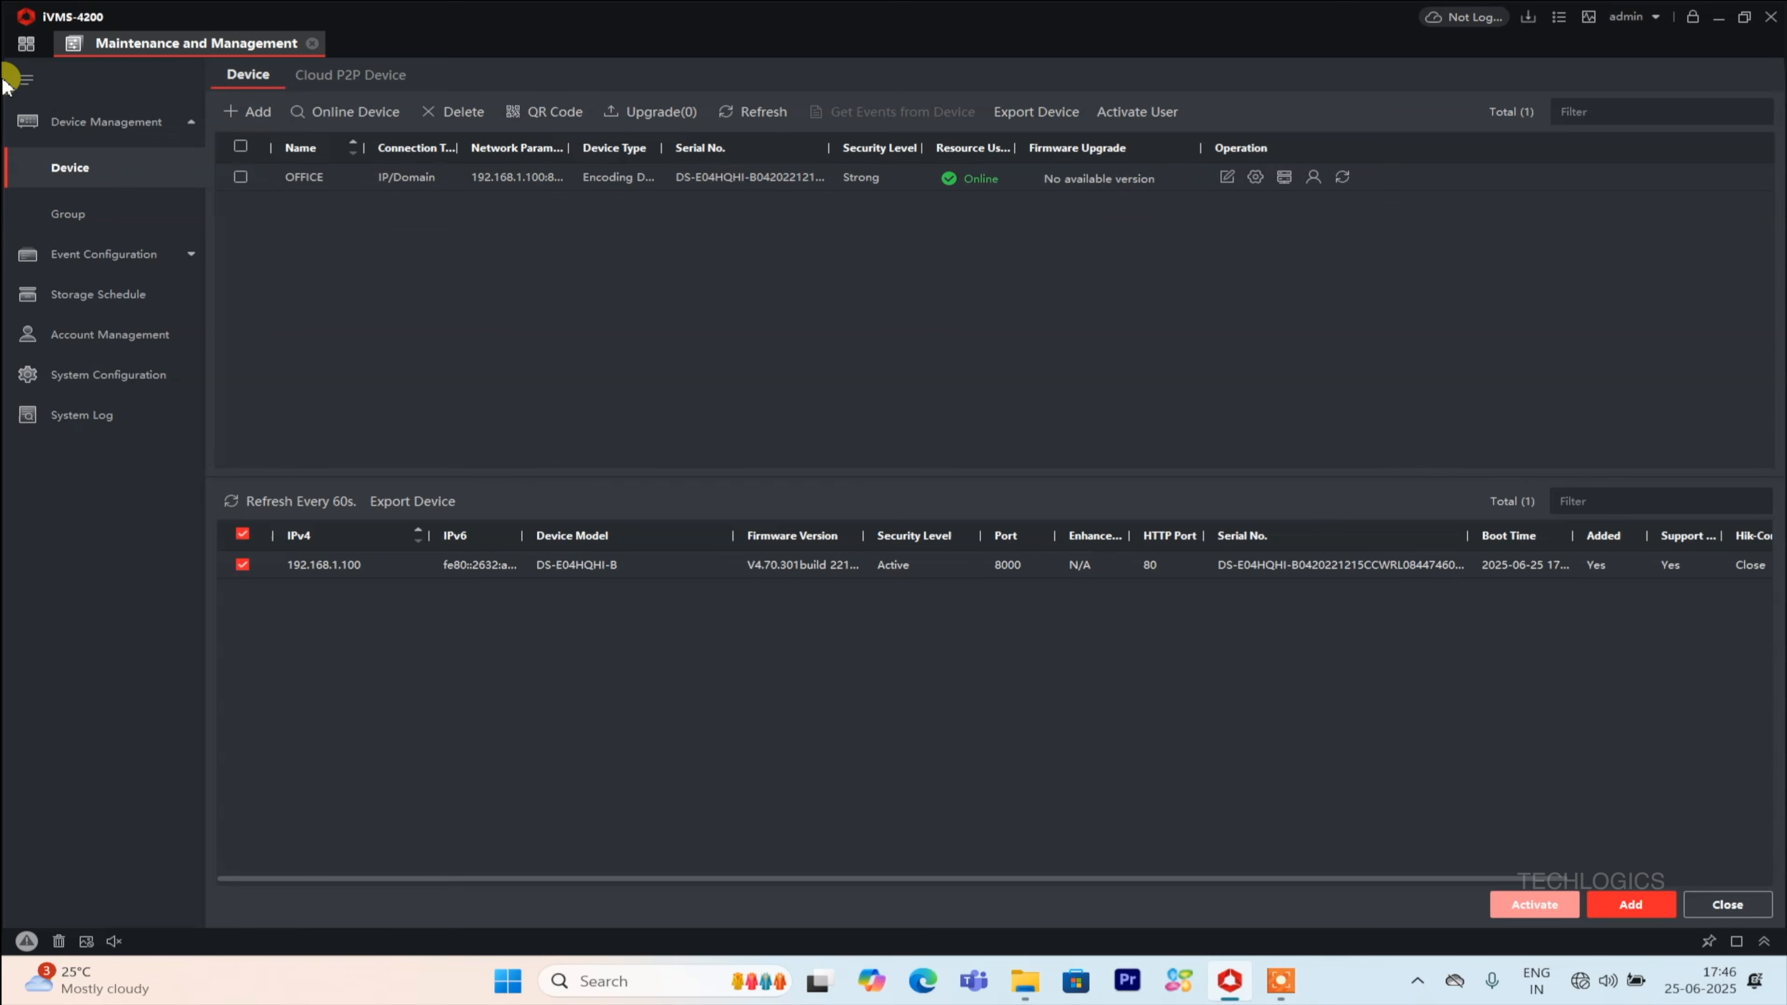
left_click(28, 44)
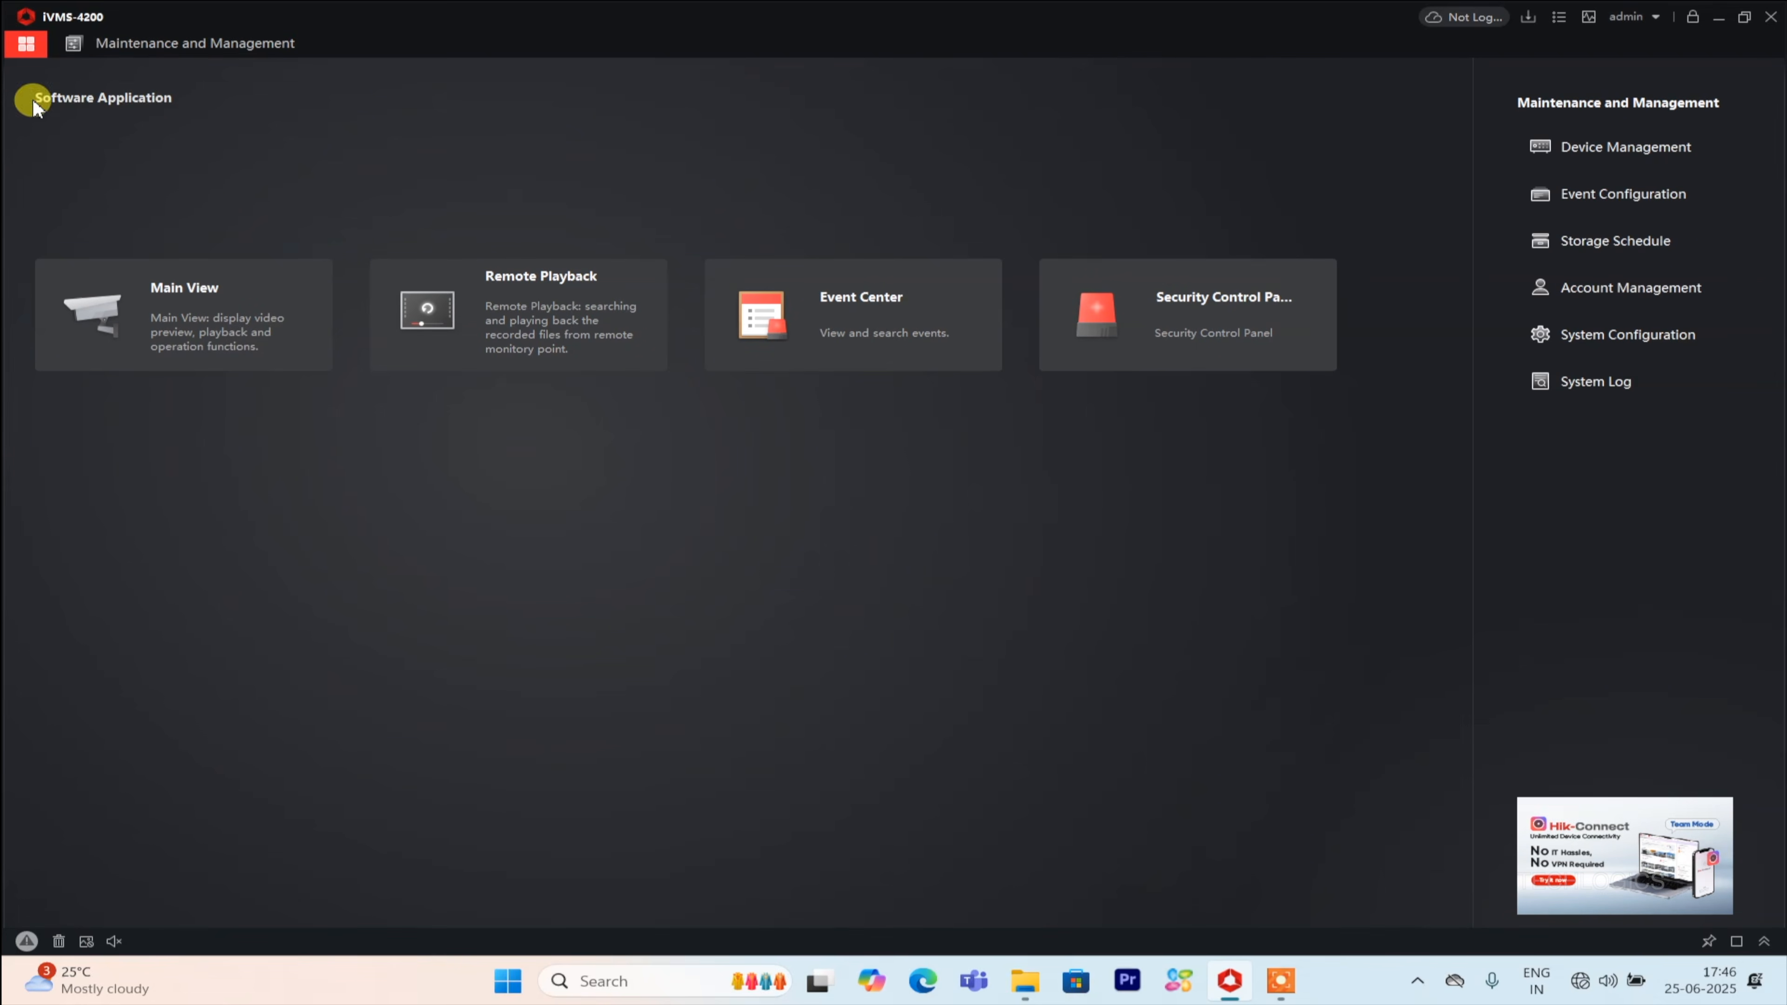
Open Main View, expand the OFFICE device and start live view of all its cameras.
left_click(292, 352)
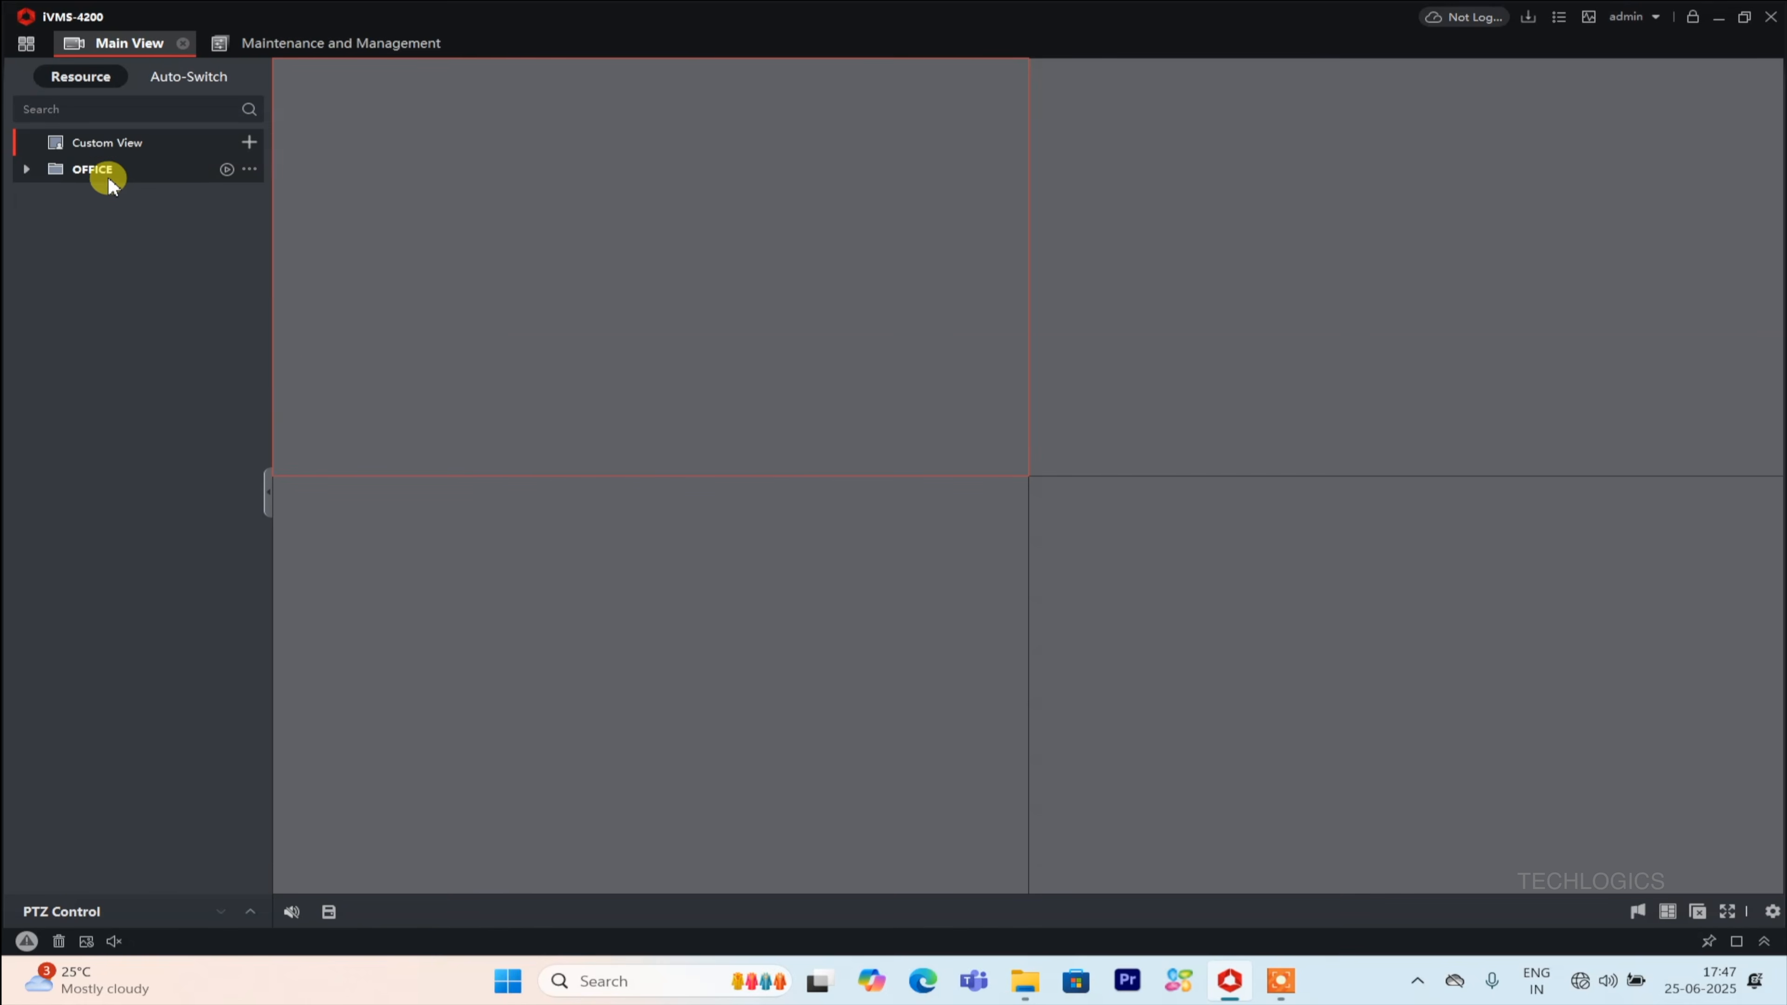
left_click(25, 169)
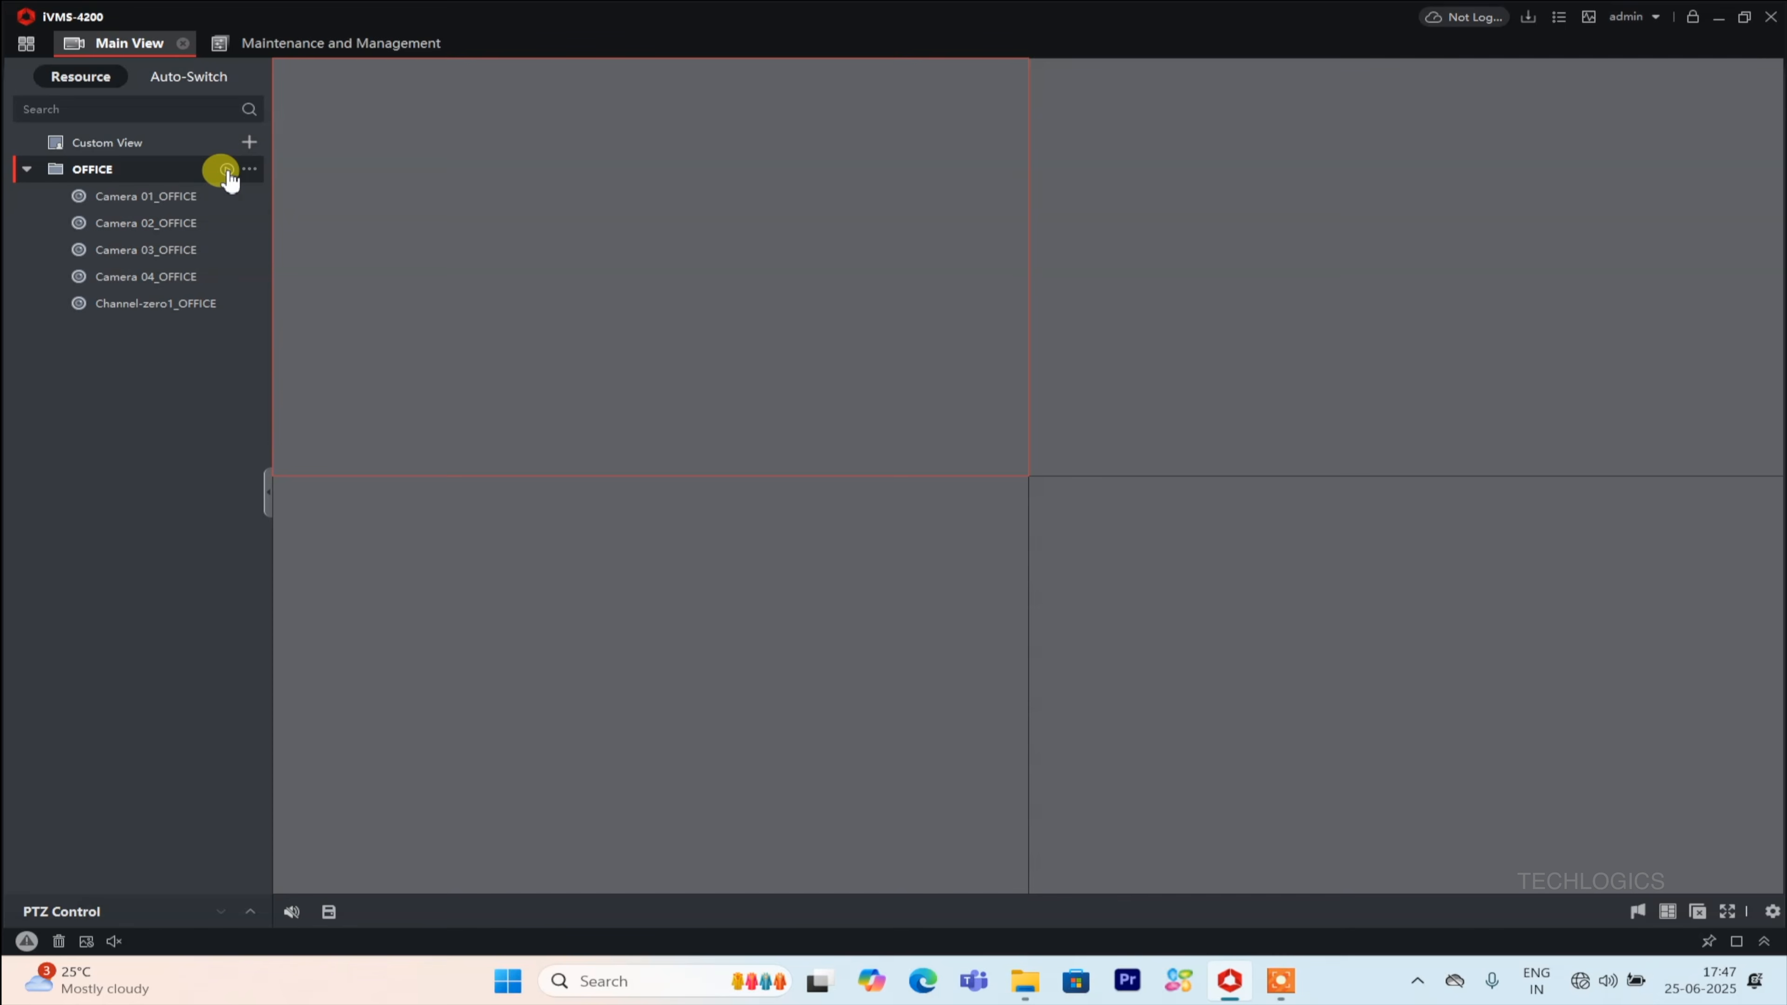
left_click(226, 170)
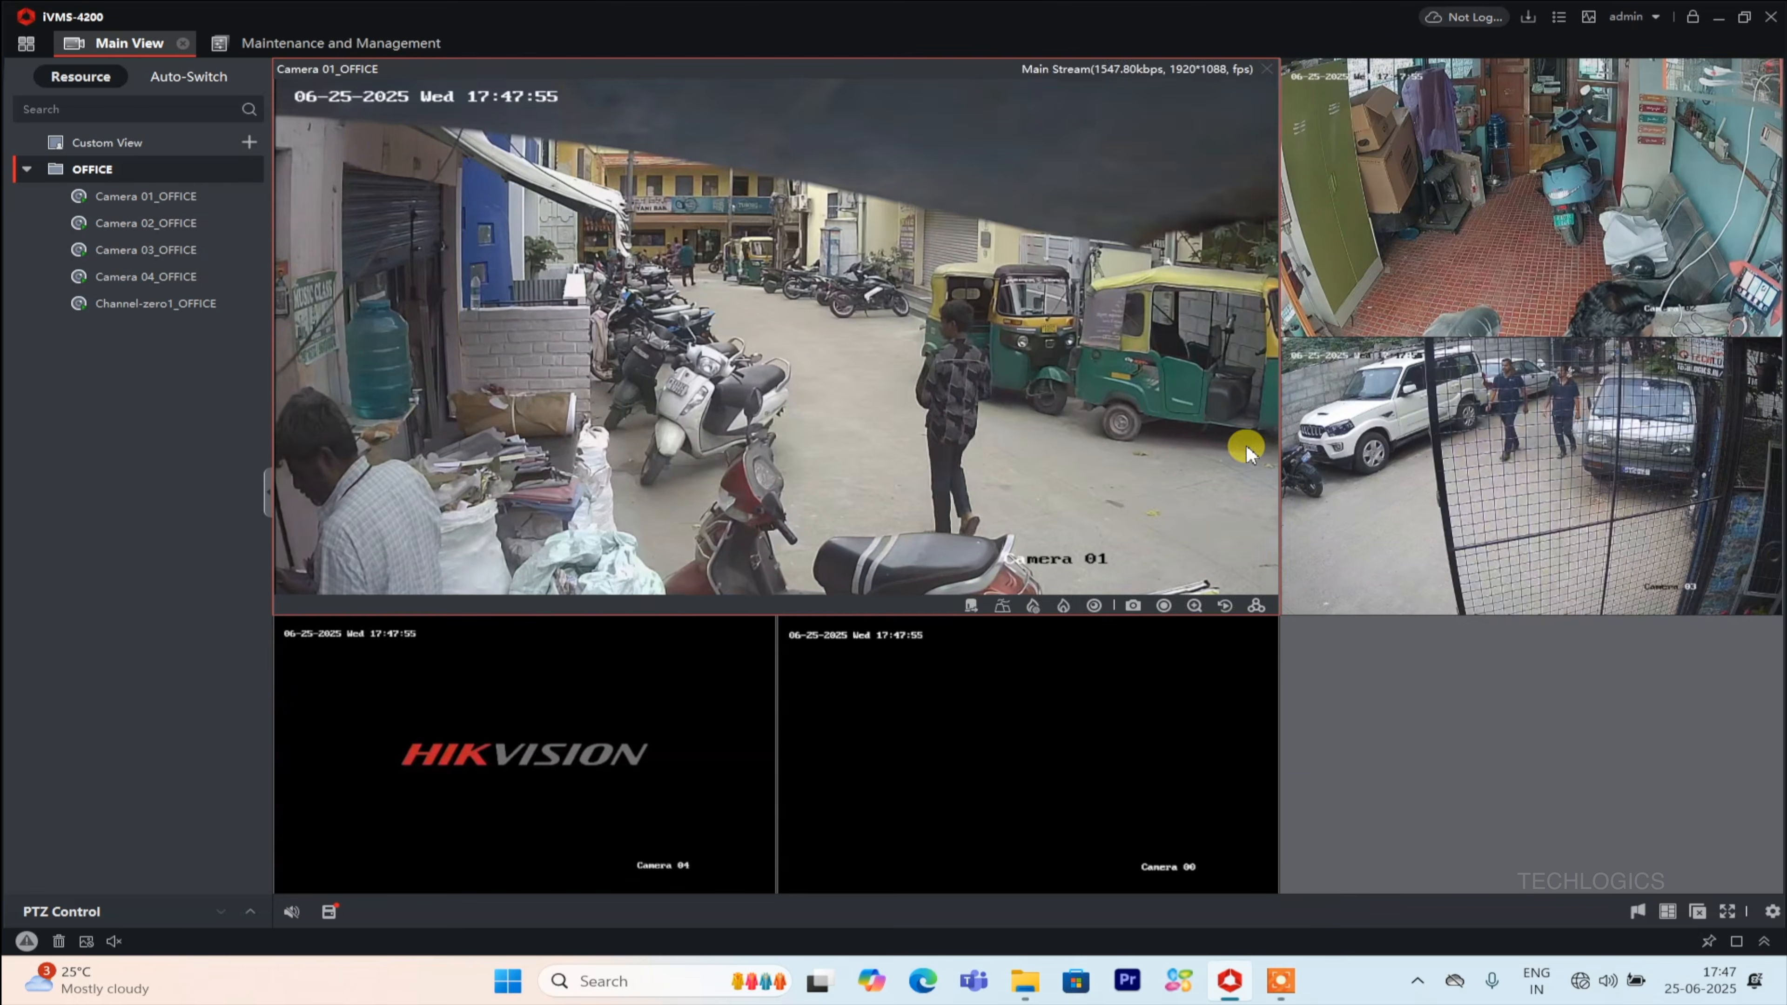
Enlarge camera windows to single view and back to the grid, then stop all live view.
double_click(1000, 402)
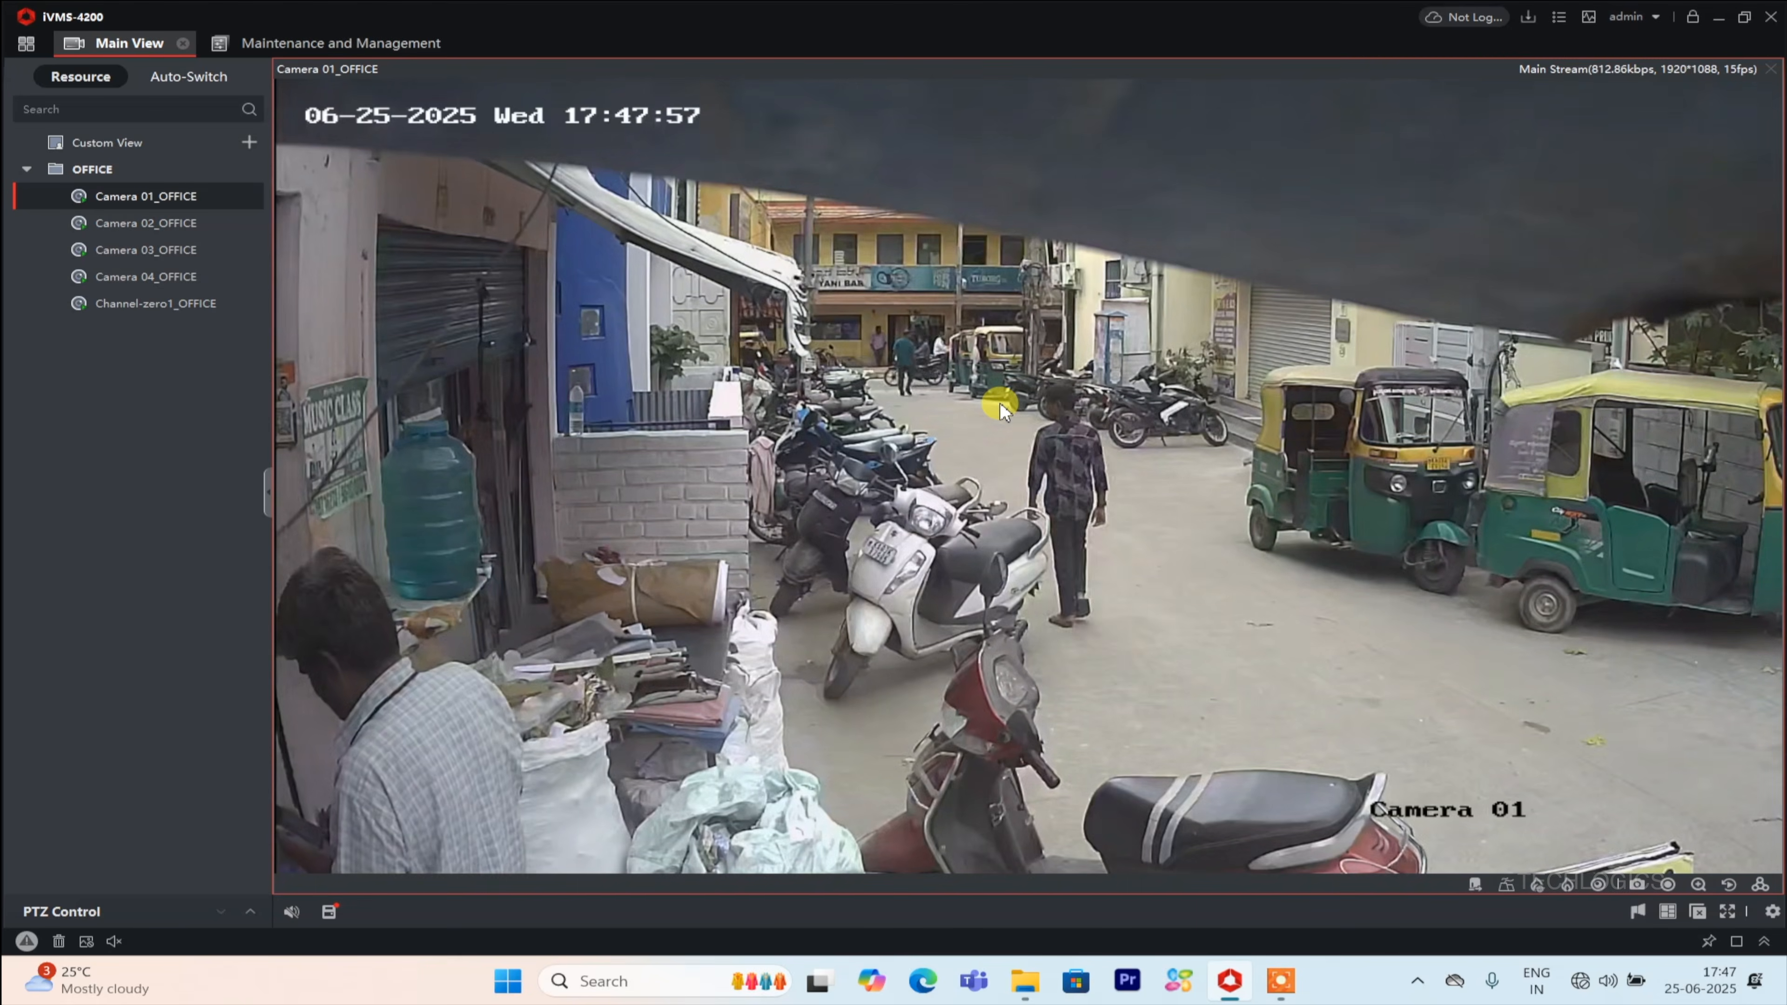
double_click(999, 403)
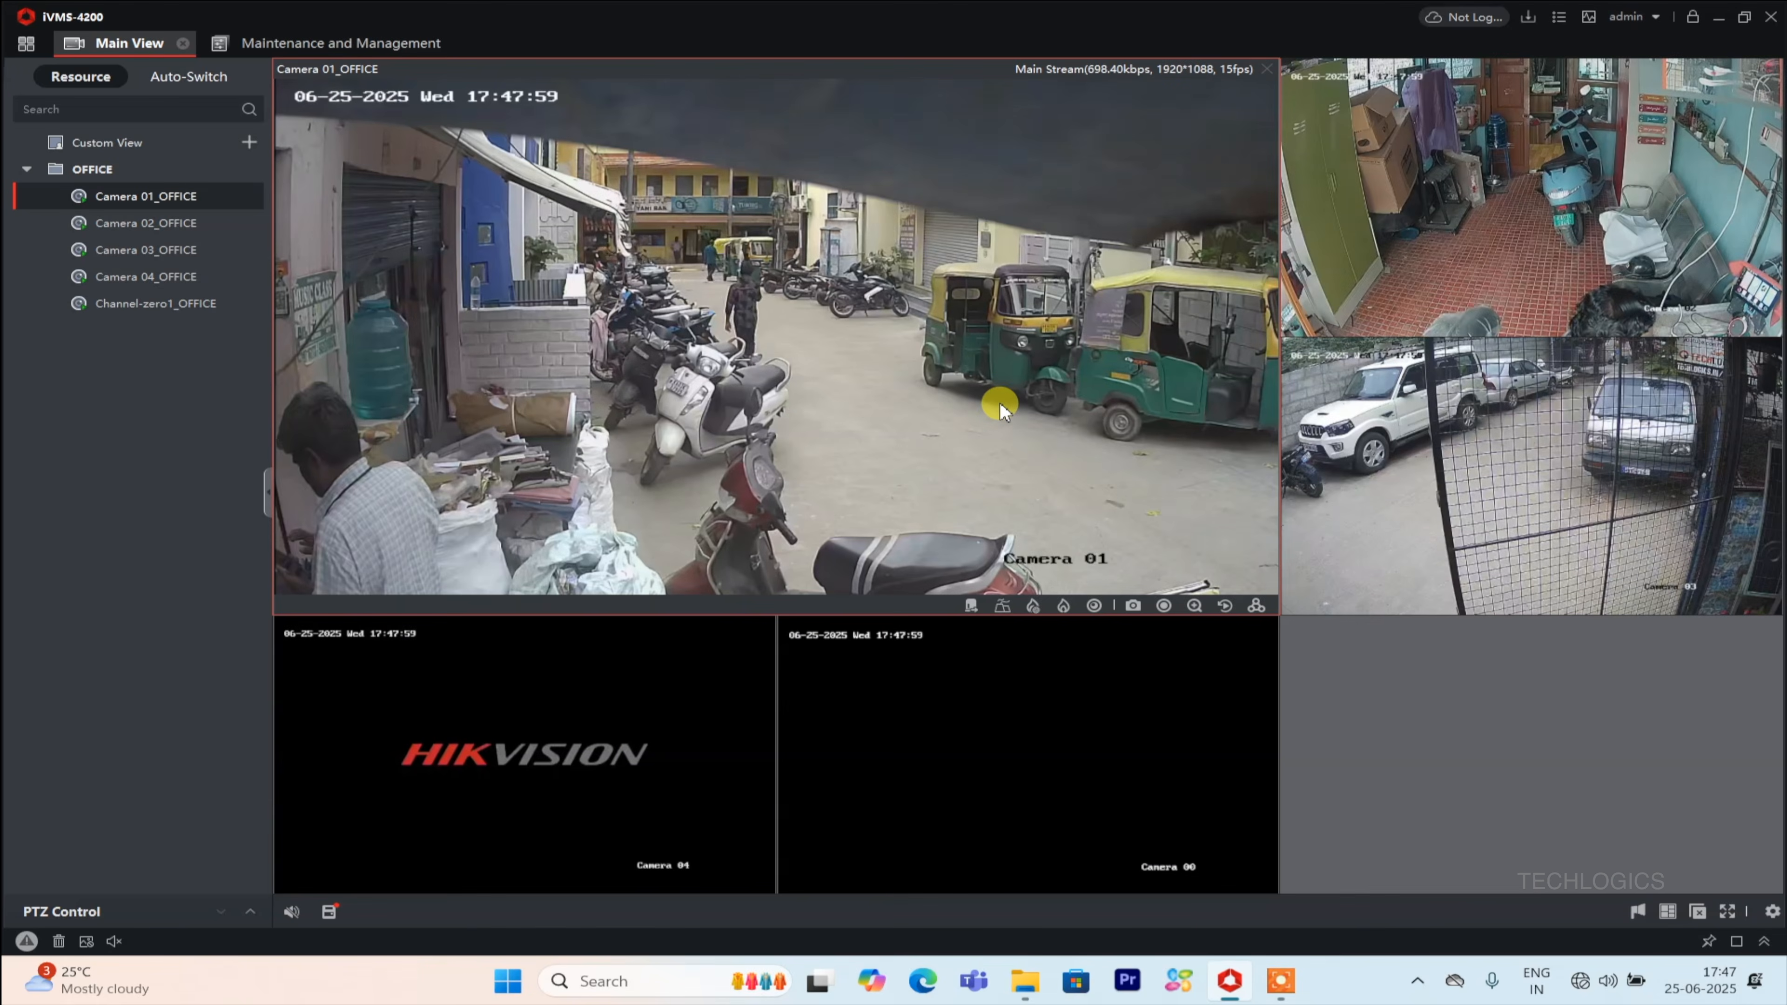
double_click(1465, 412)
double_click(1340, 401)
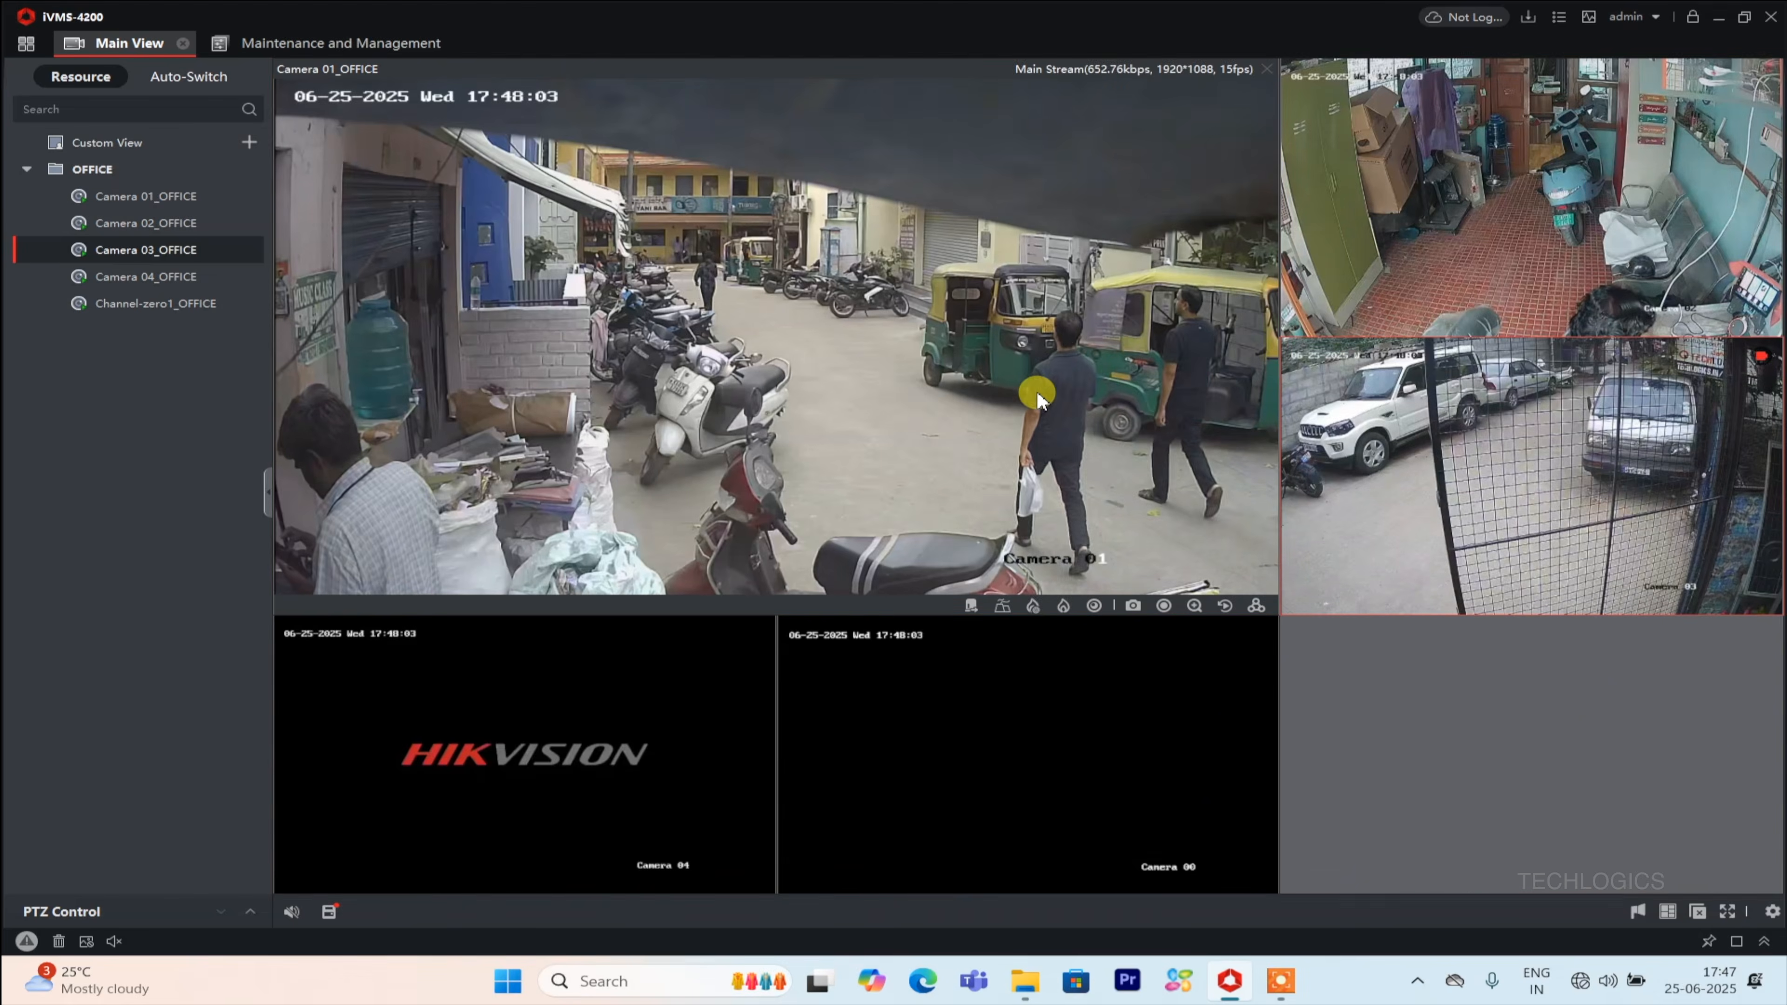
double_click(996, 398)
double_click(996, 398)
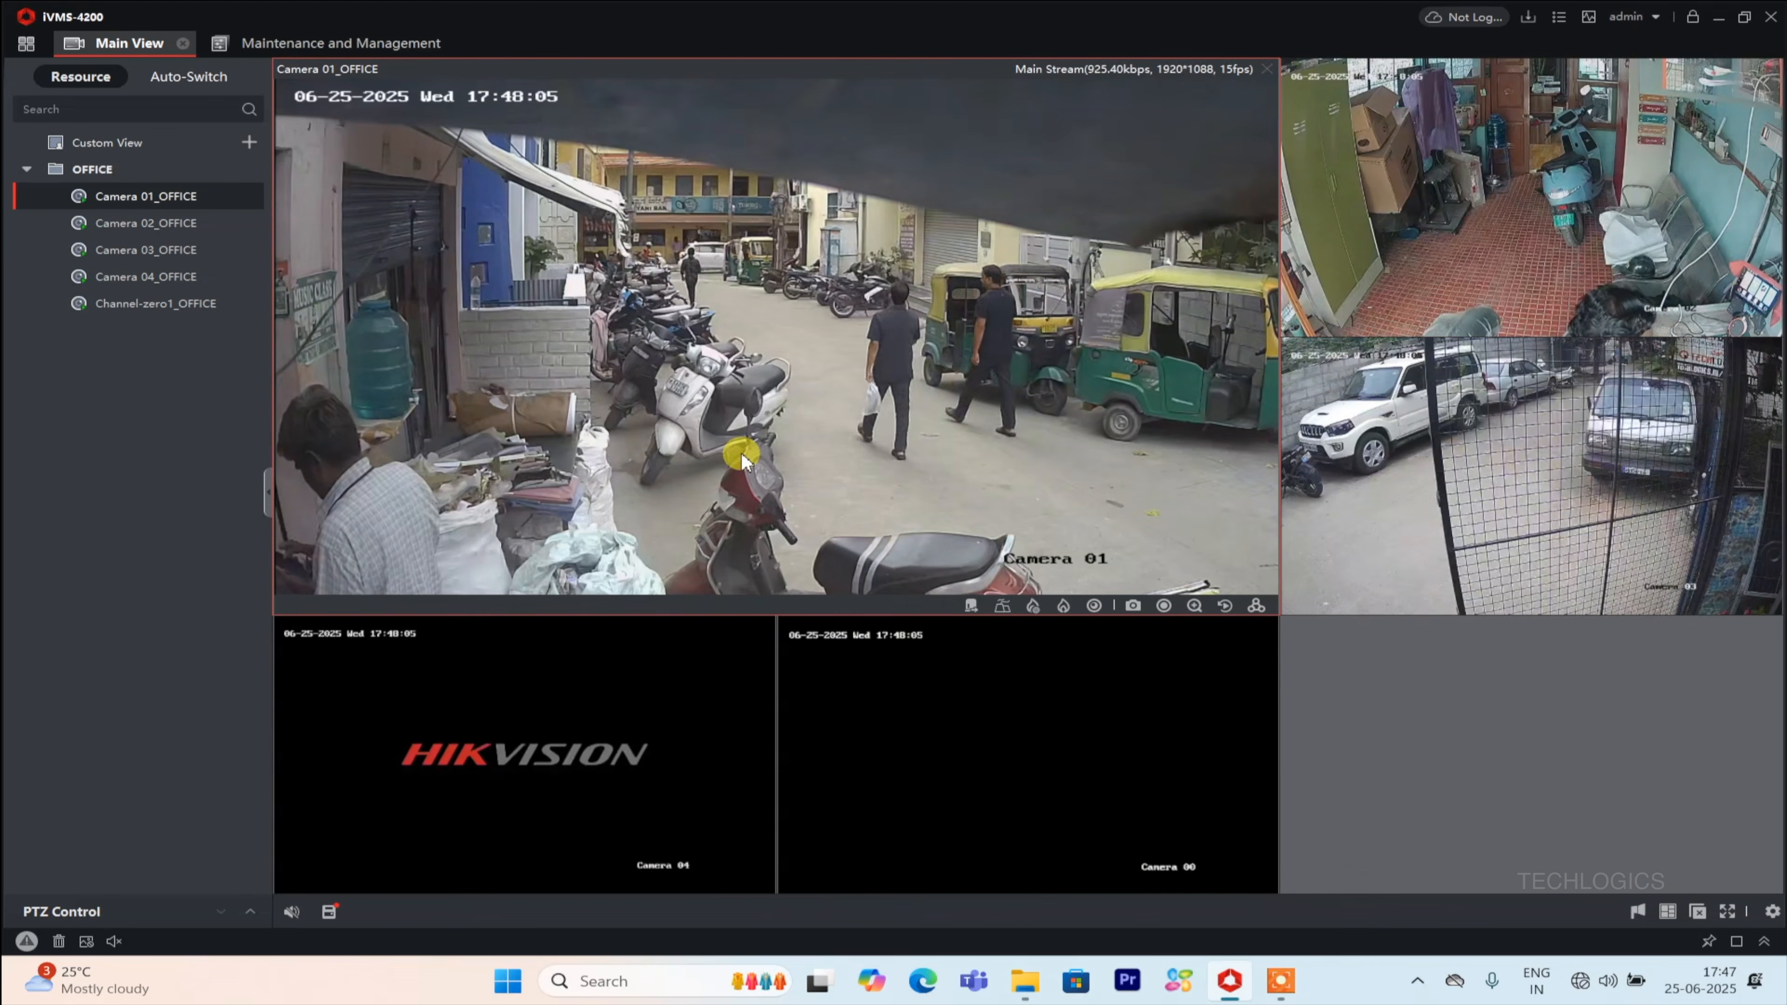
left_click(1697, 912)
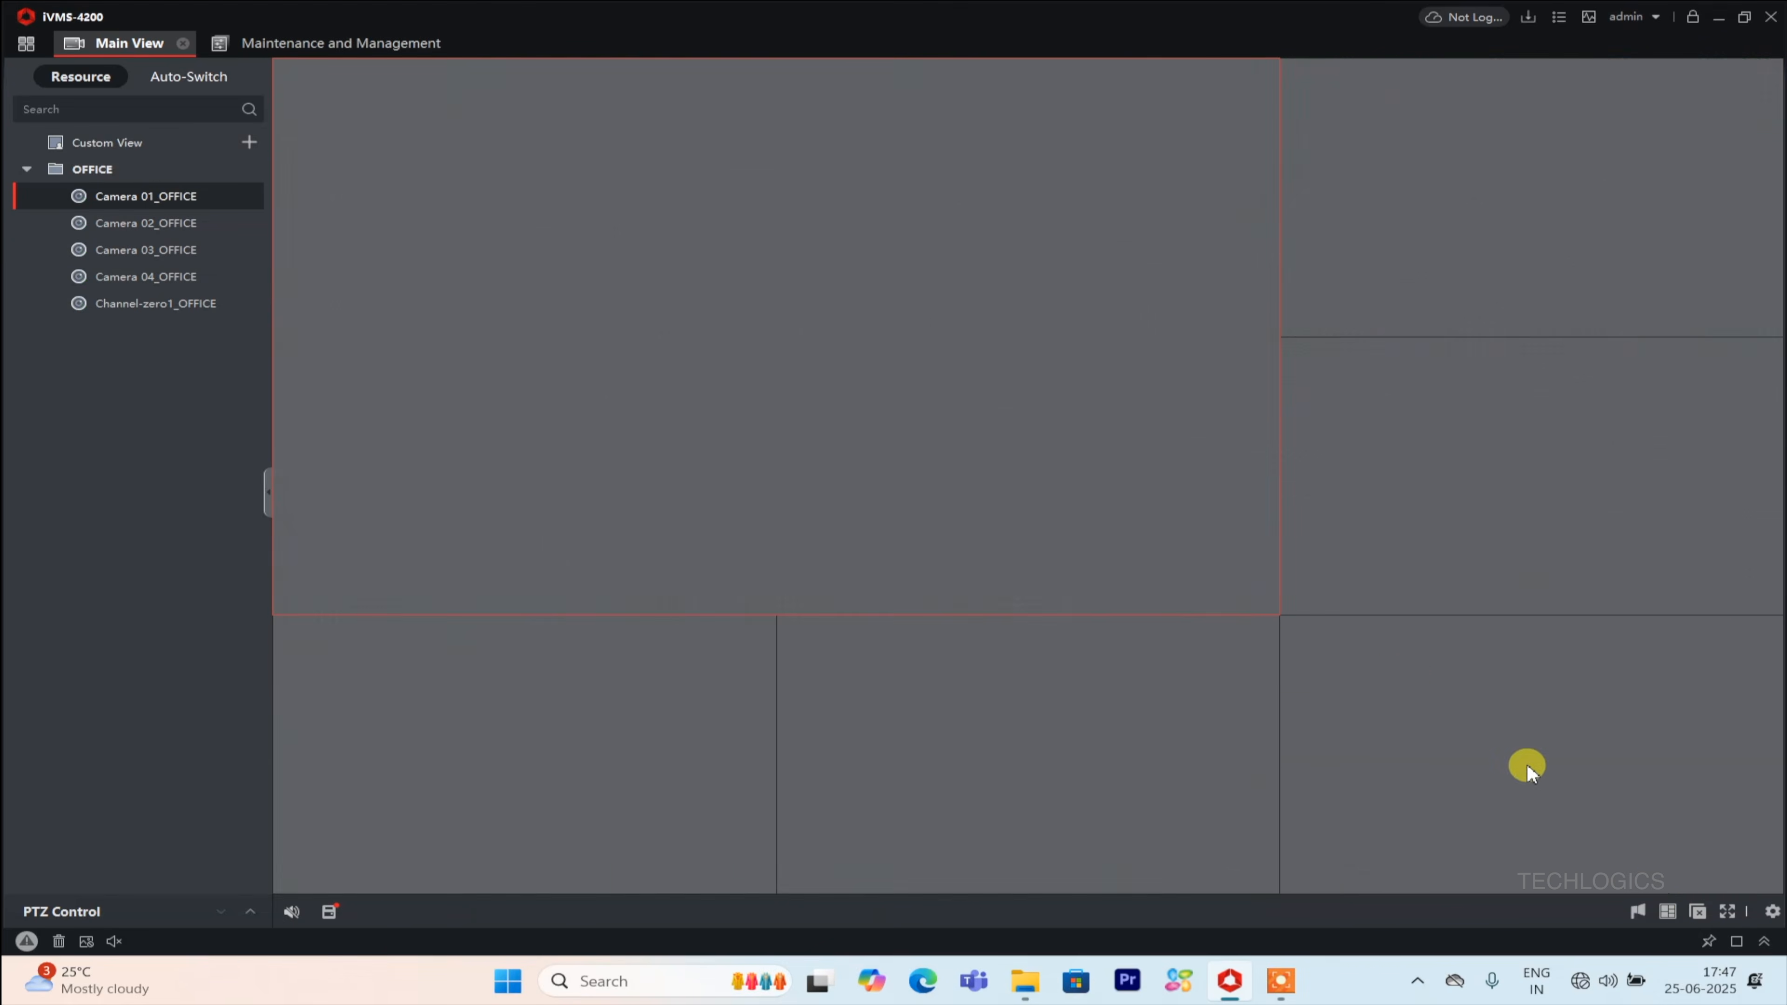
Open Remote Playback for Camera 01, pick 19 June 2025 and scrub the timeline to about 12:19.
left_click(26, 43)
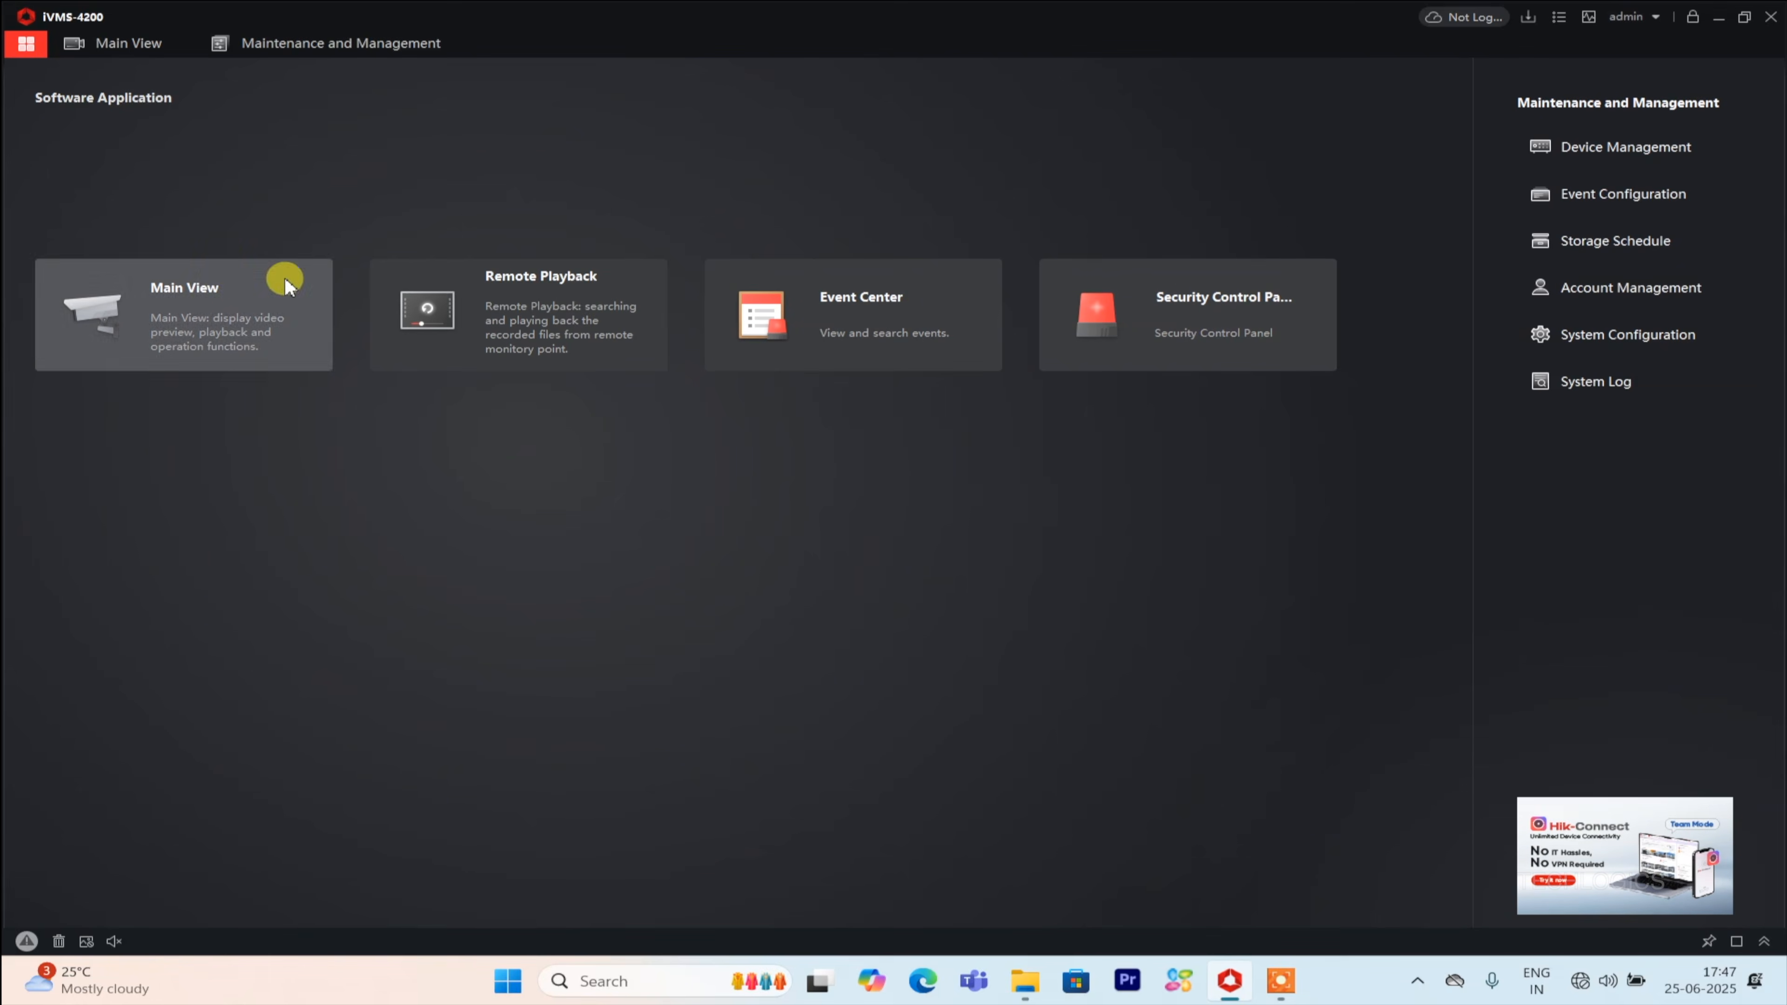
left_click(563, 315)
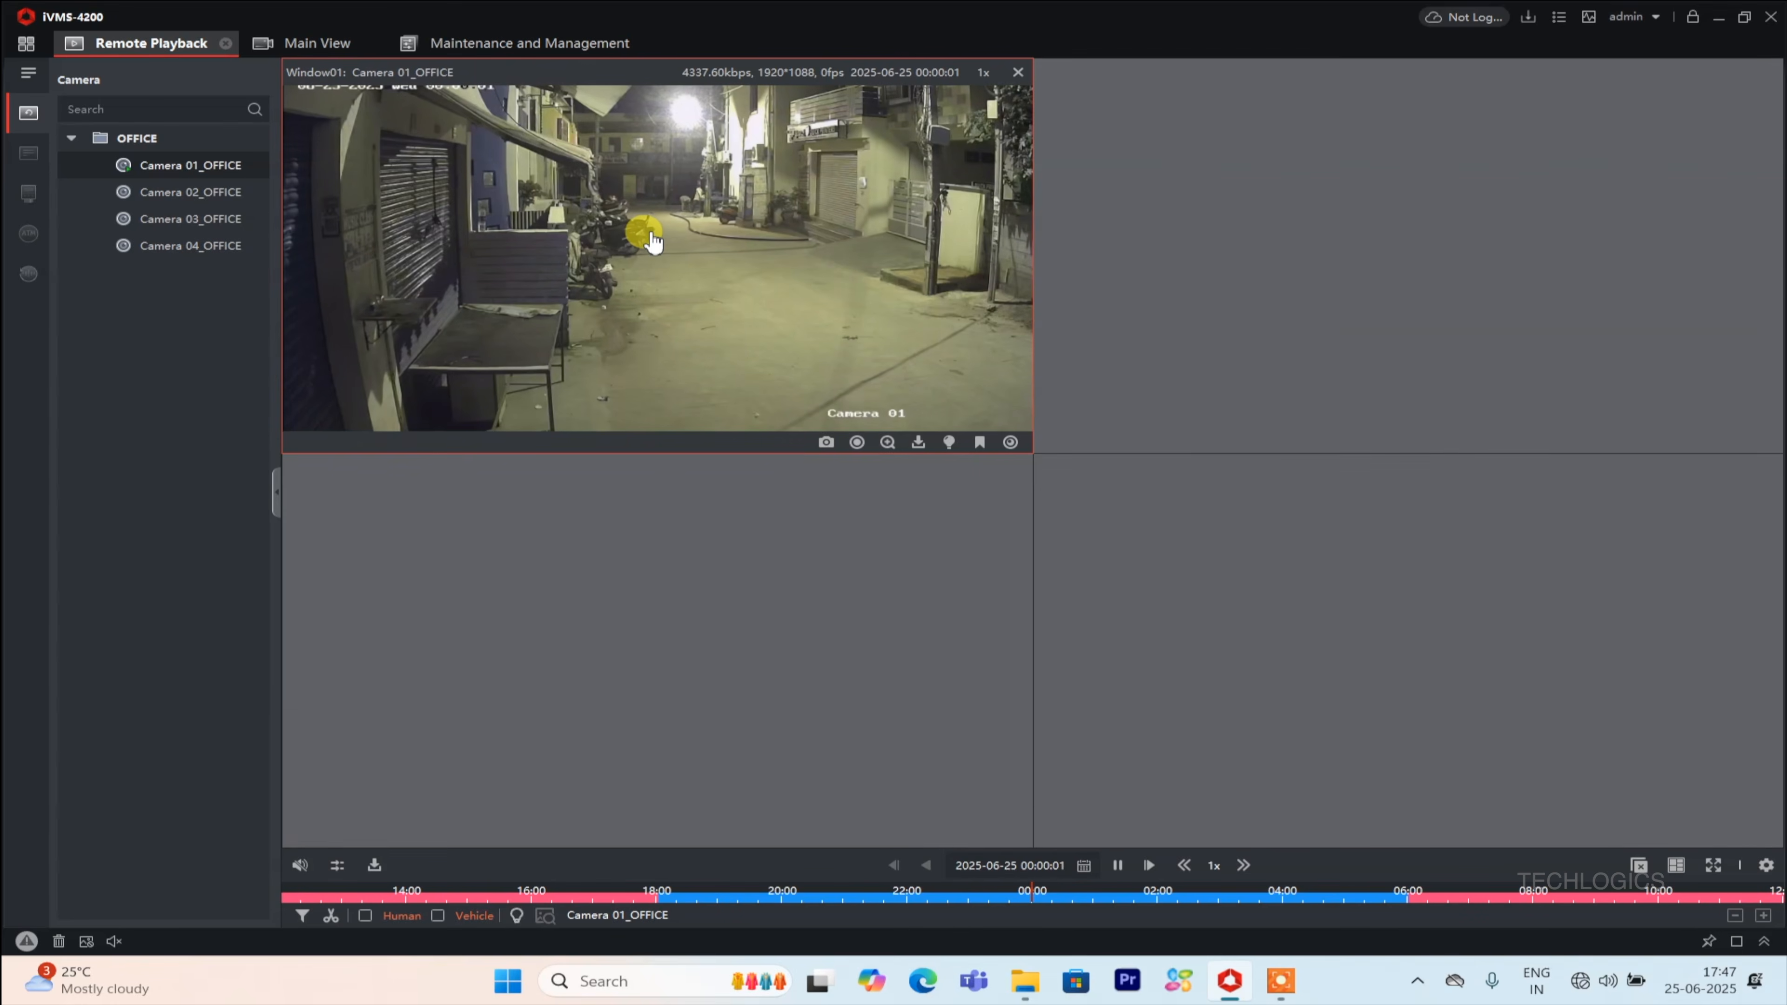
double_click(653, 242)
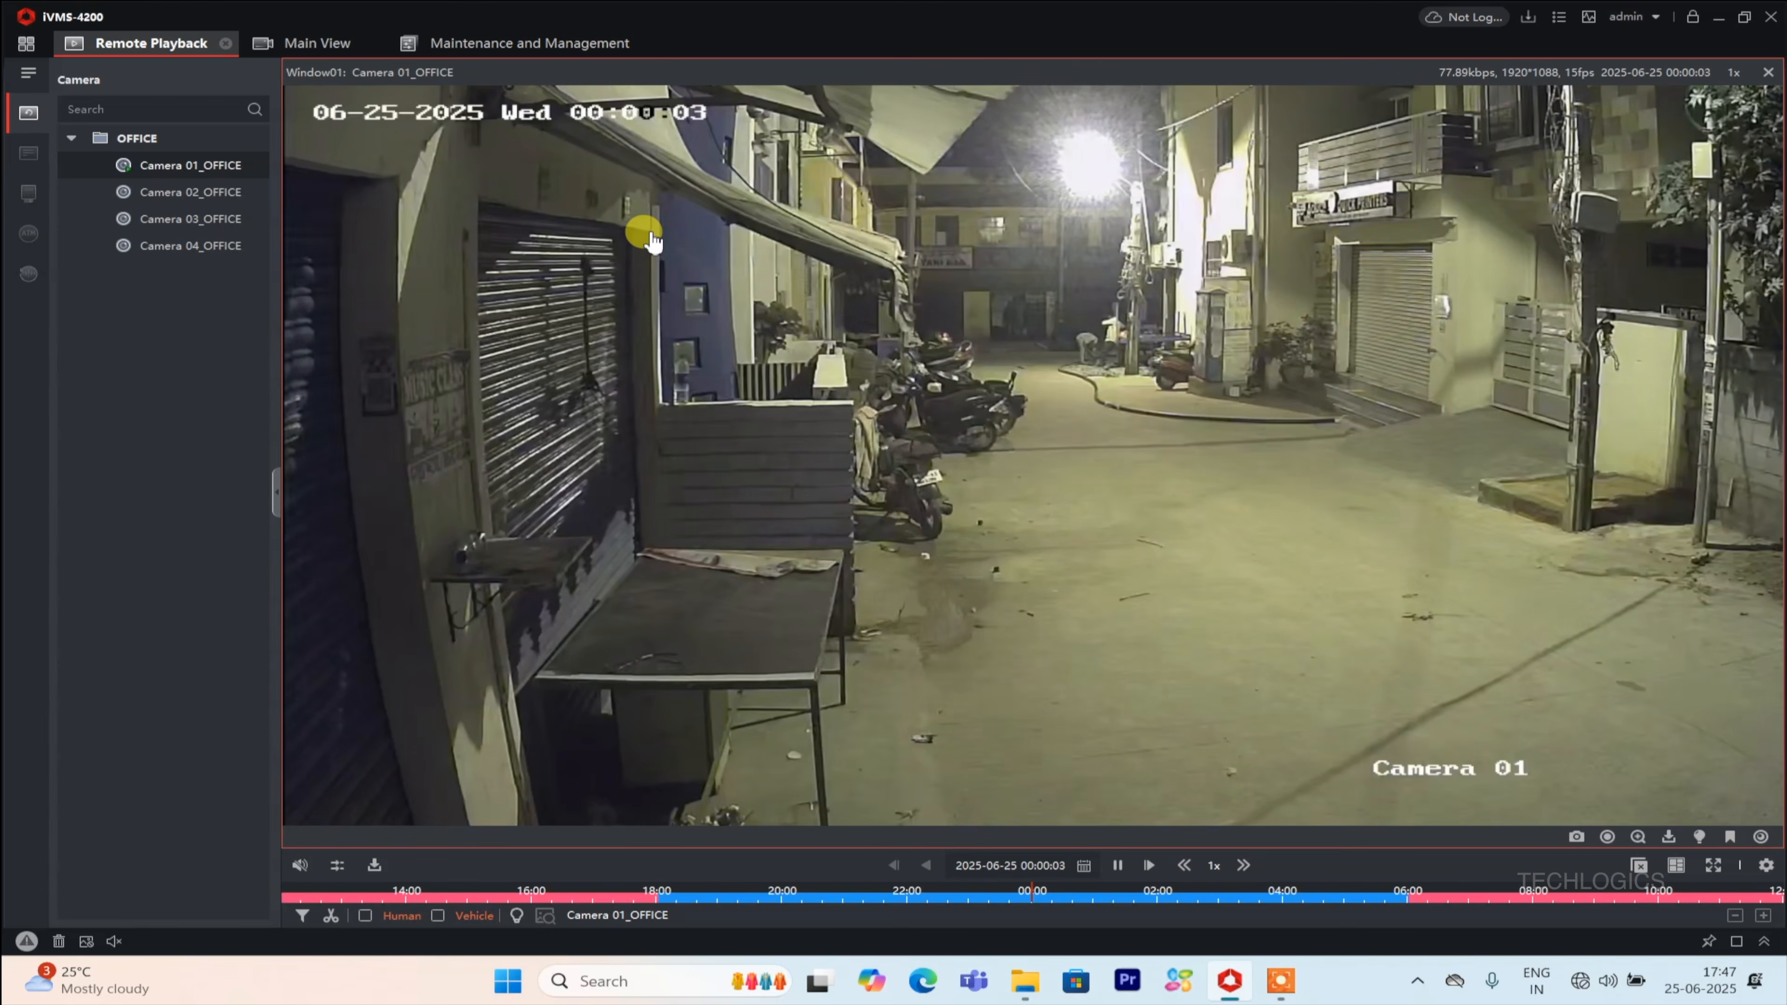
left_click(1083, 865)
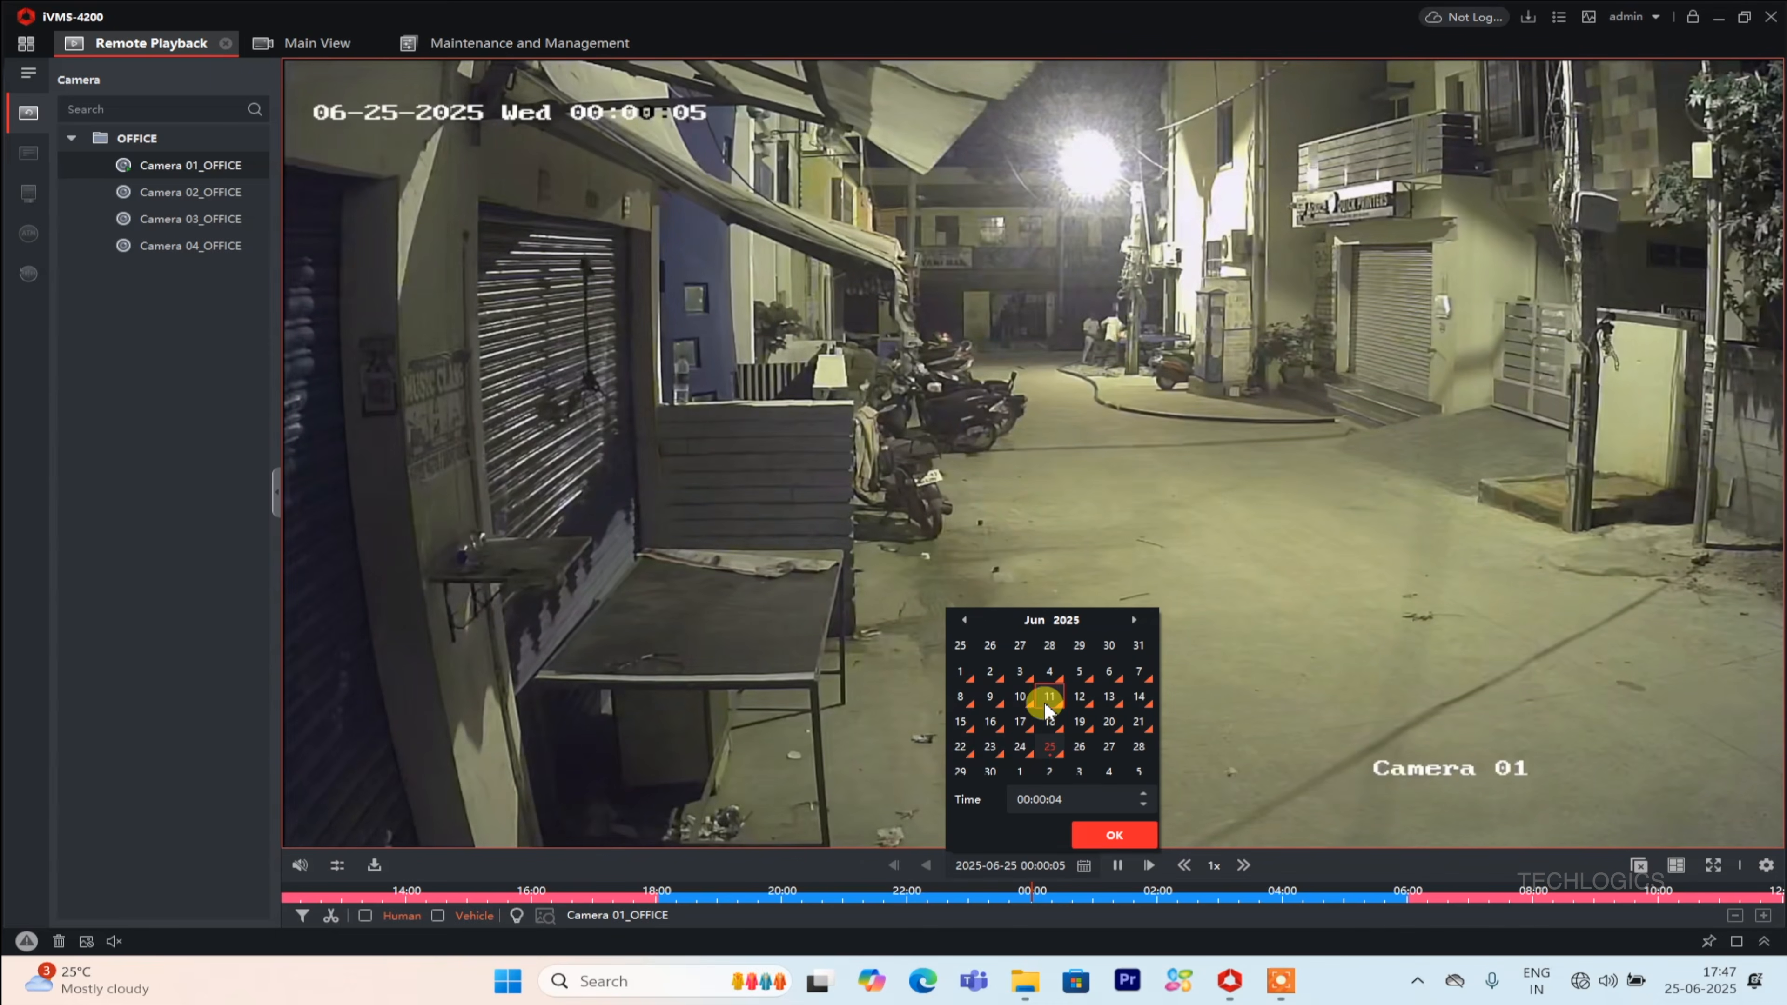
left_click(1080, 718)
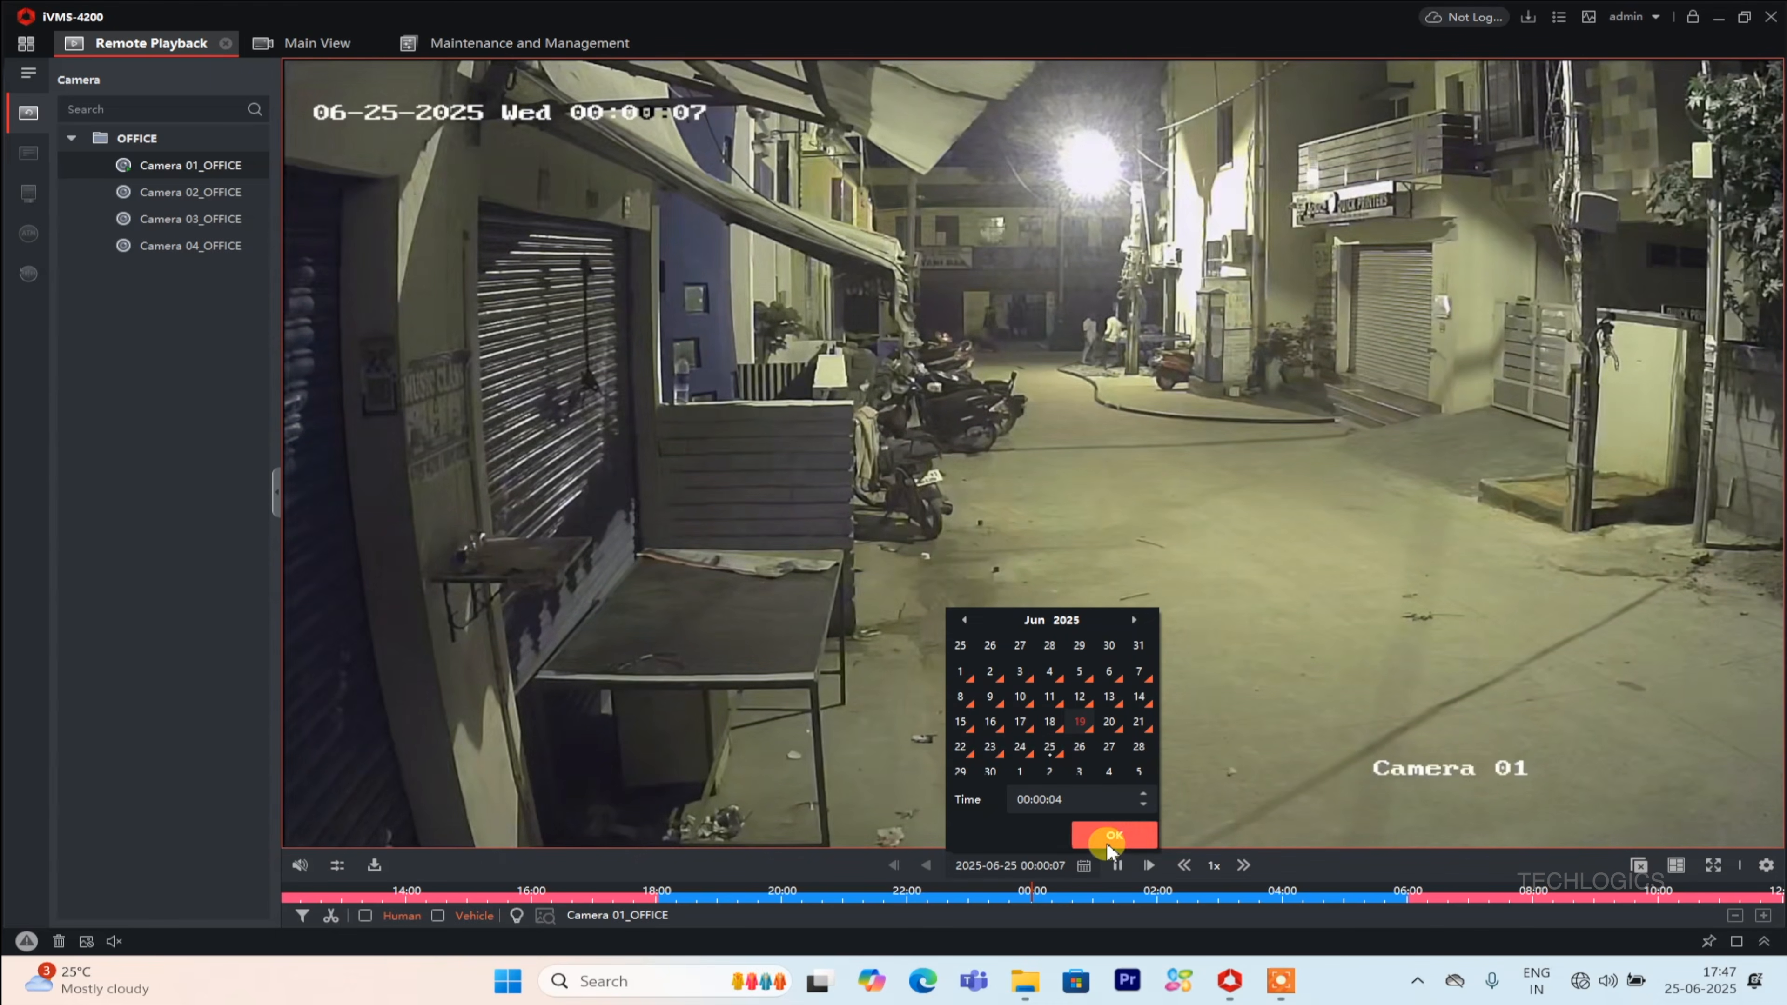
left_click(1110, 838)
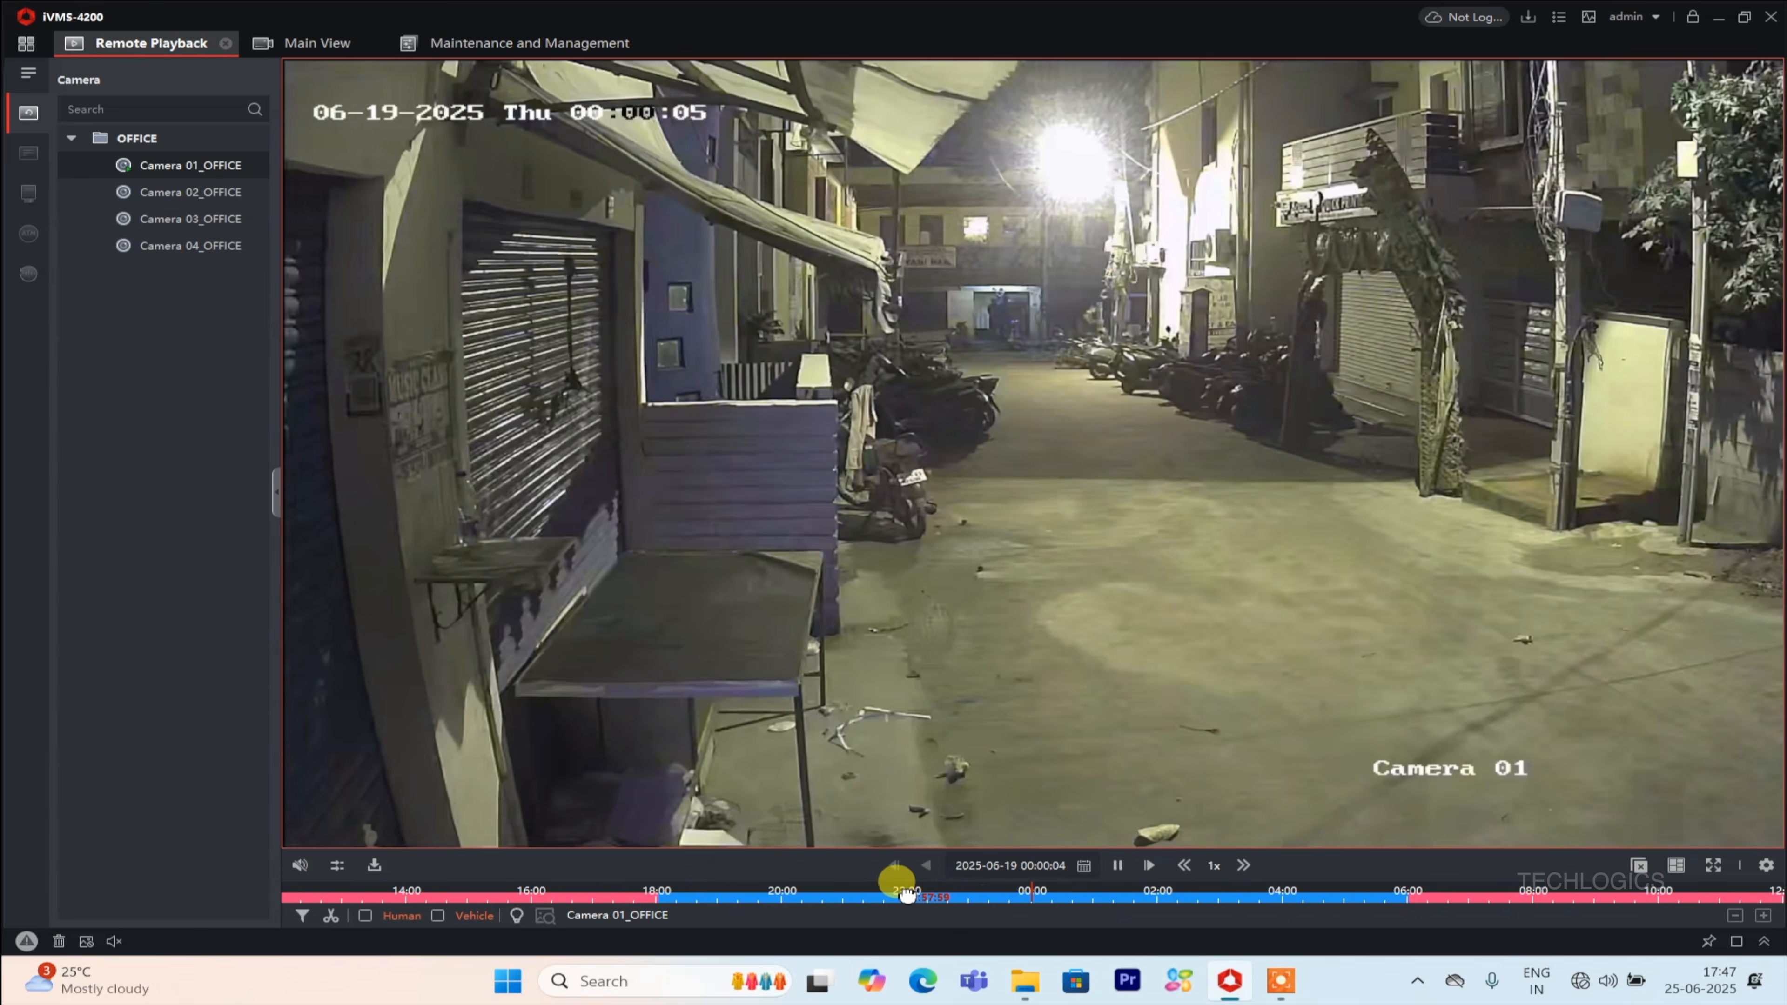
left_click_drag(902, 892, 454, 891)
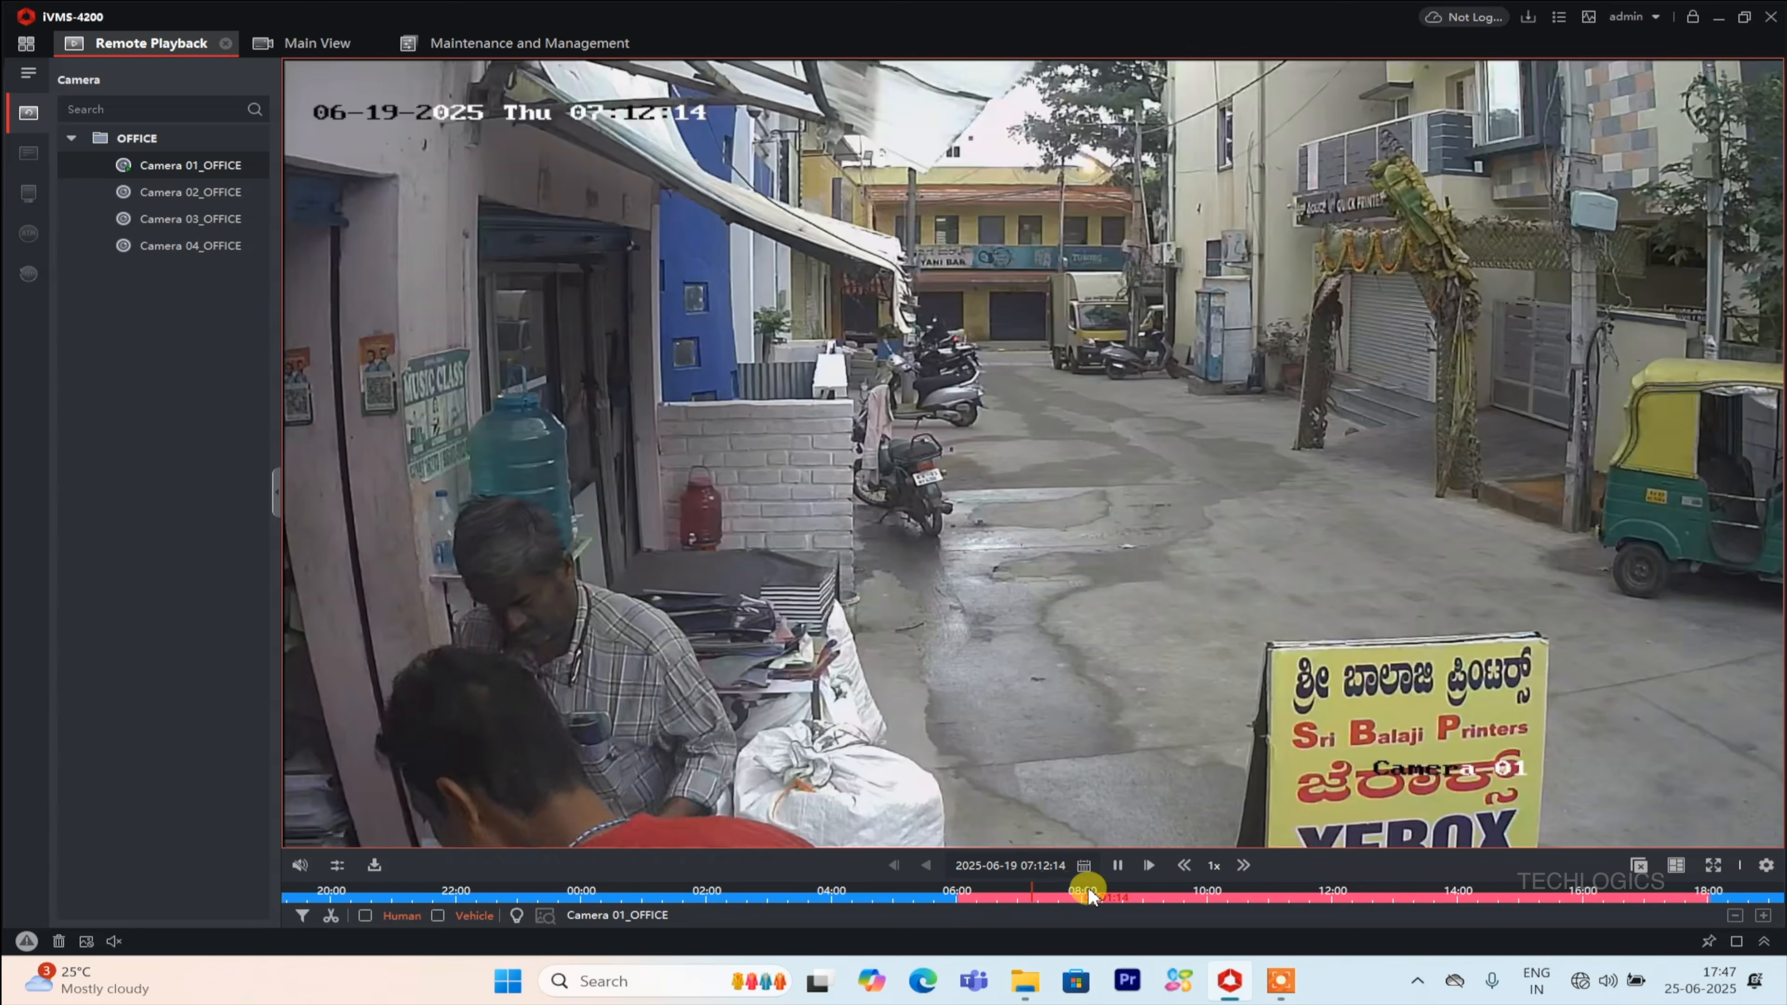
left_click_drag(1146, 892, 818, 888)
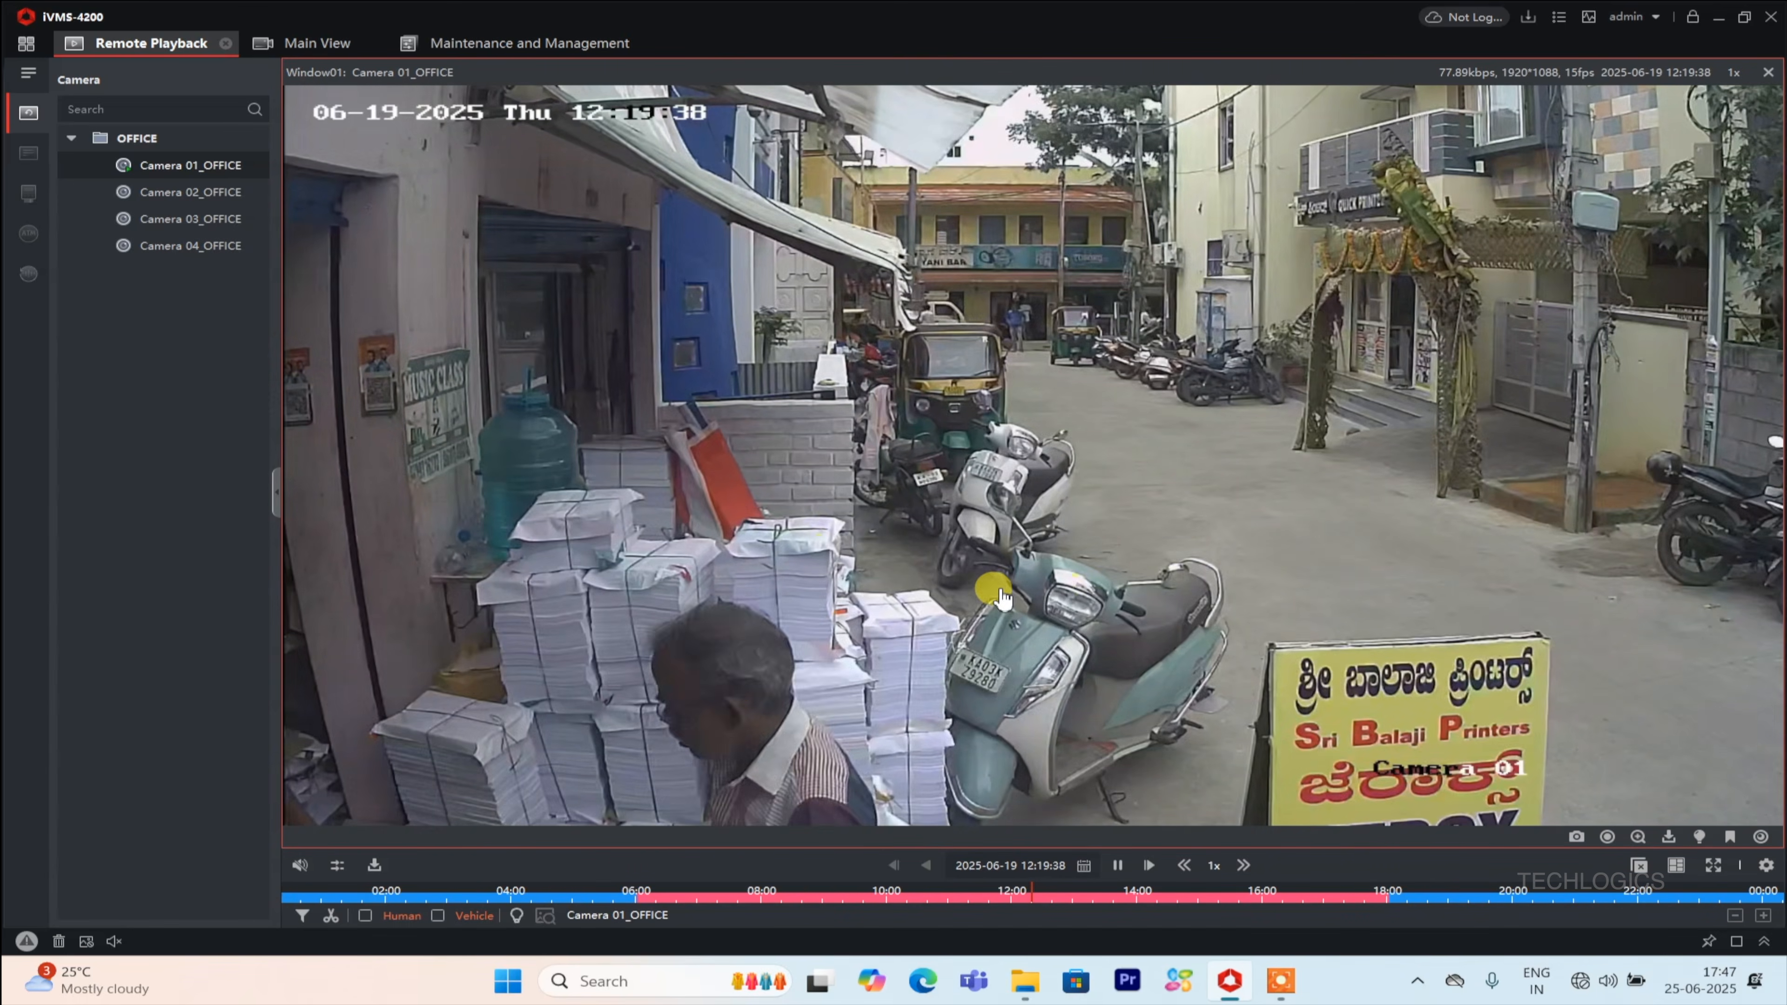
Stop the Camera 01 playback.
left_click(1639, 865)
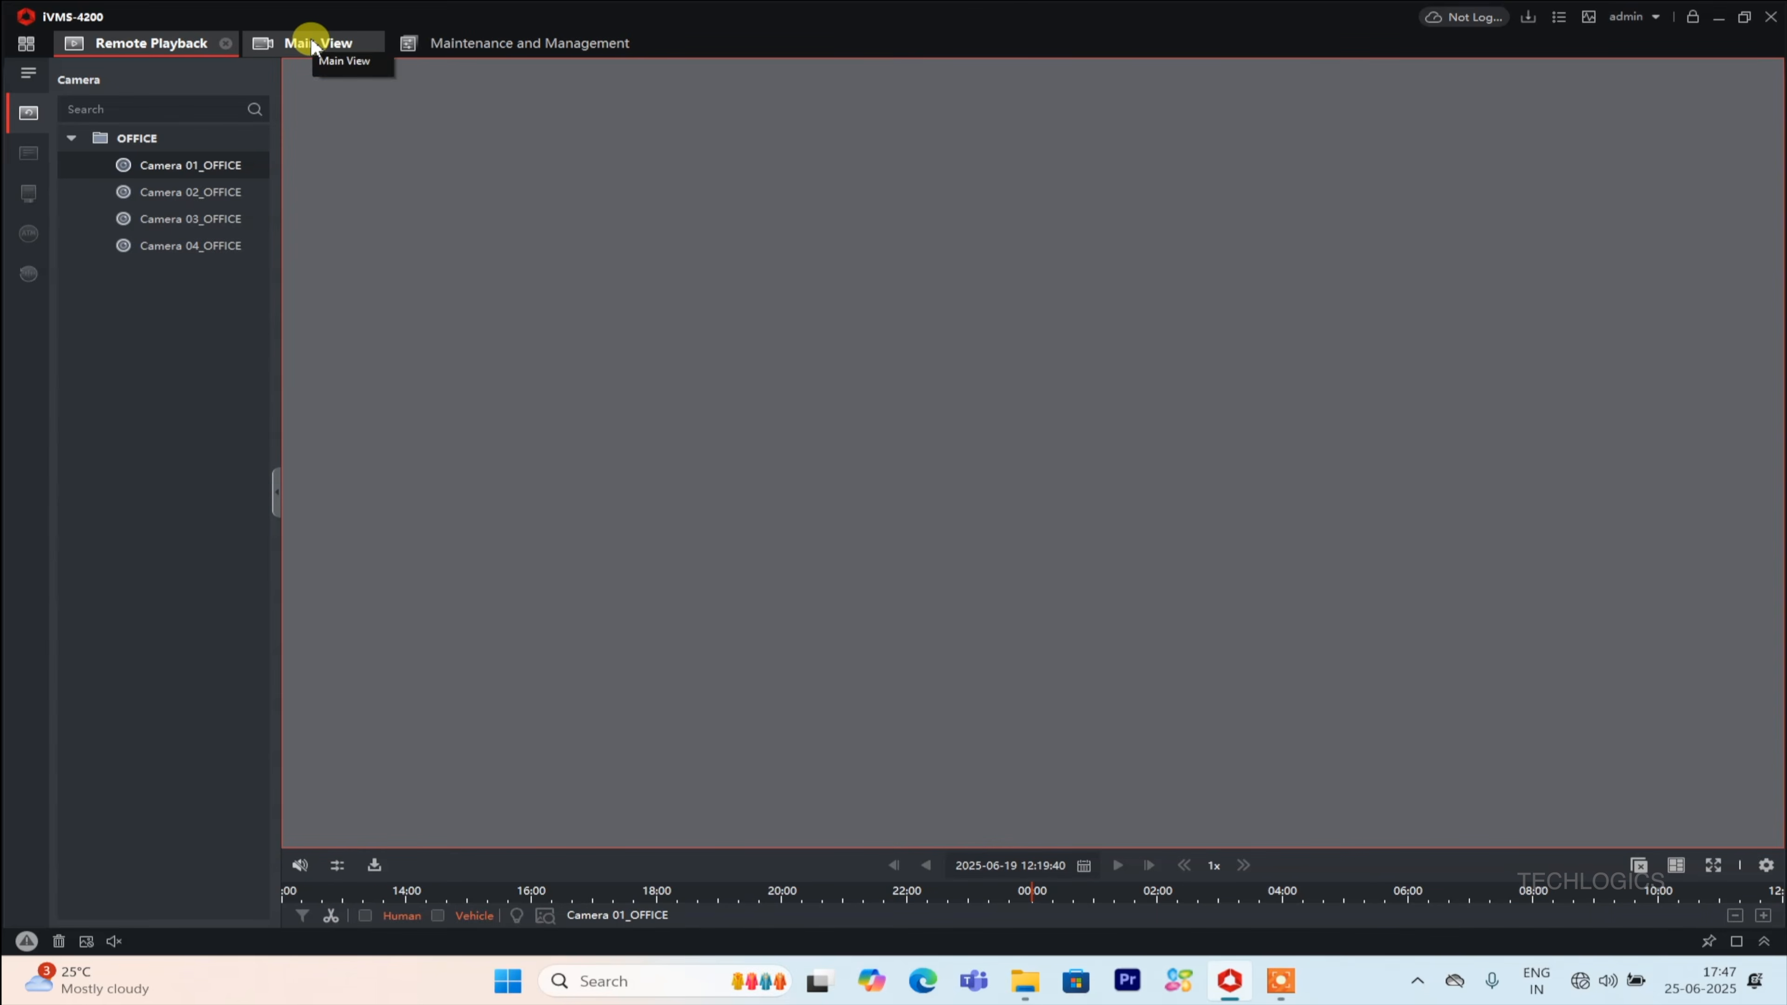
left_click(1082, 866)
left_click(738, 689)
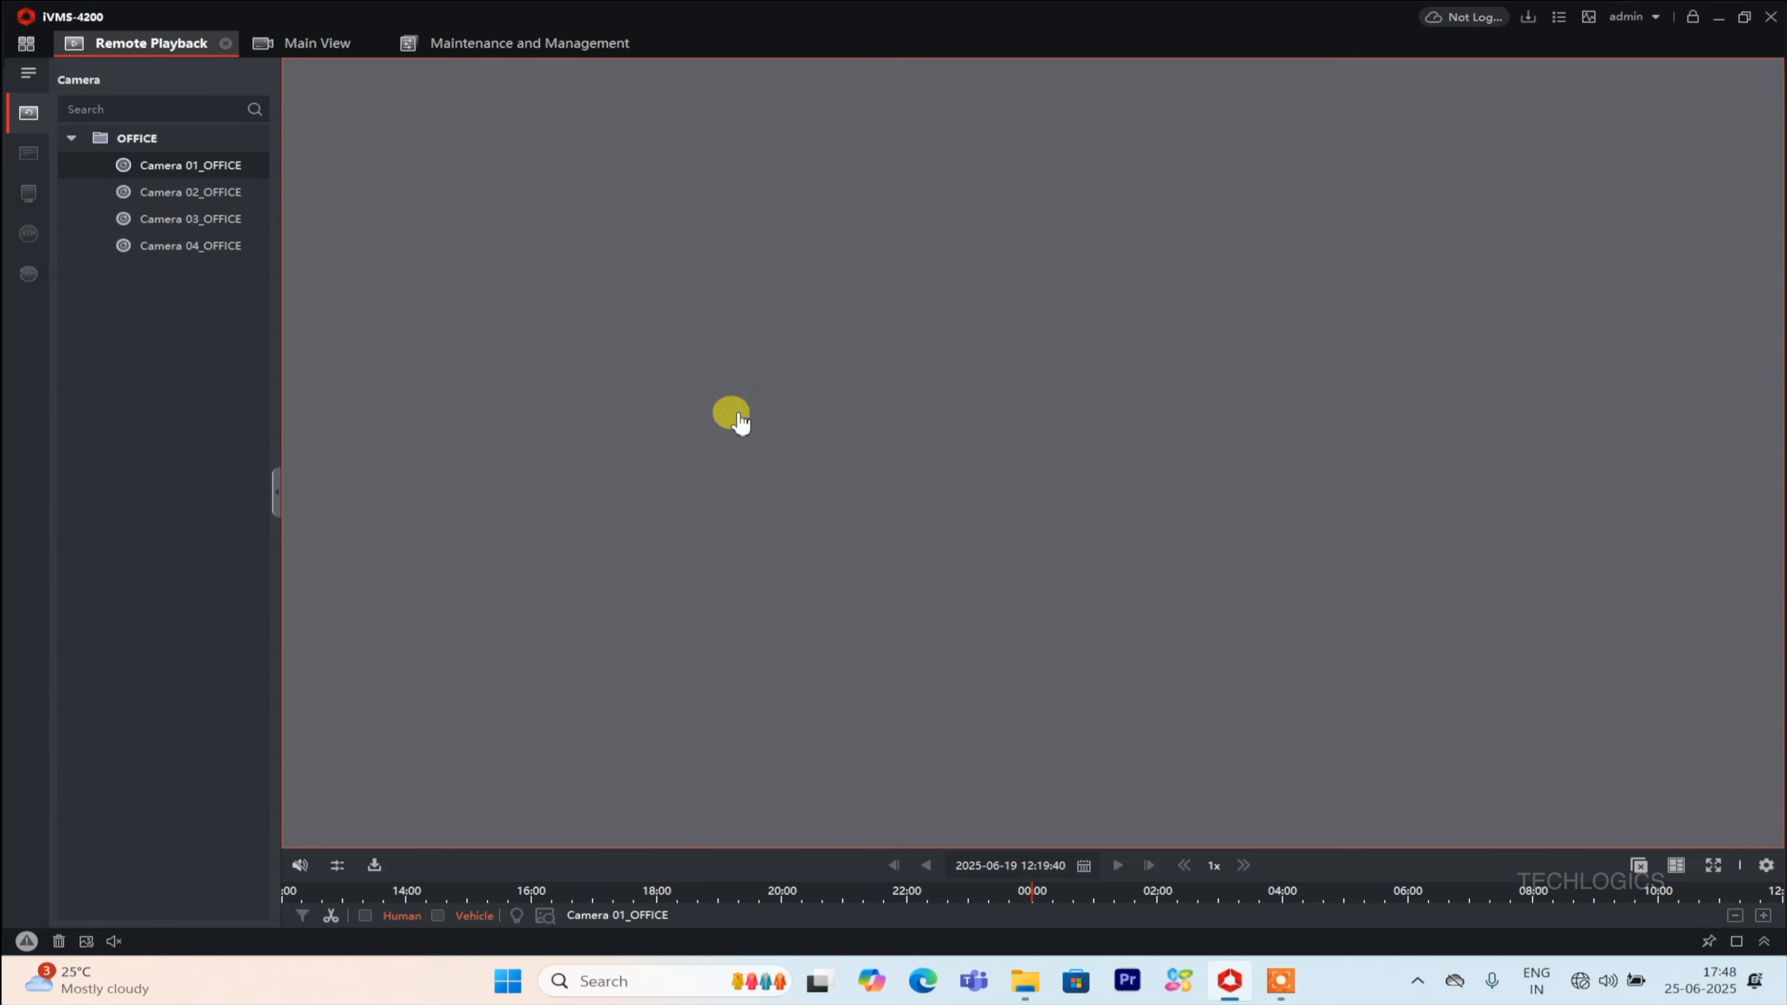
Return to Main View and play Camera 01, Camera 02 and Camera 03 individually.
left_click(282, 42)
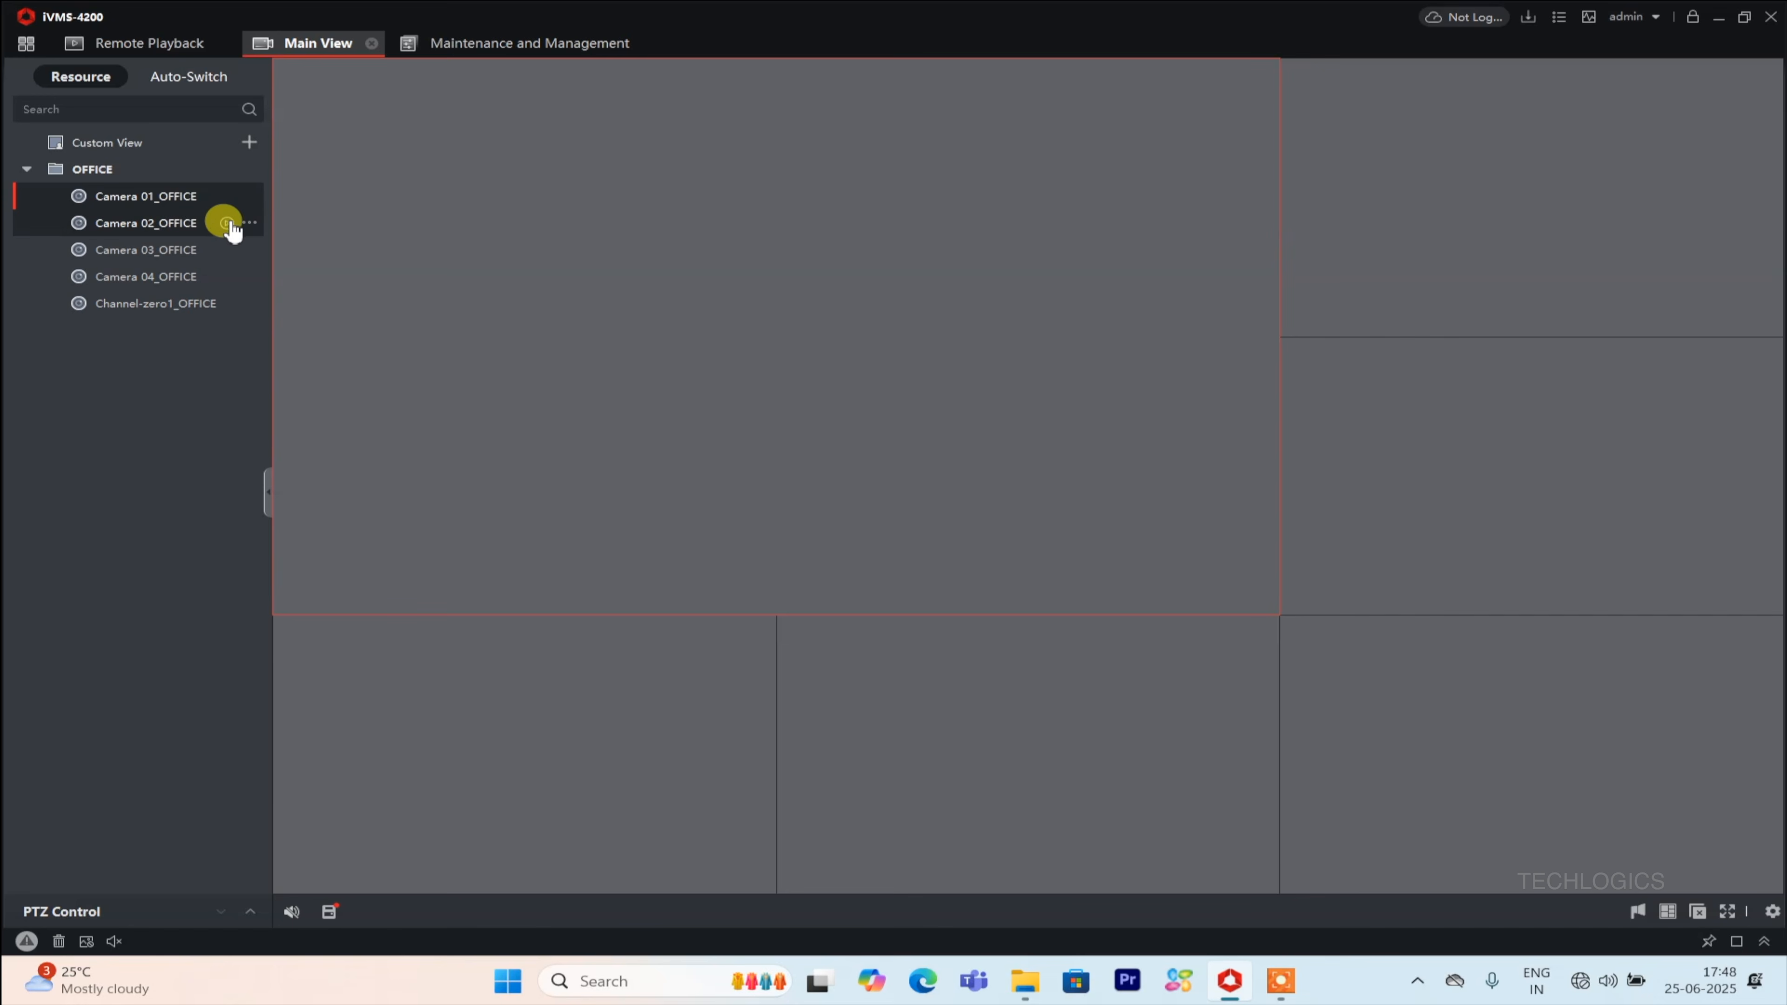
left_click(225, 196)
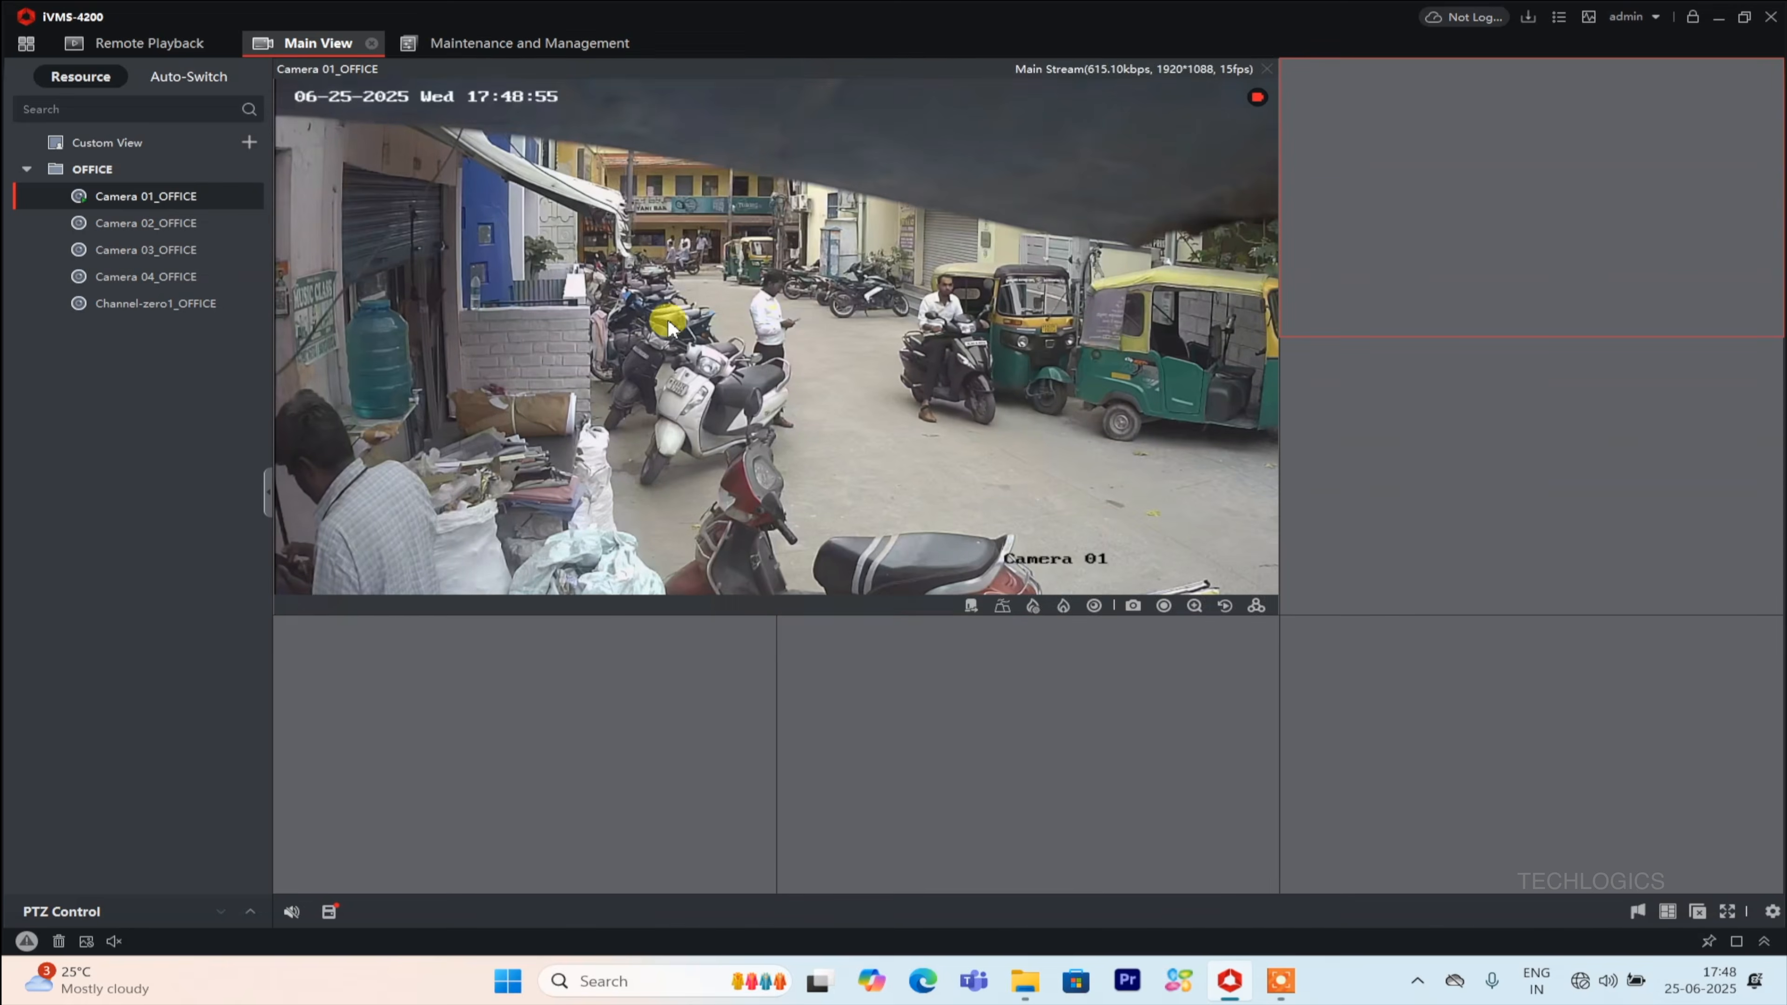
left_click(227, 224)
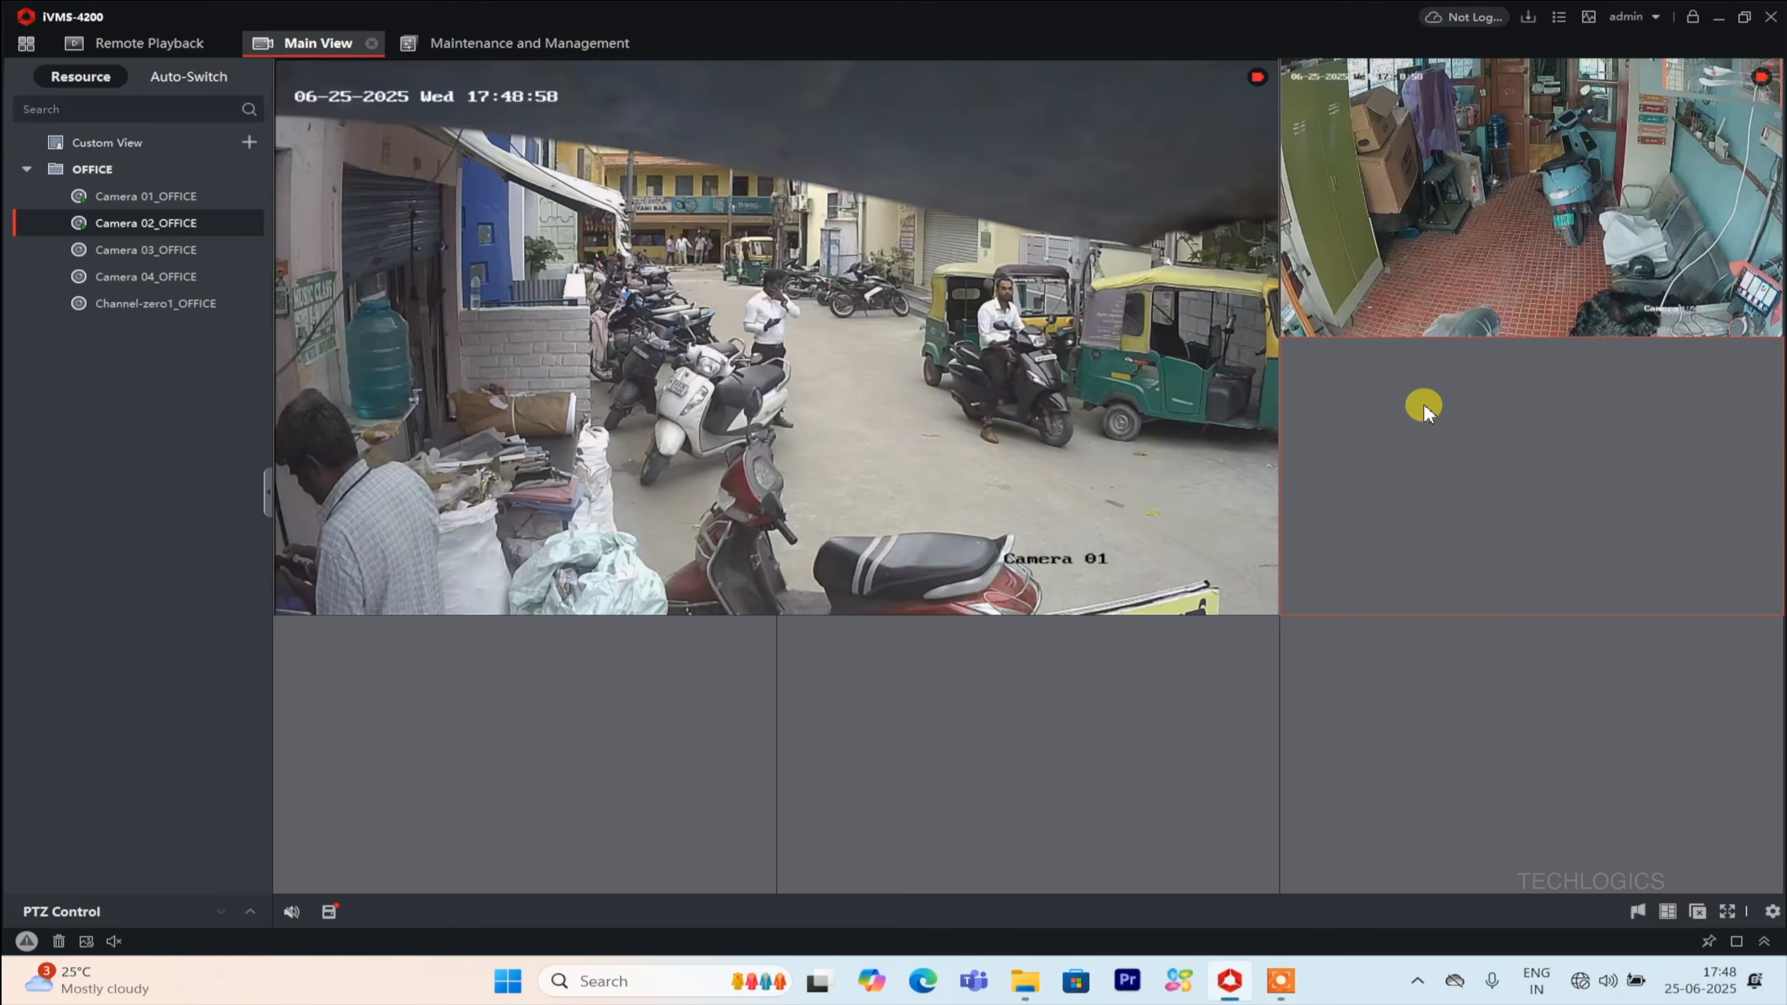
left_click(221, 250)
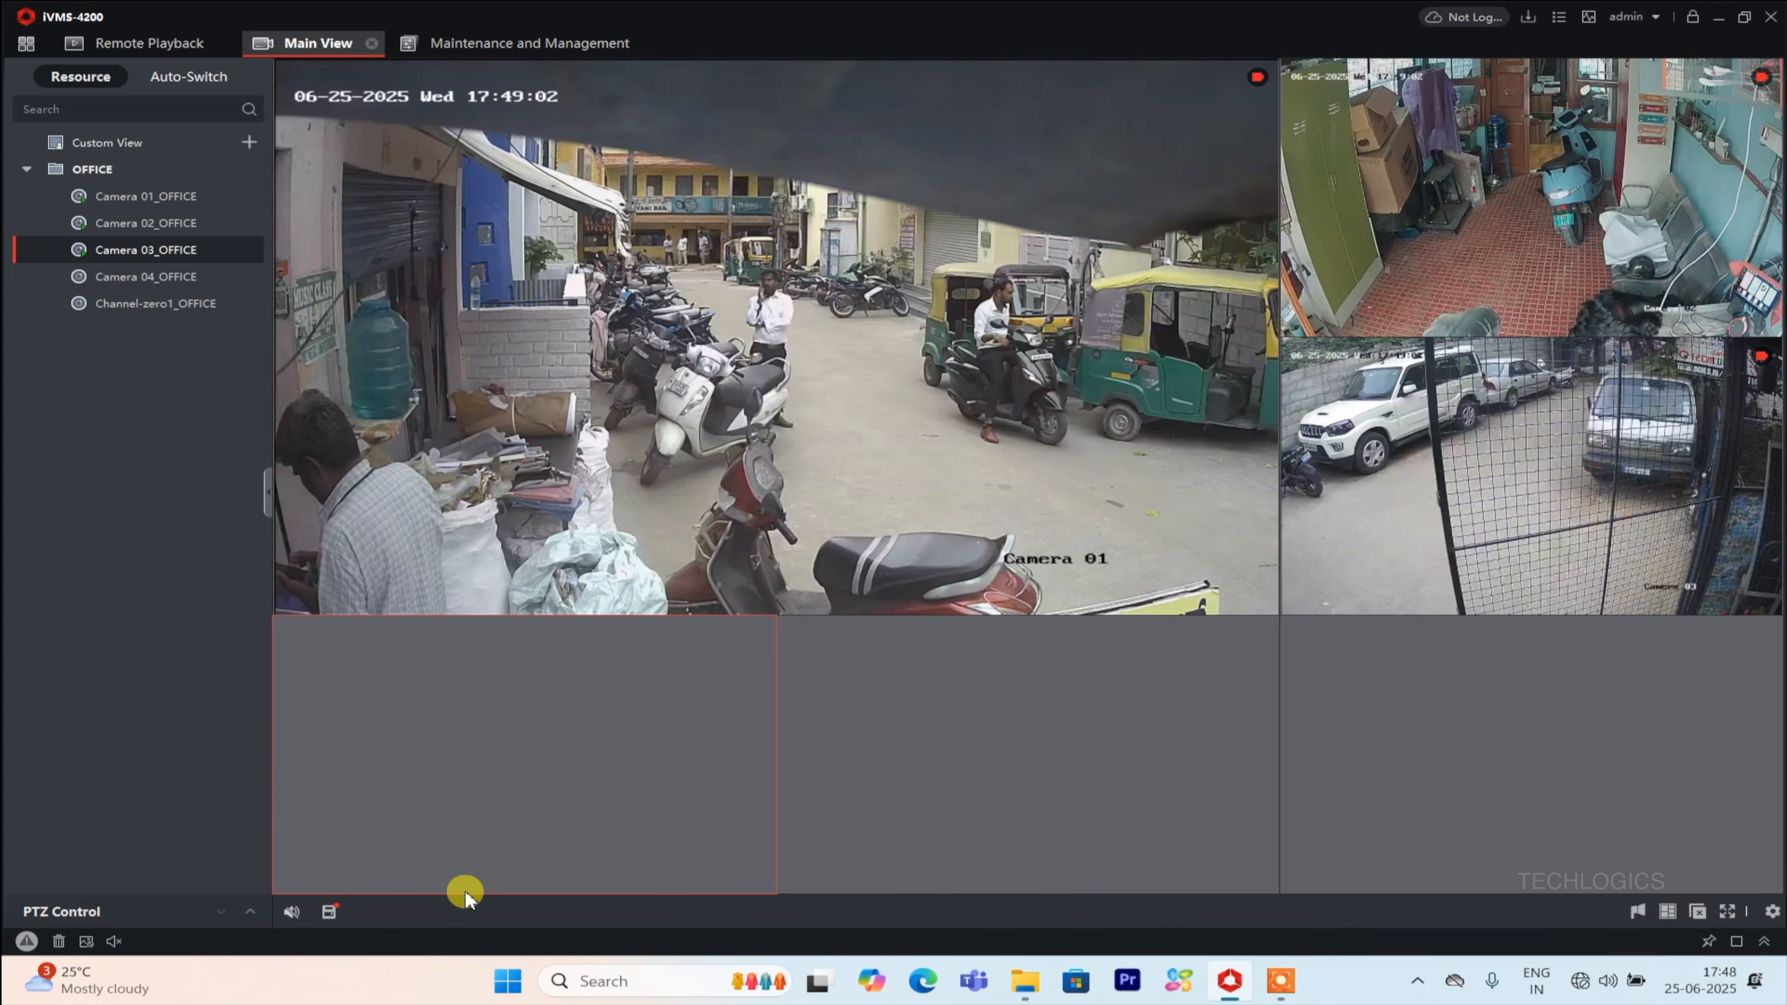
Stop all live view and exit the iVMS-4200 client.
left_click(1695, 910)
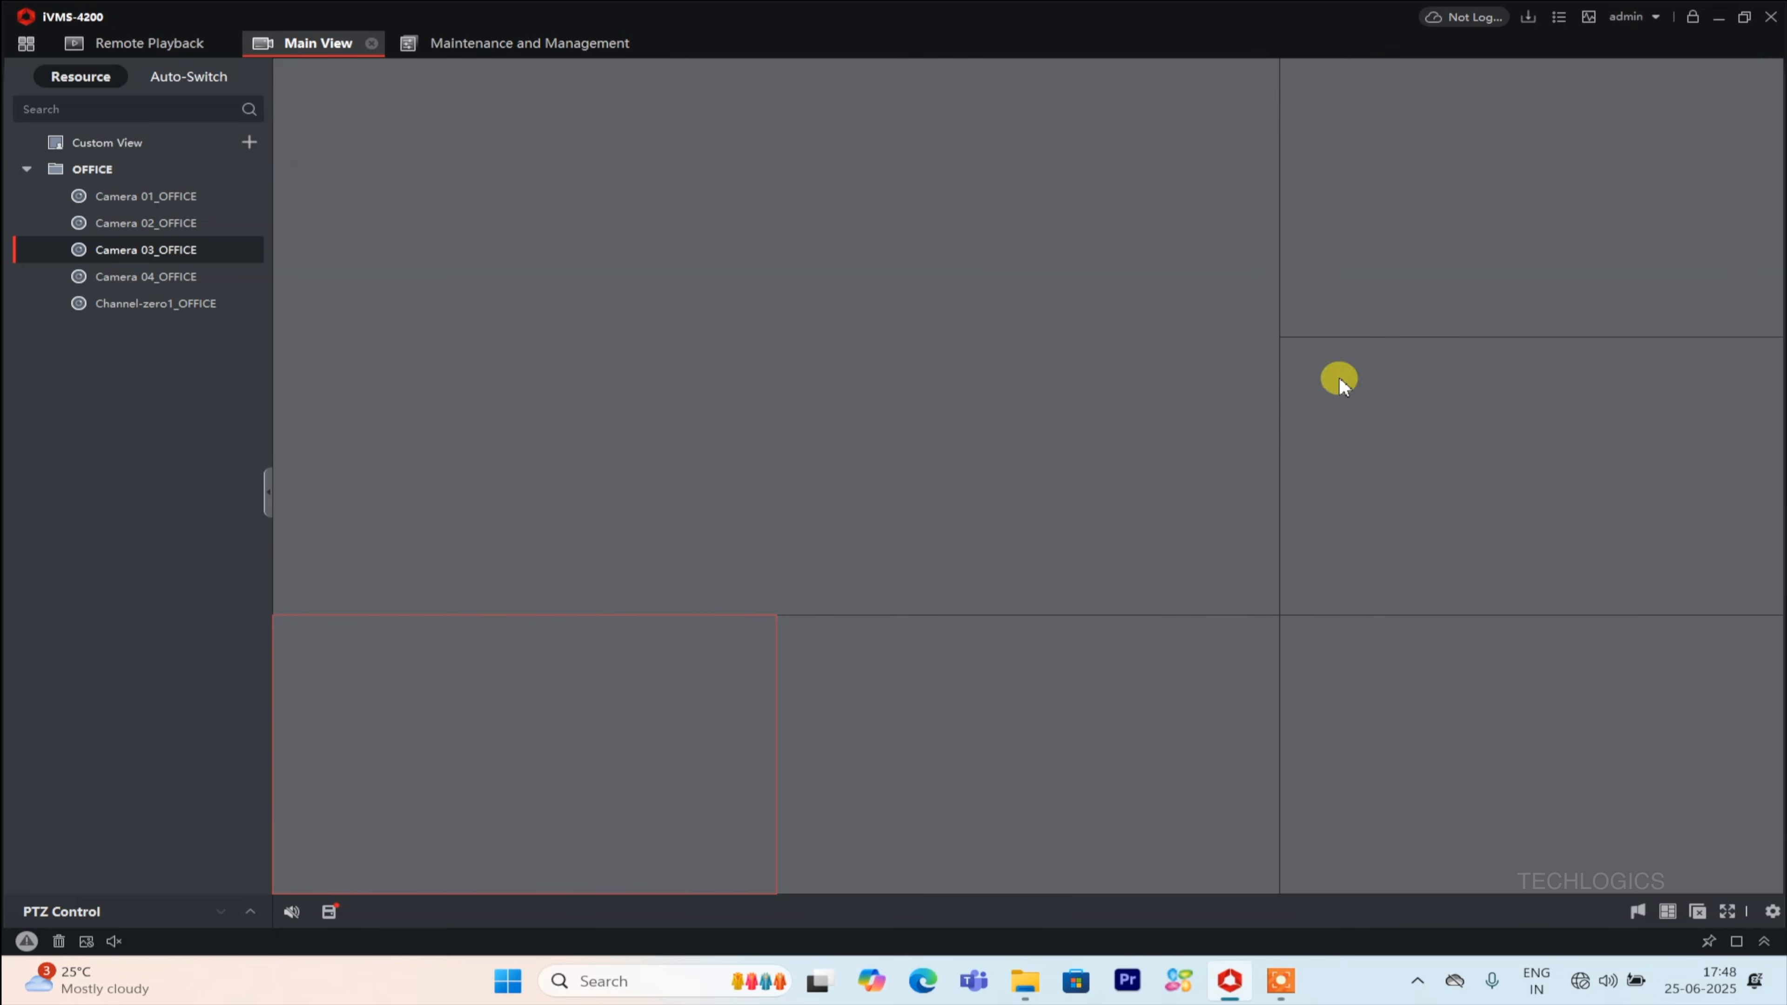
left_click(1771, 16)
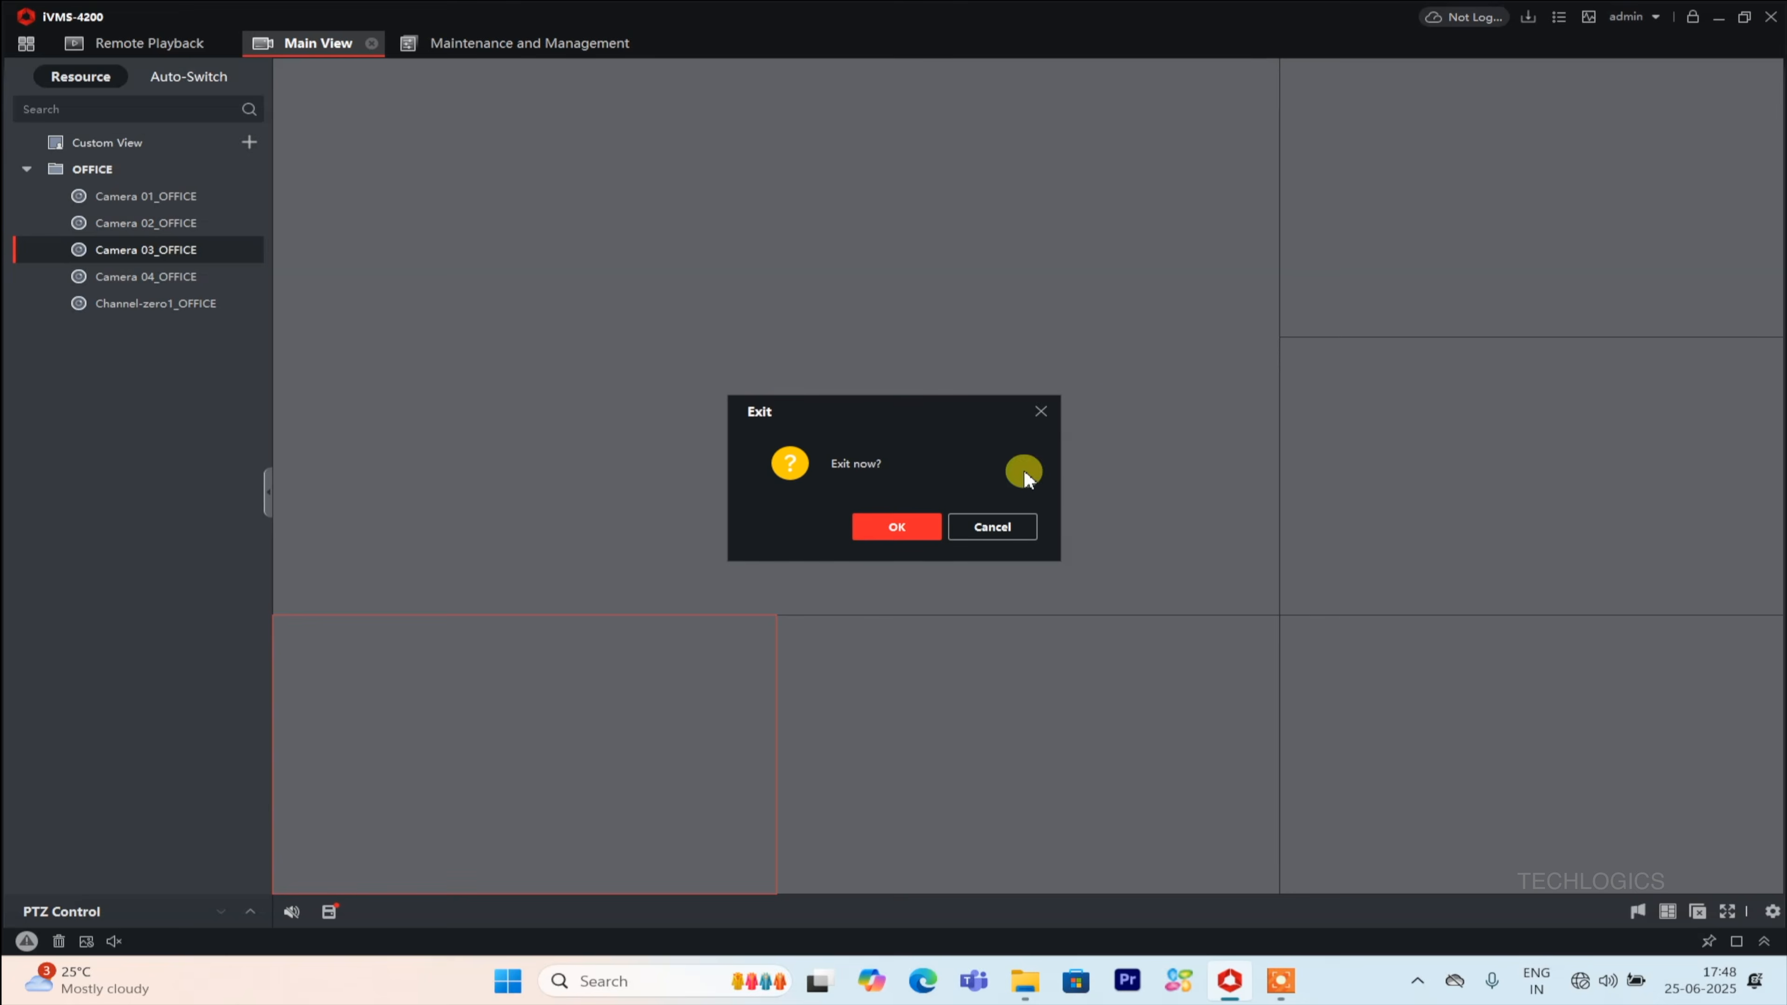
left_click(908, 535)
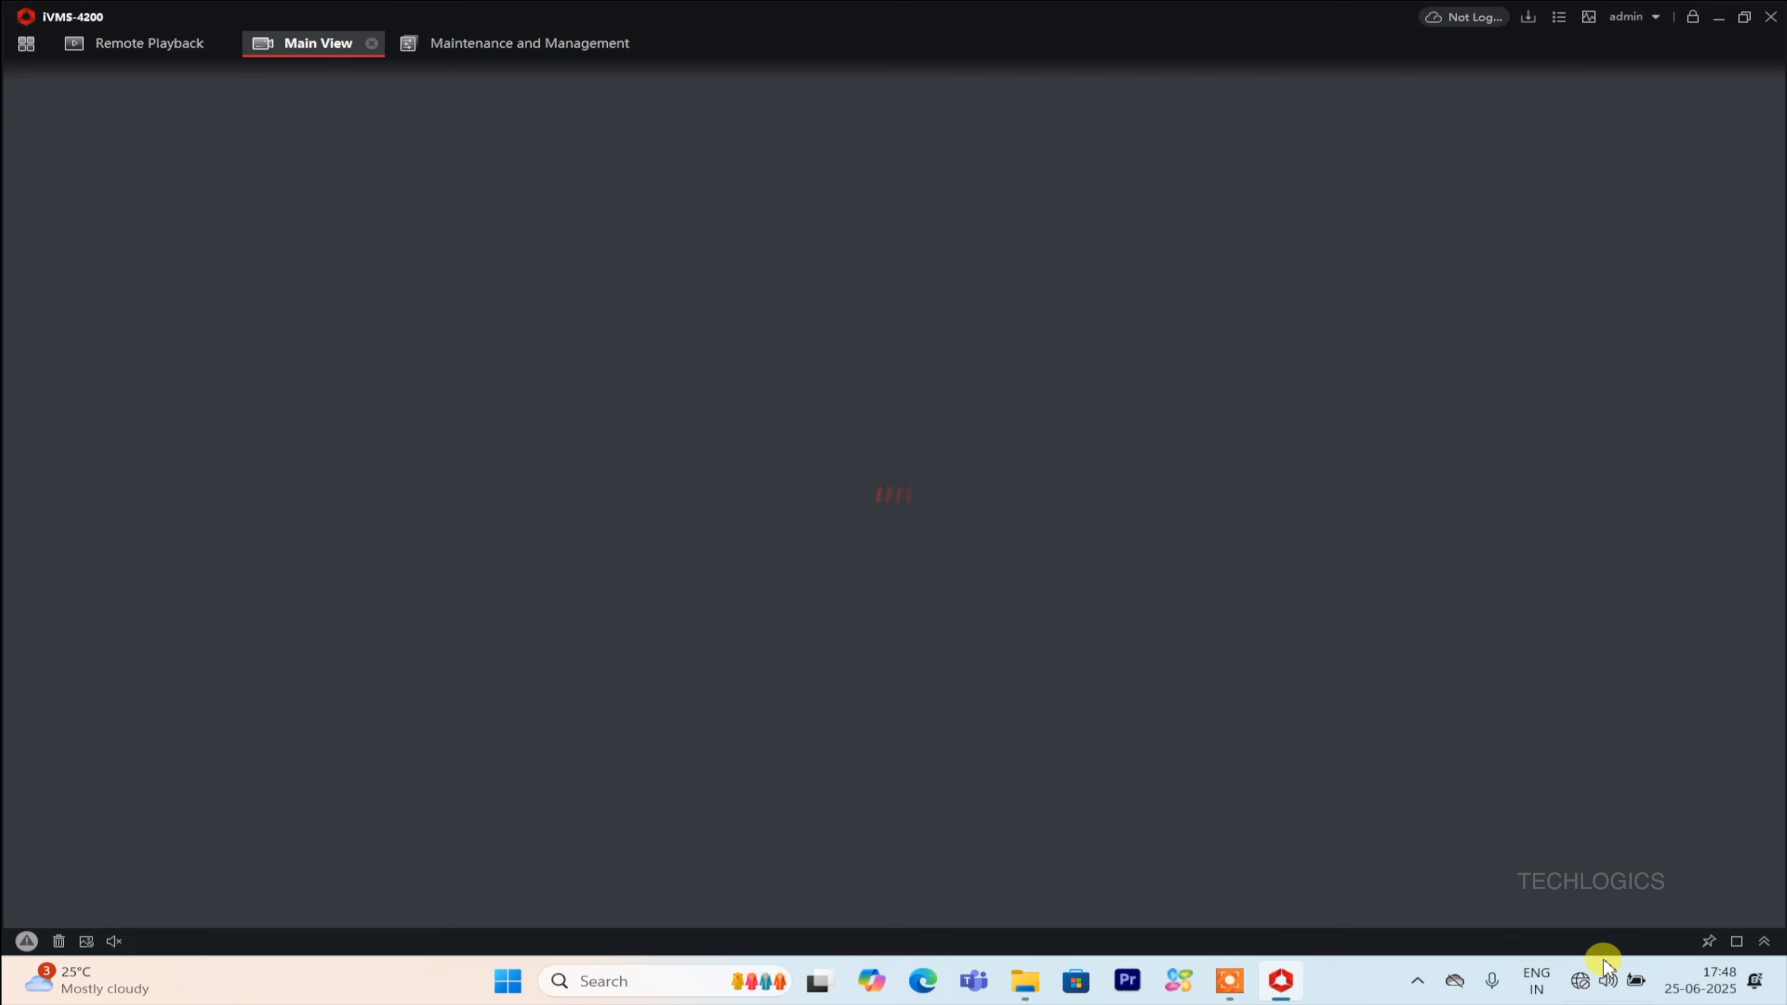
Open the Ethernet adapter's properties in Windows network settings and review its IP assignment, then close Settings.
left_click(1582, 992)
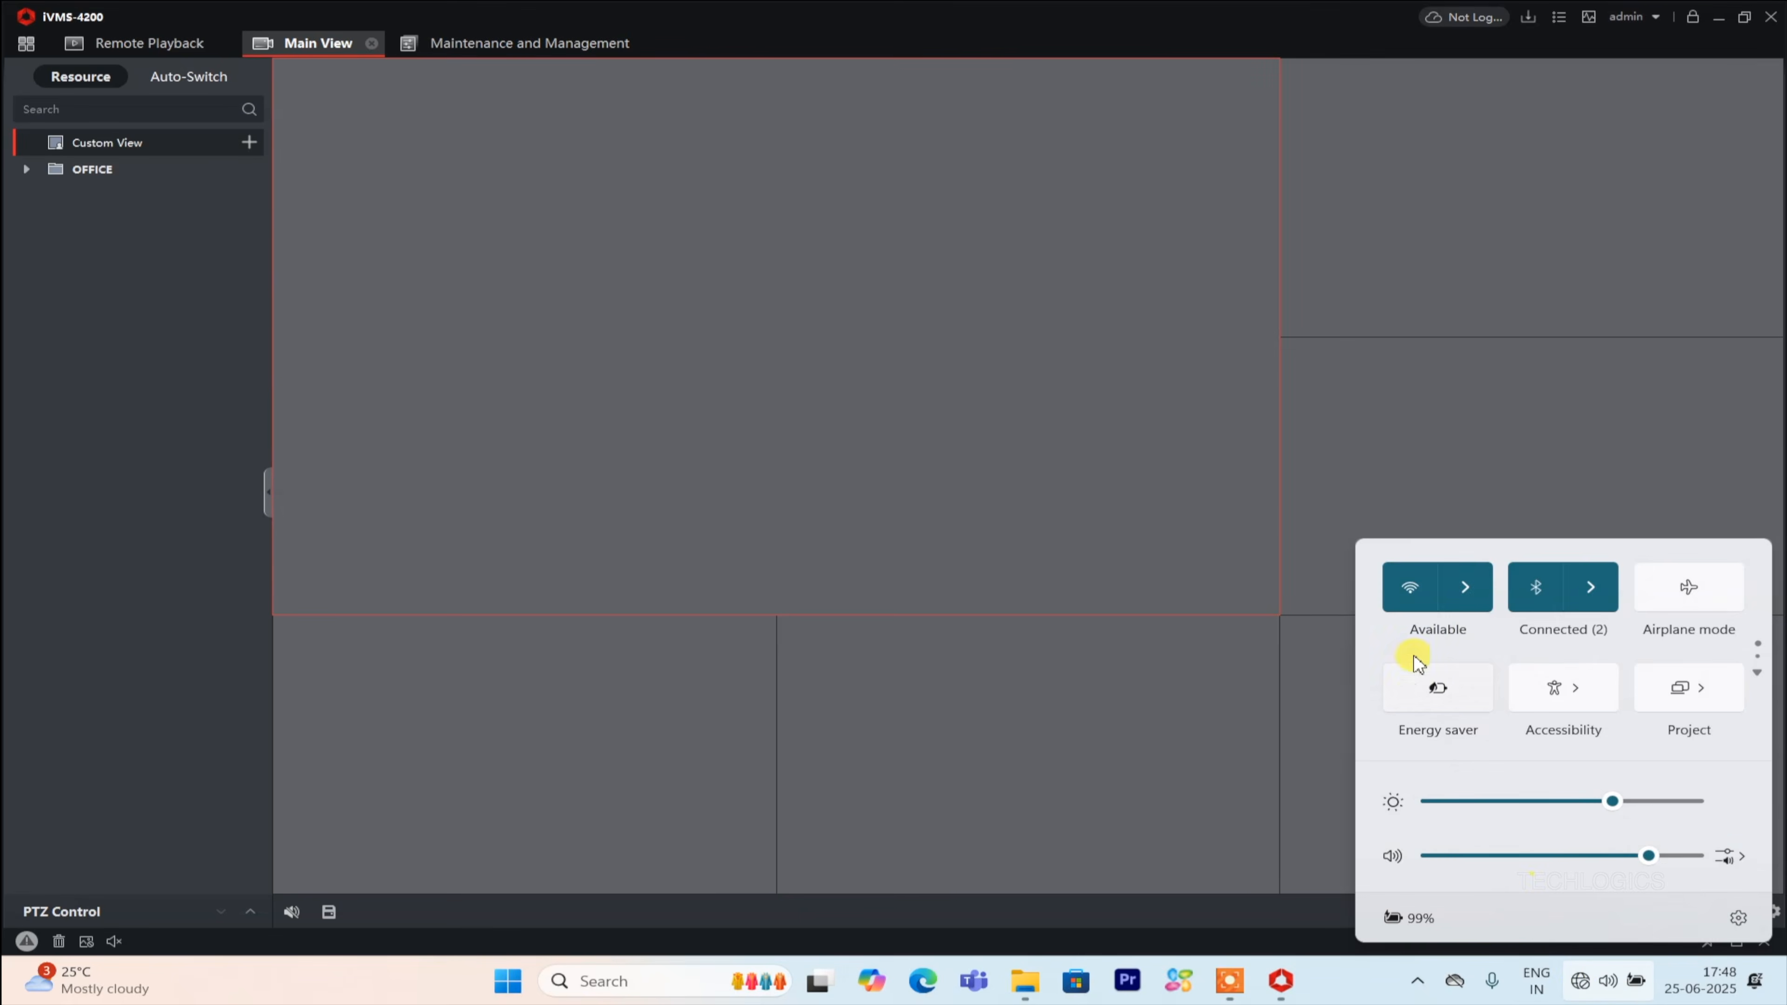
right_click(1580, 985)
left_click(1579, 921)
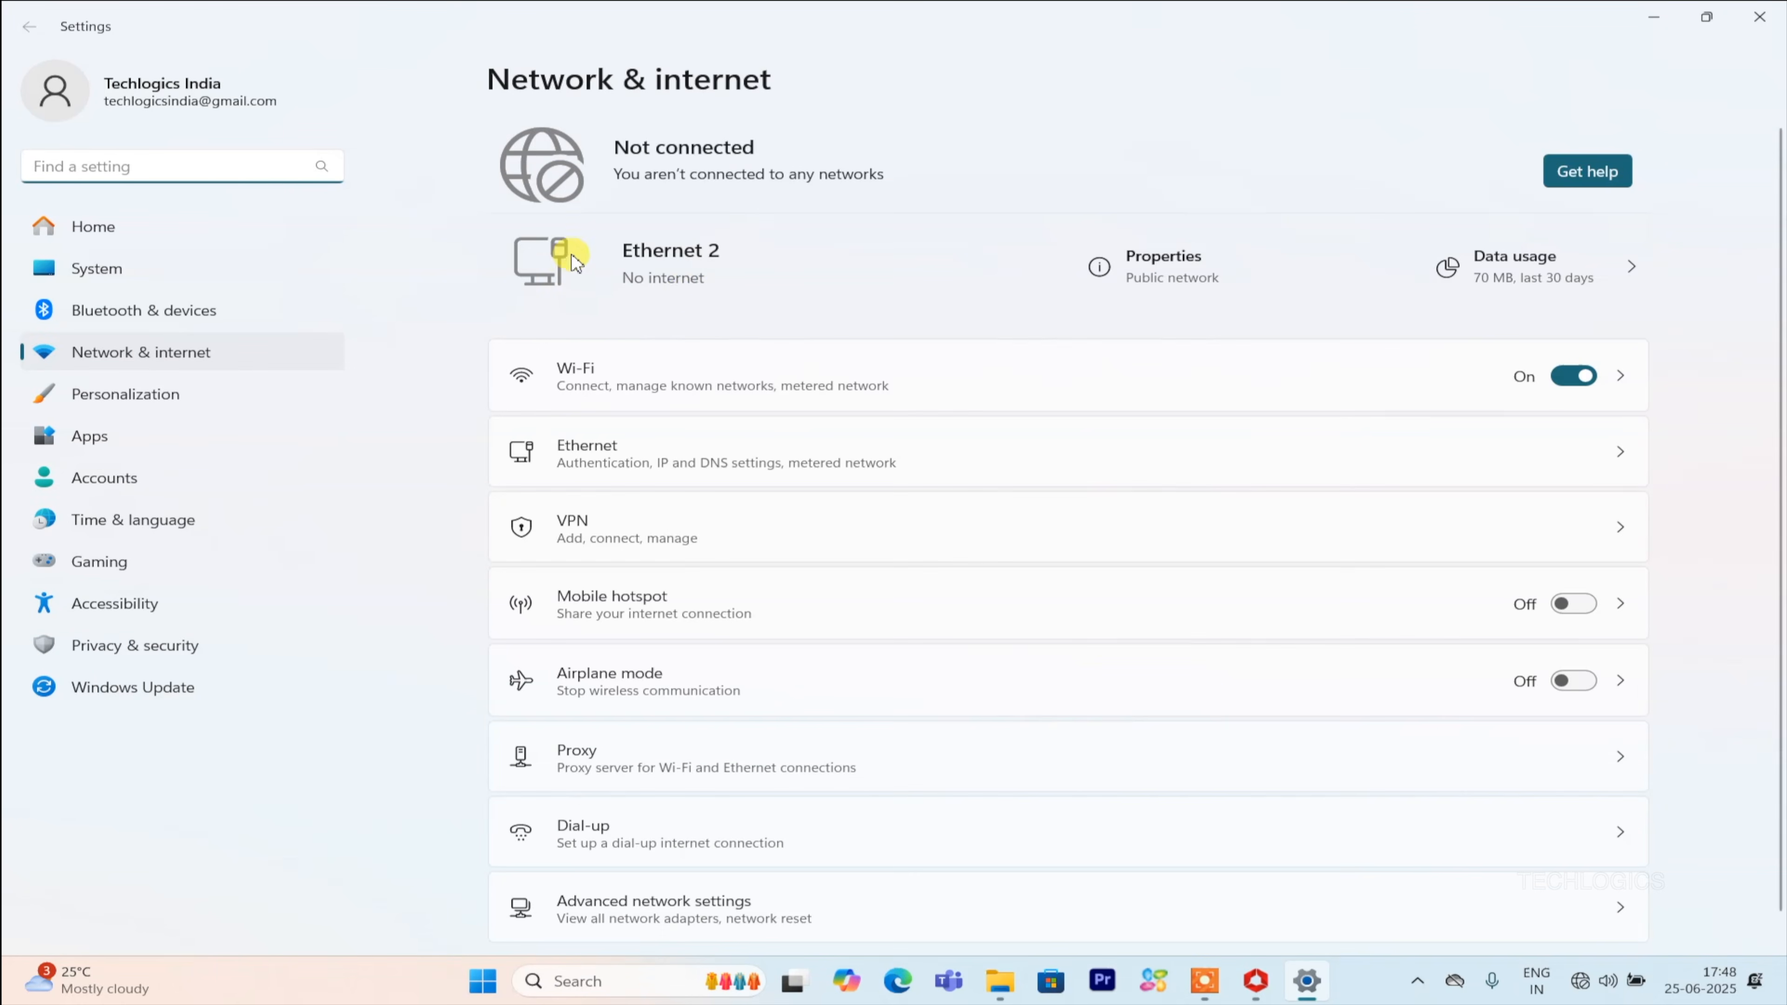
left_click(1175, 265)
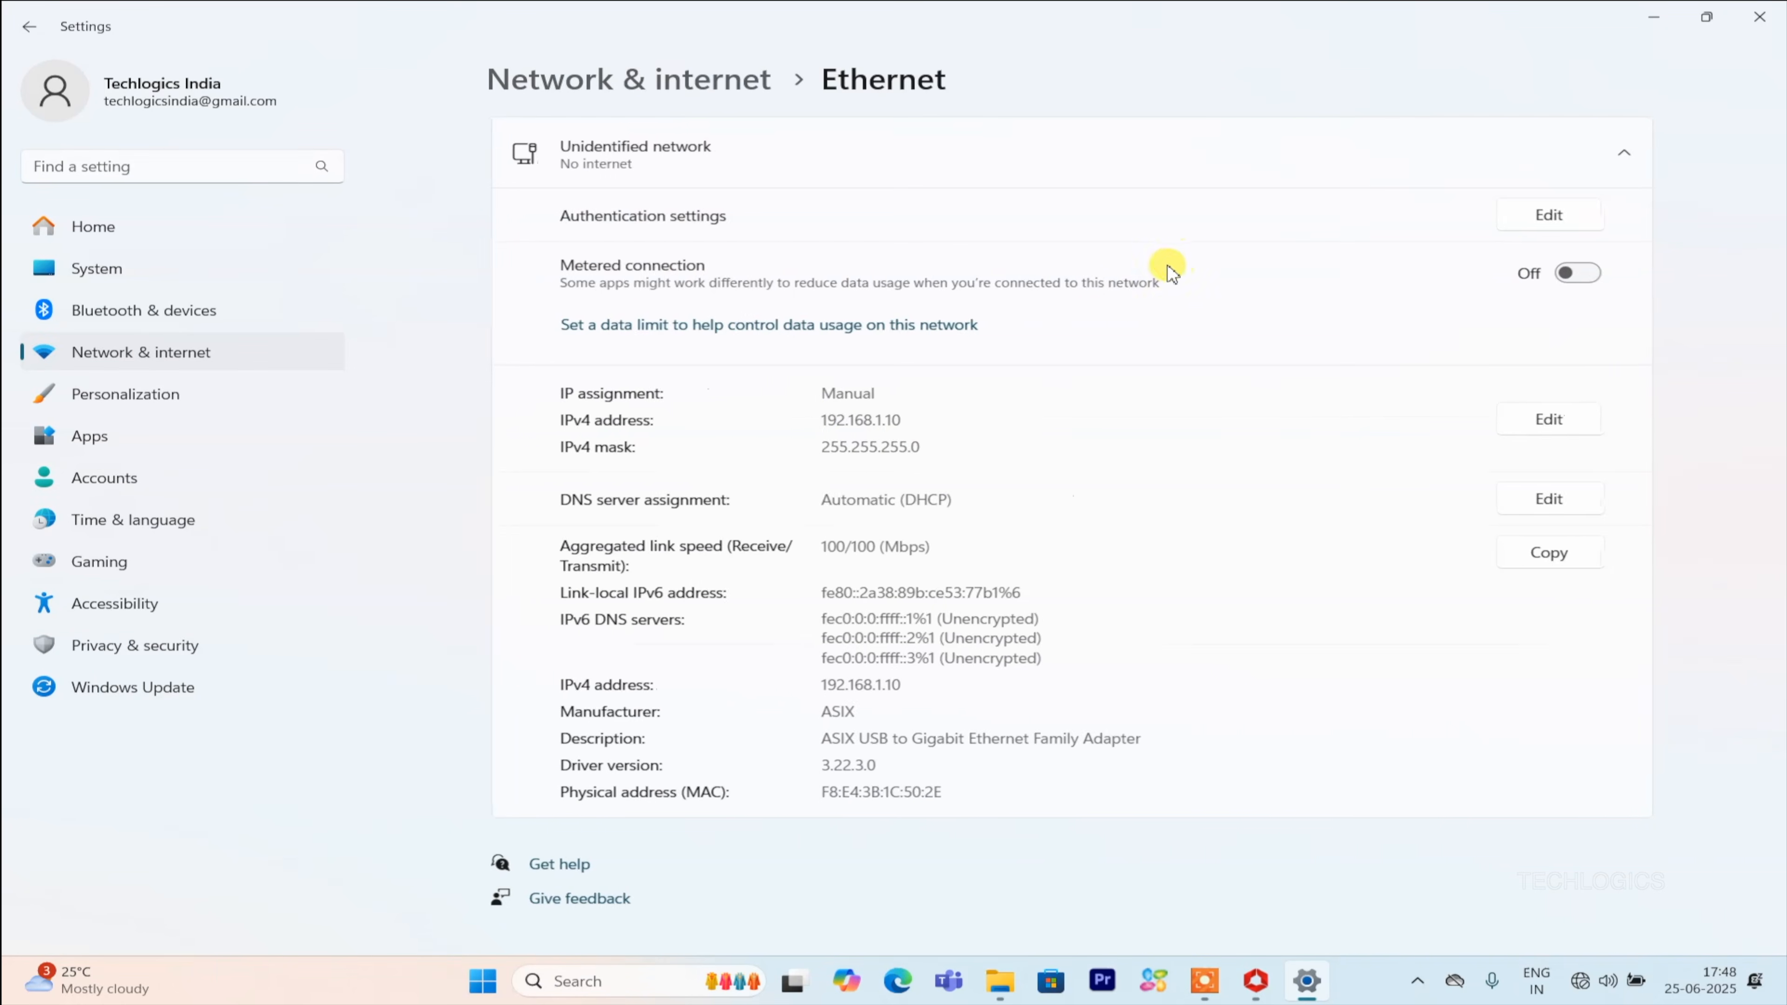
left_click_drag(867, 422, 813, 449)
left_click(806, 451)
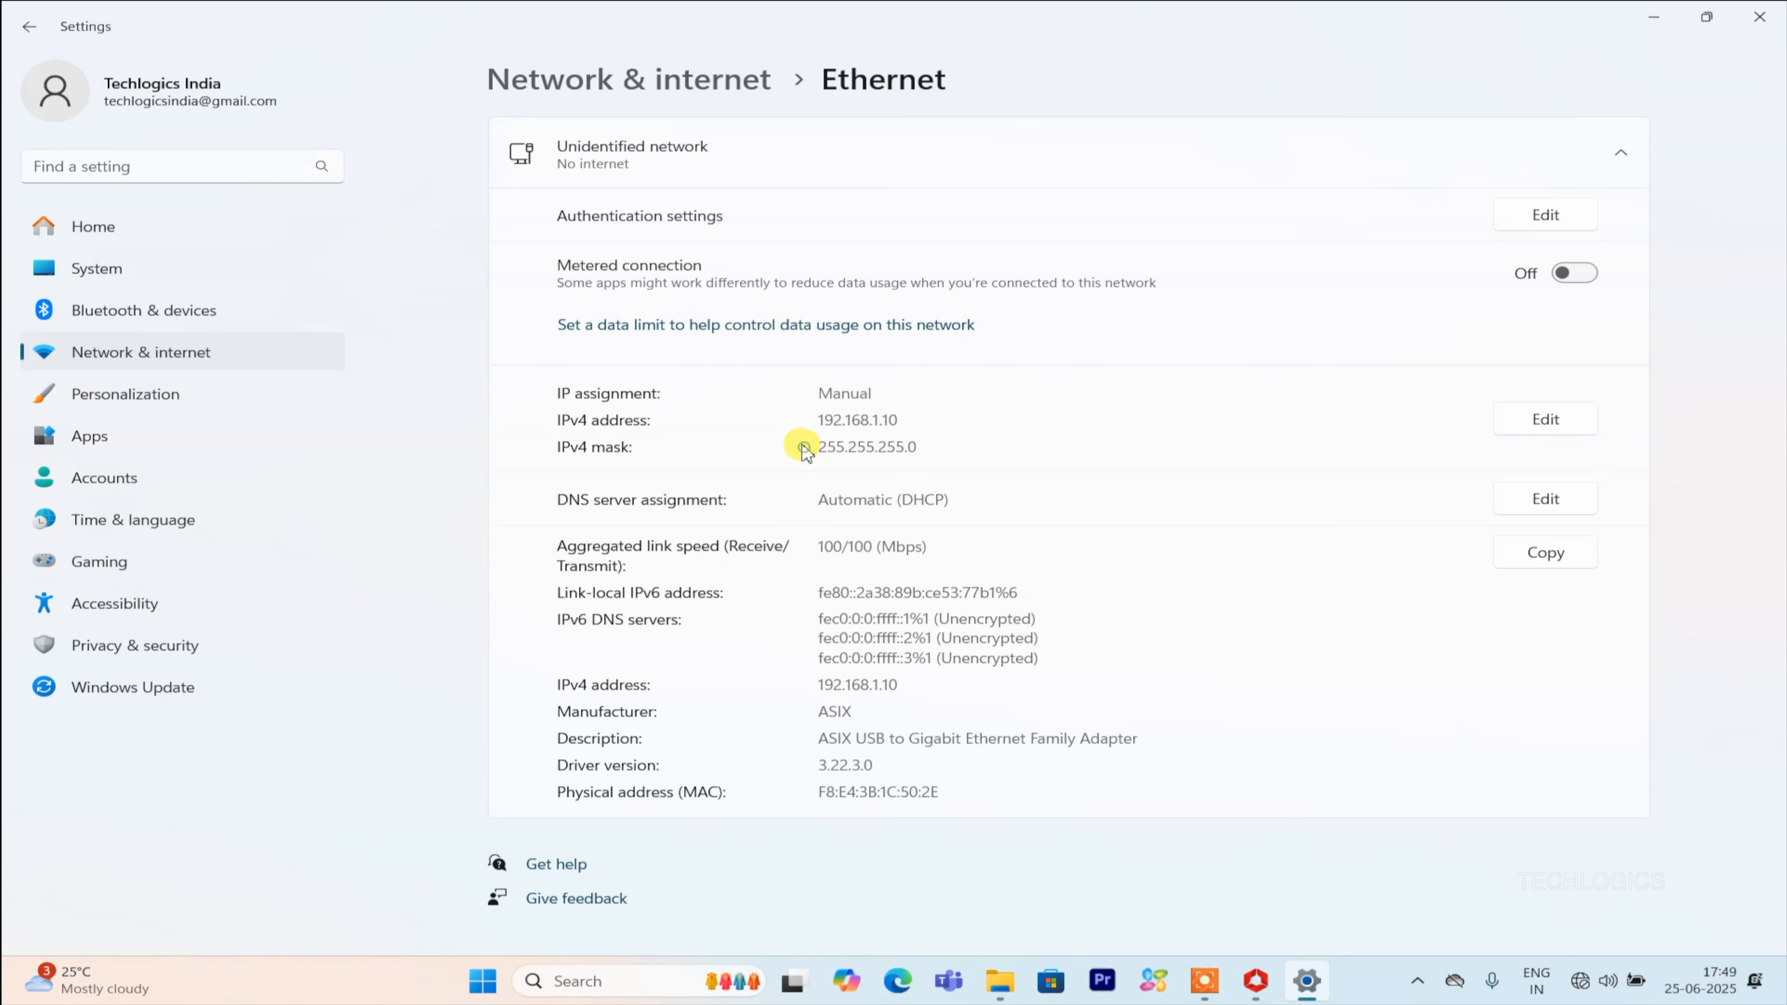
left_click(1772, 28)
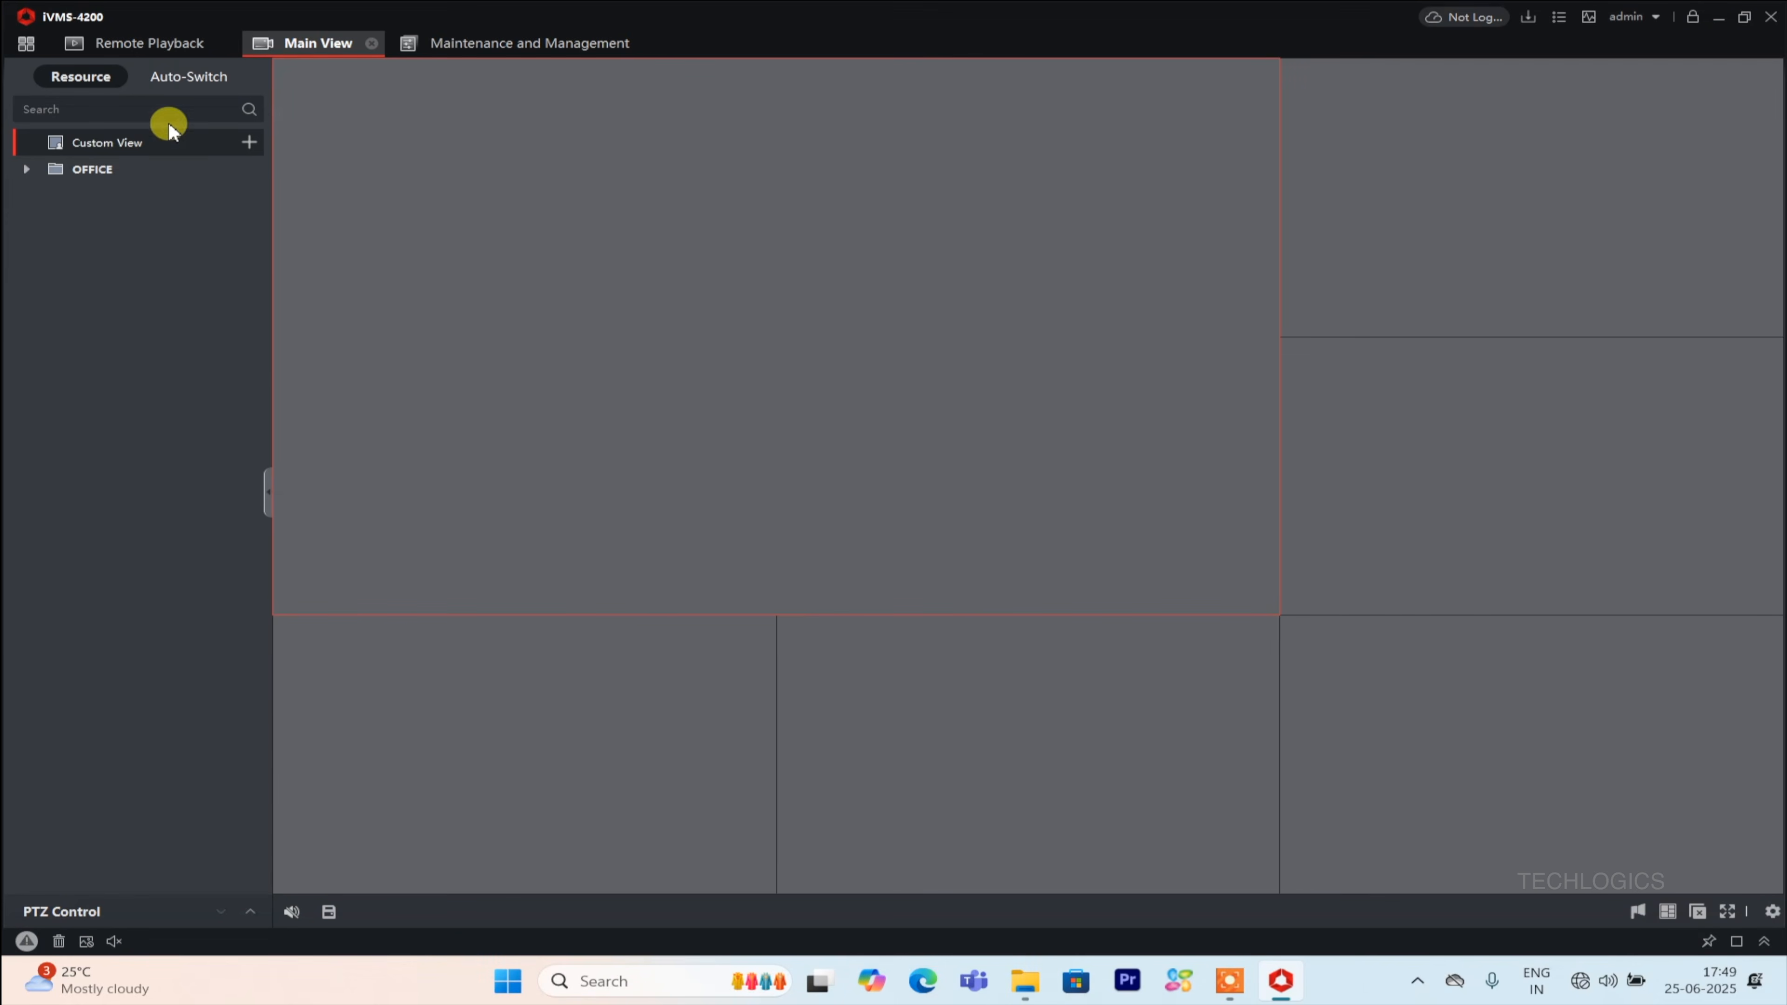
Check the OFFICE device in Device Management, then start and stop live view of all its cameras.
left_click(26, 43)
left_click(1548, 146)
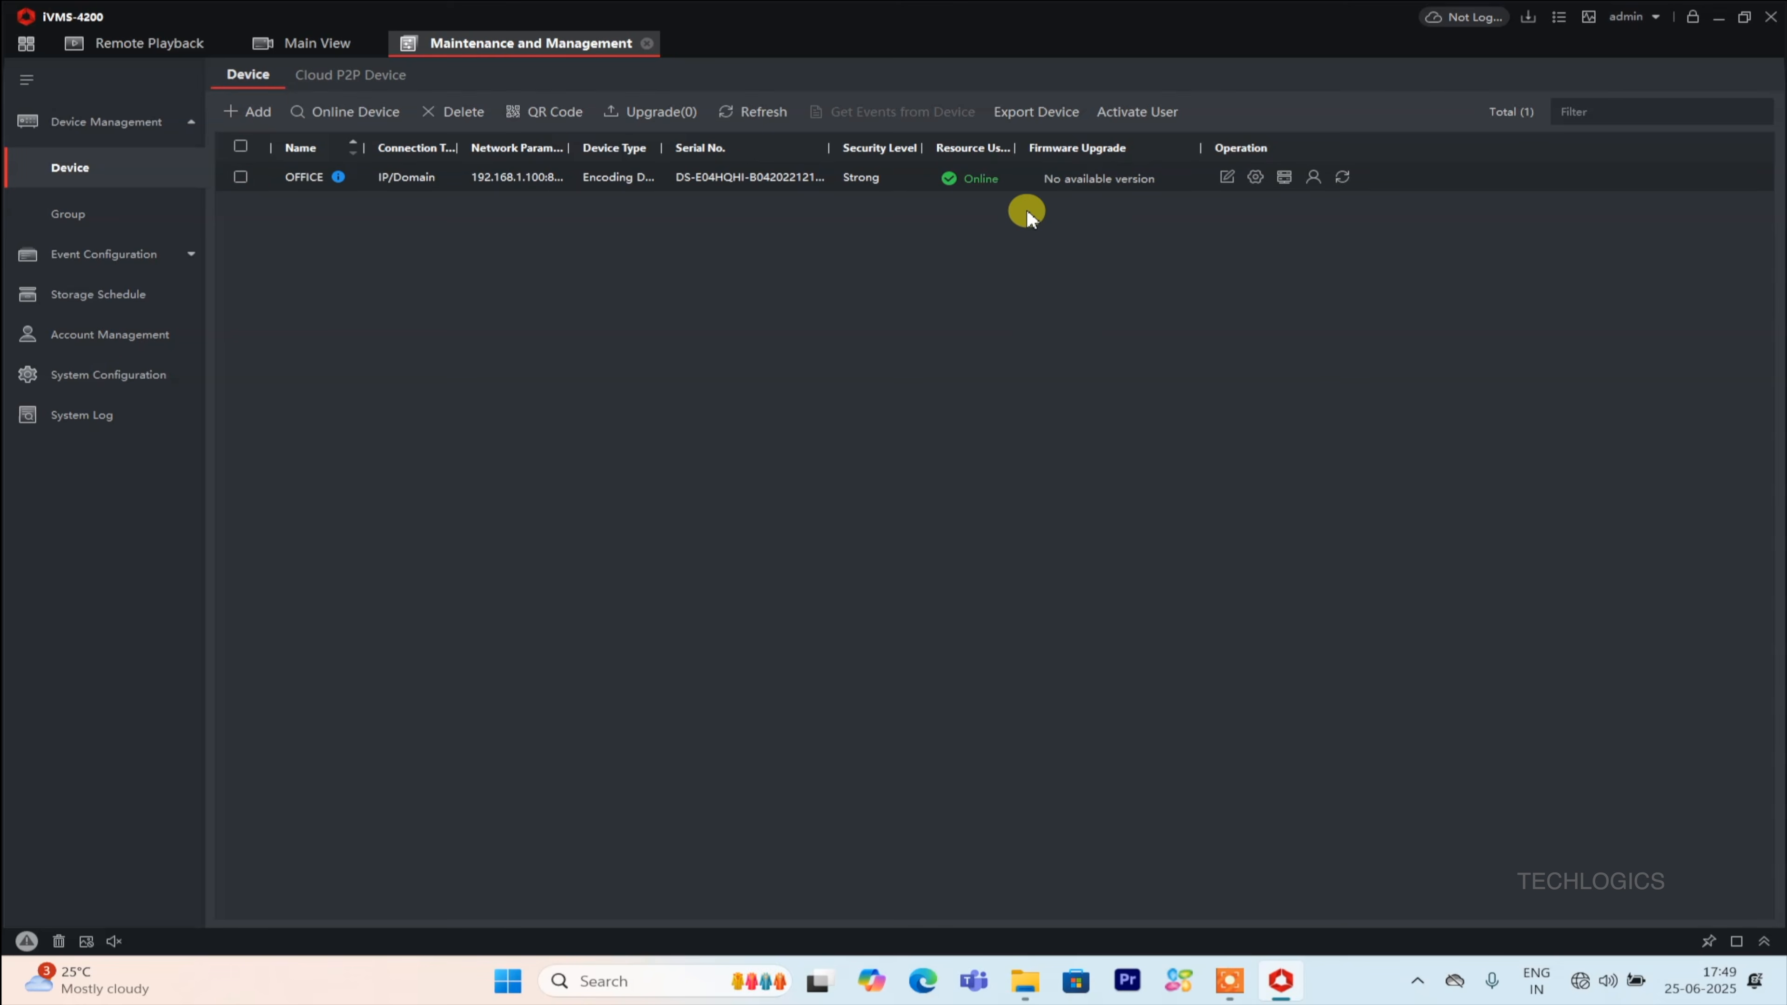
left_click(310, 43)
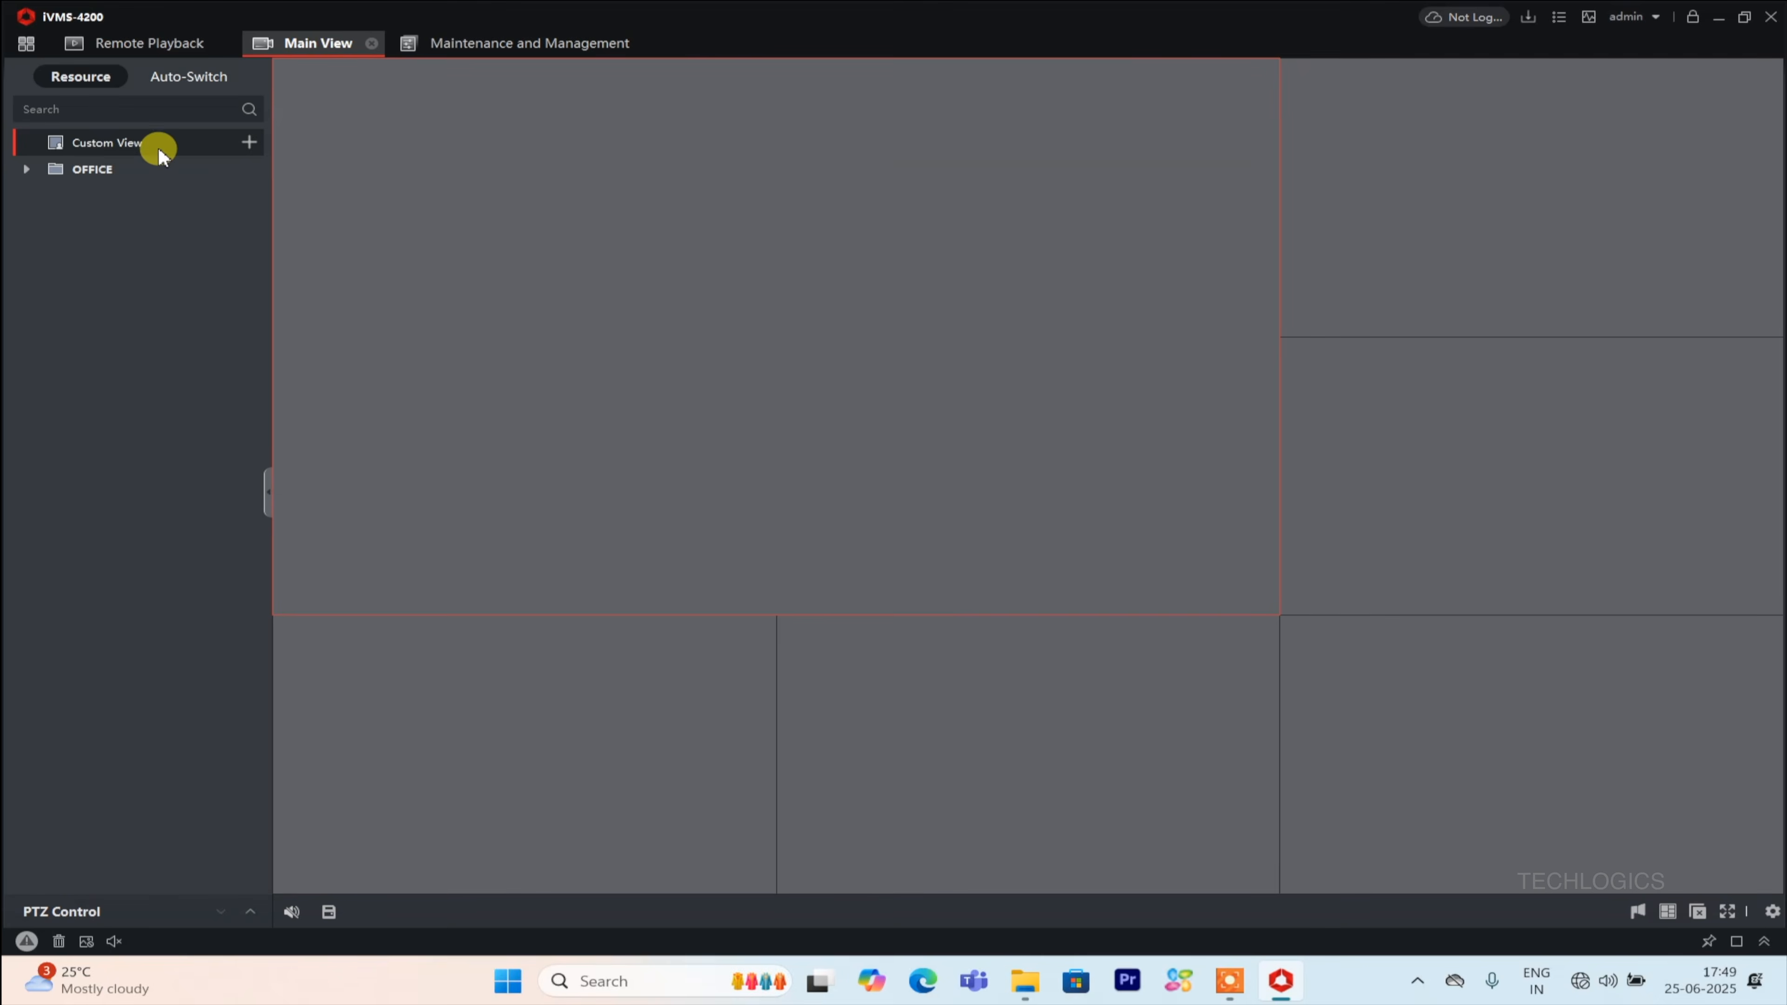
left_click(225, 172)
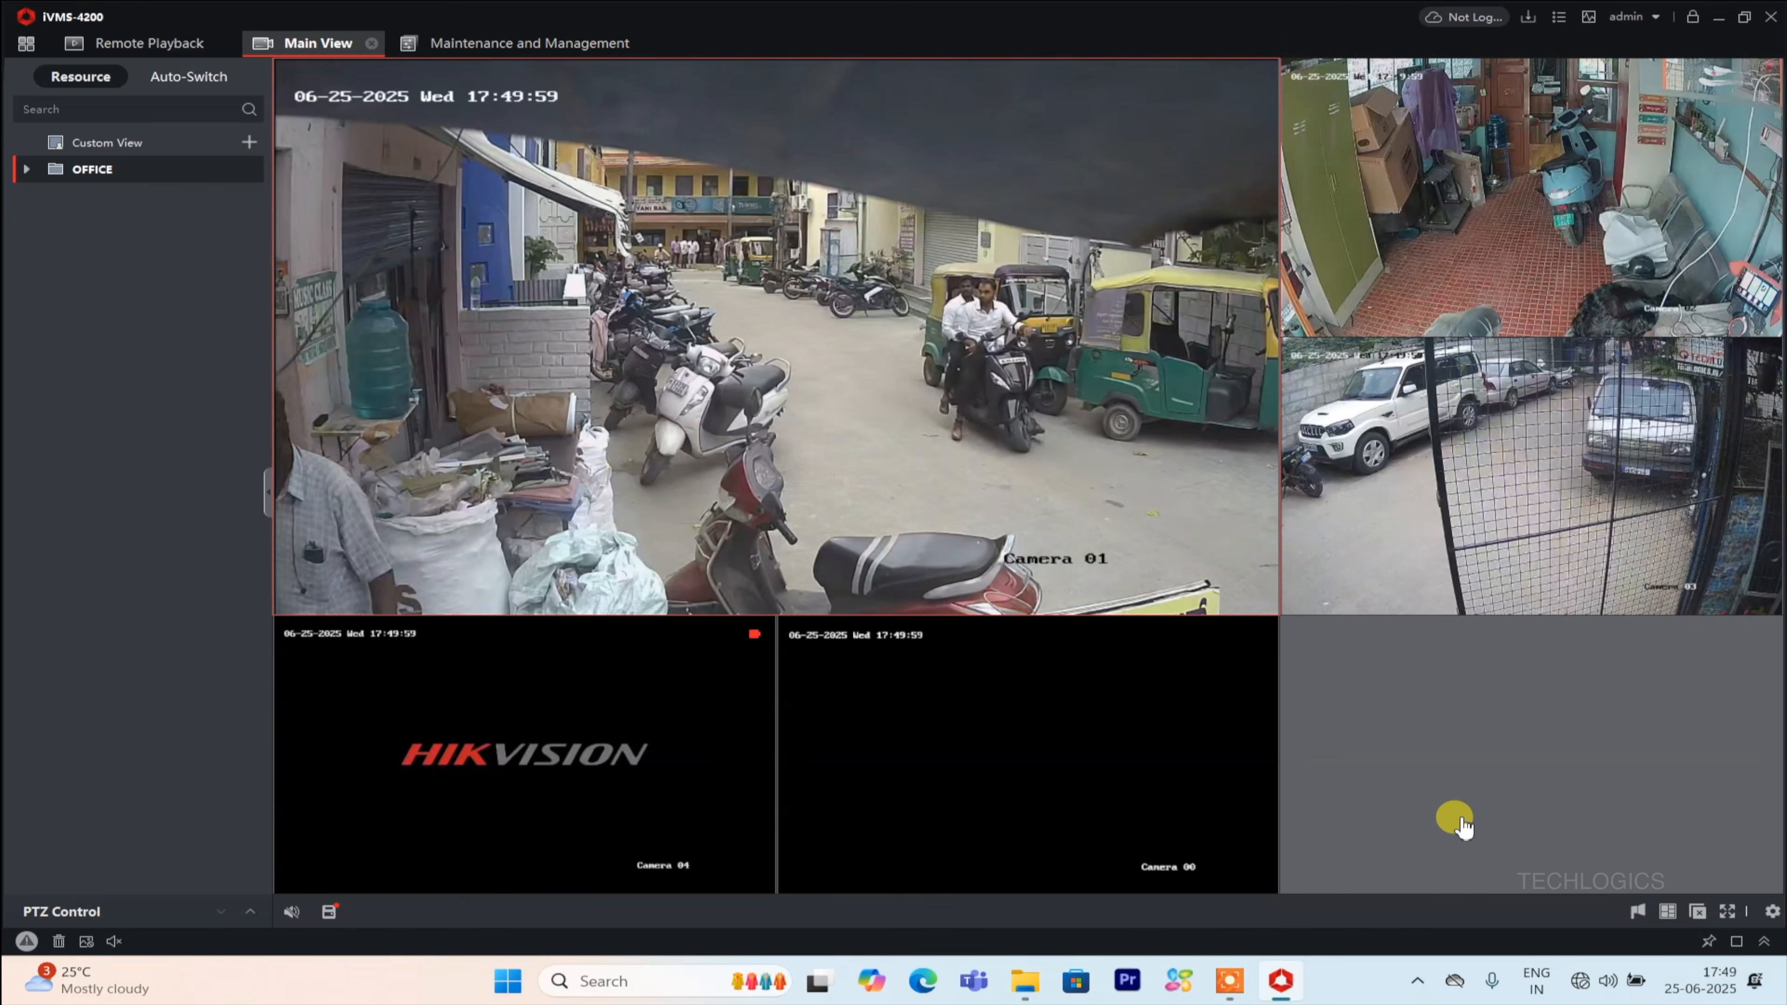
left_click(1703, 915)
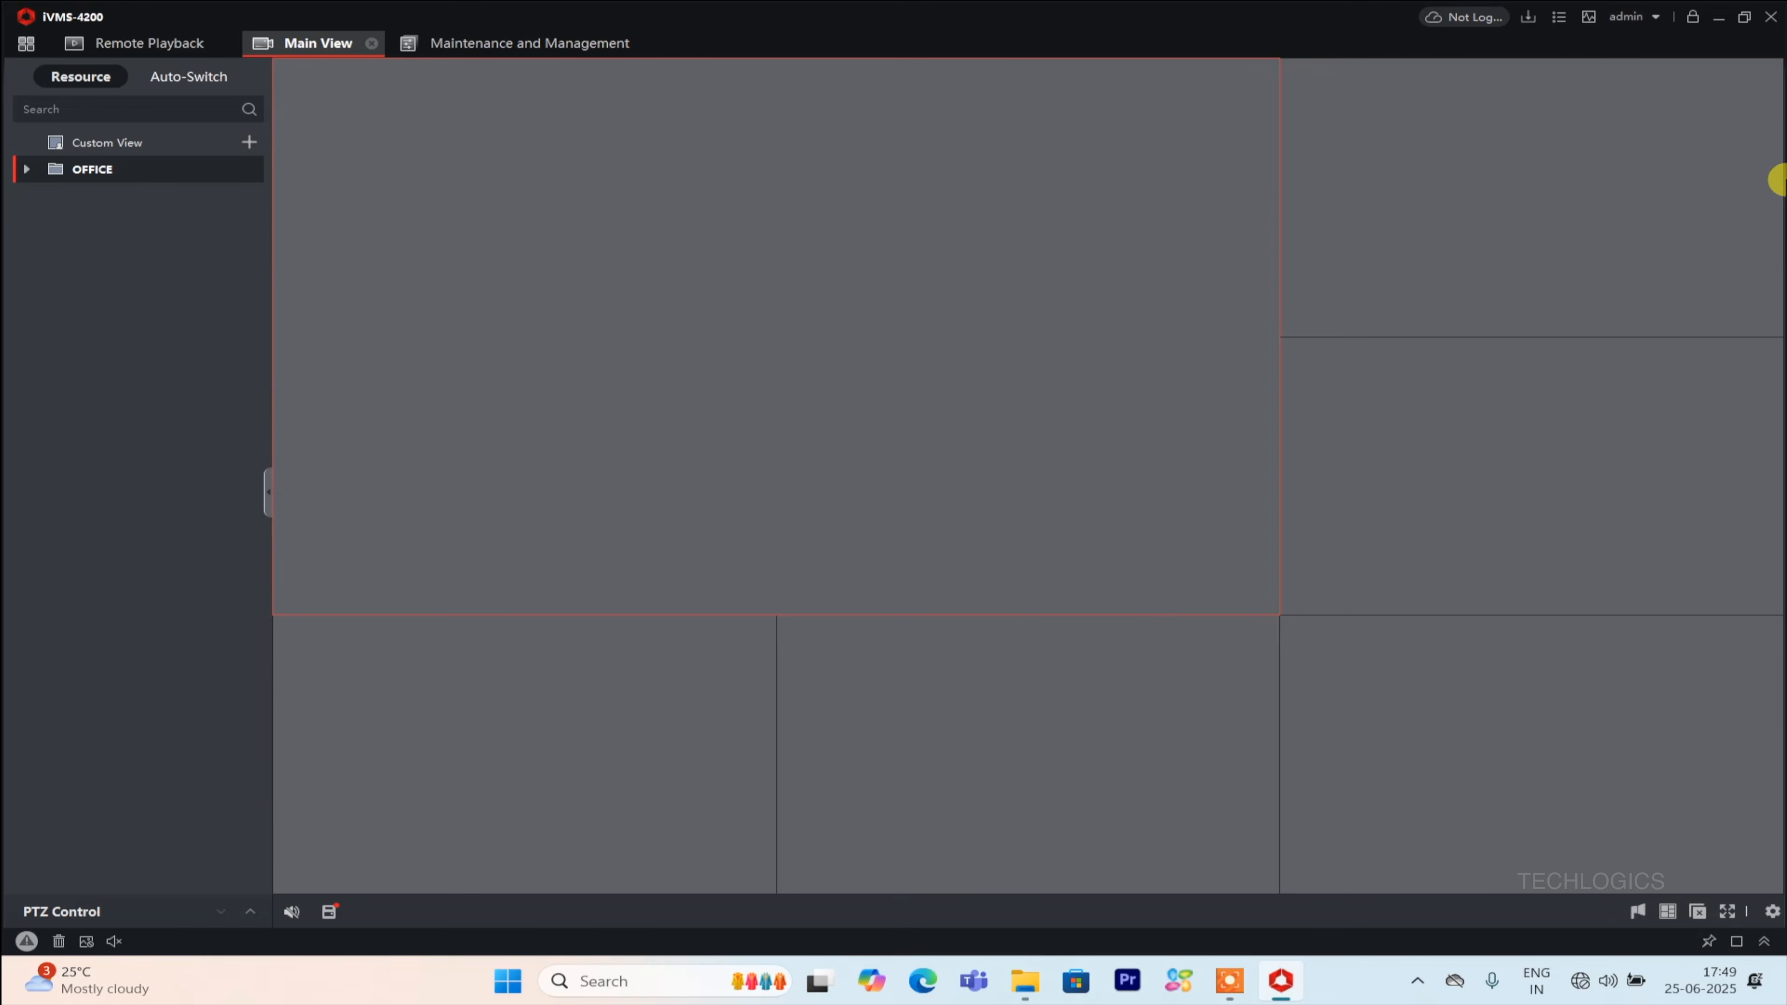
Exit the iVMS-4200 client.
left_click(1770, 16)
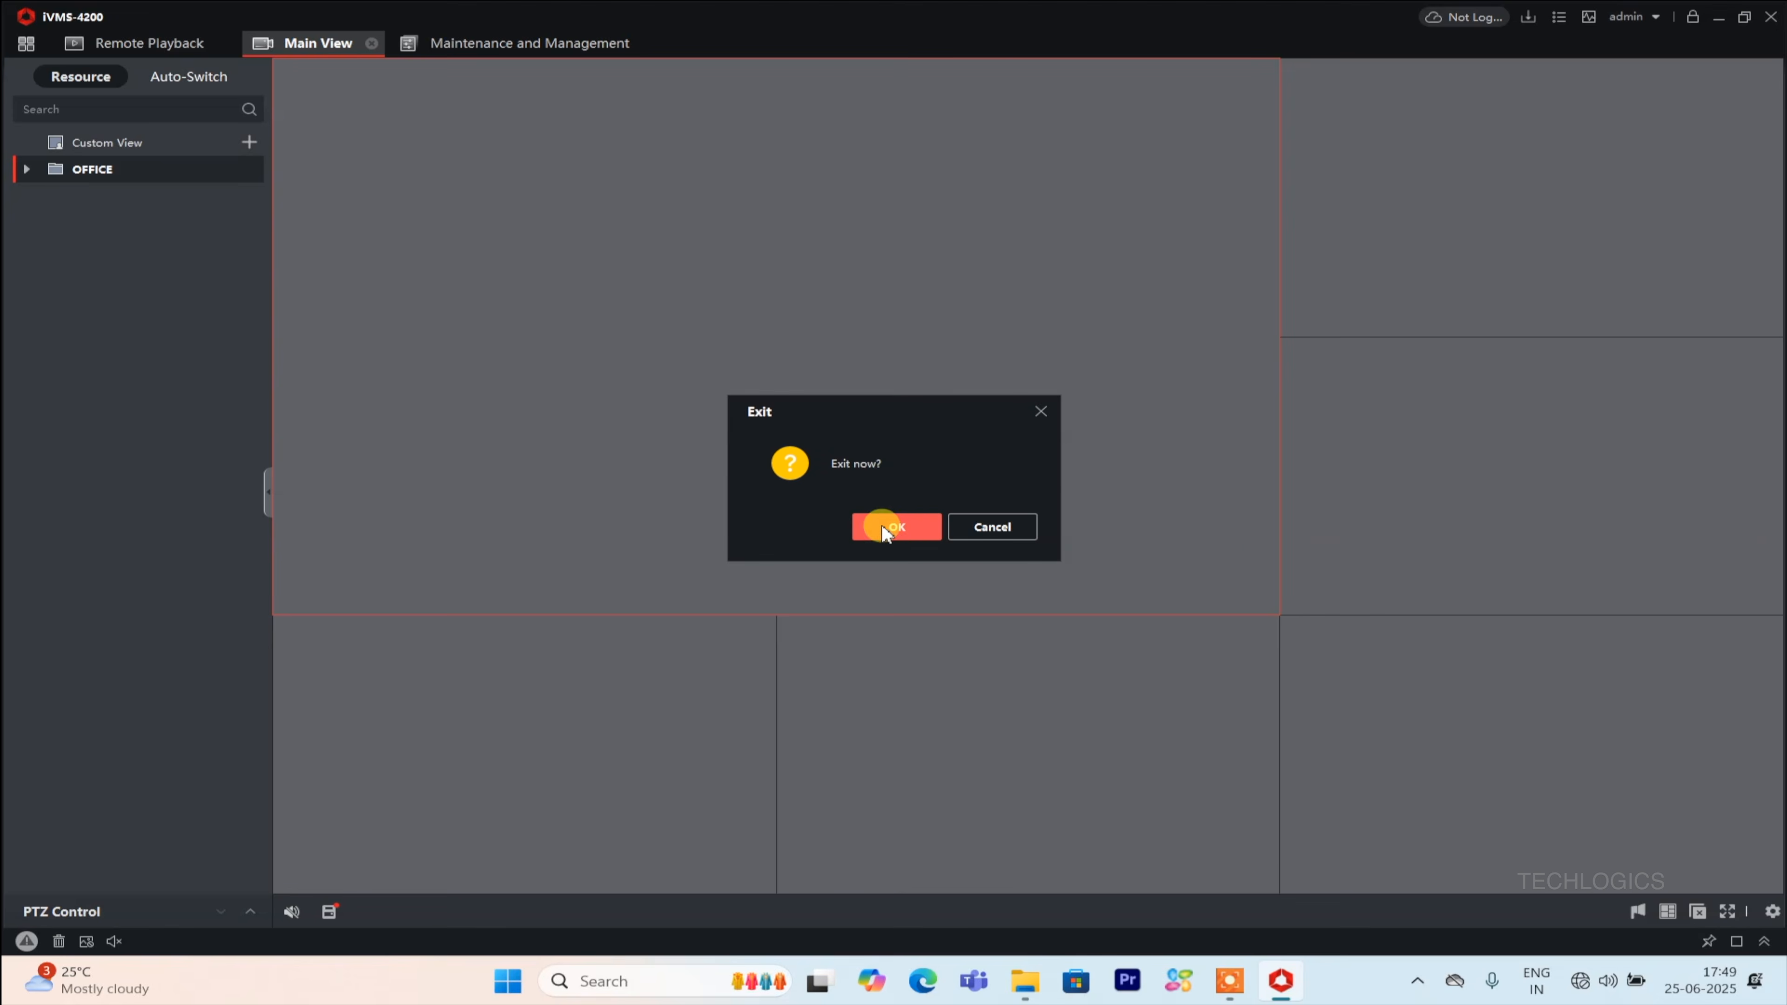
left_click(901, 528)
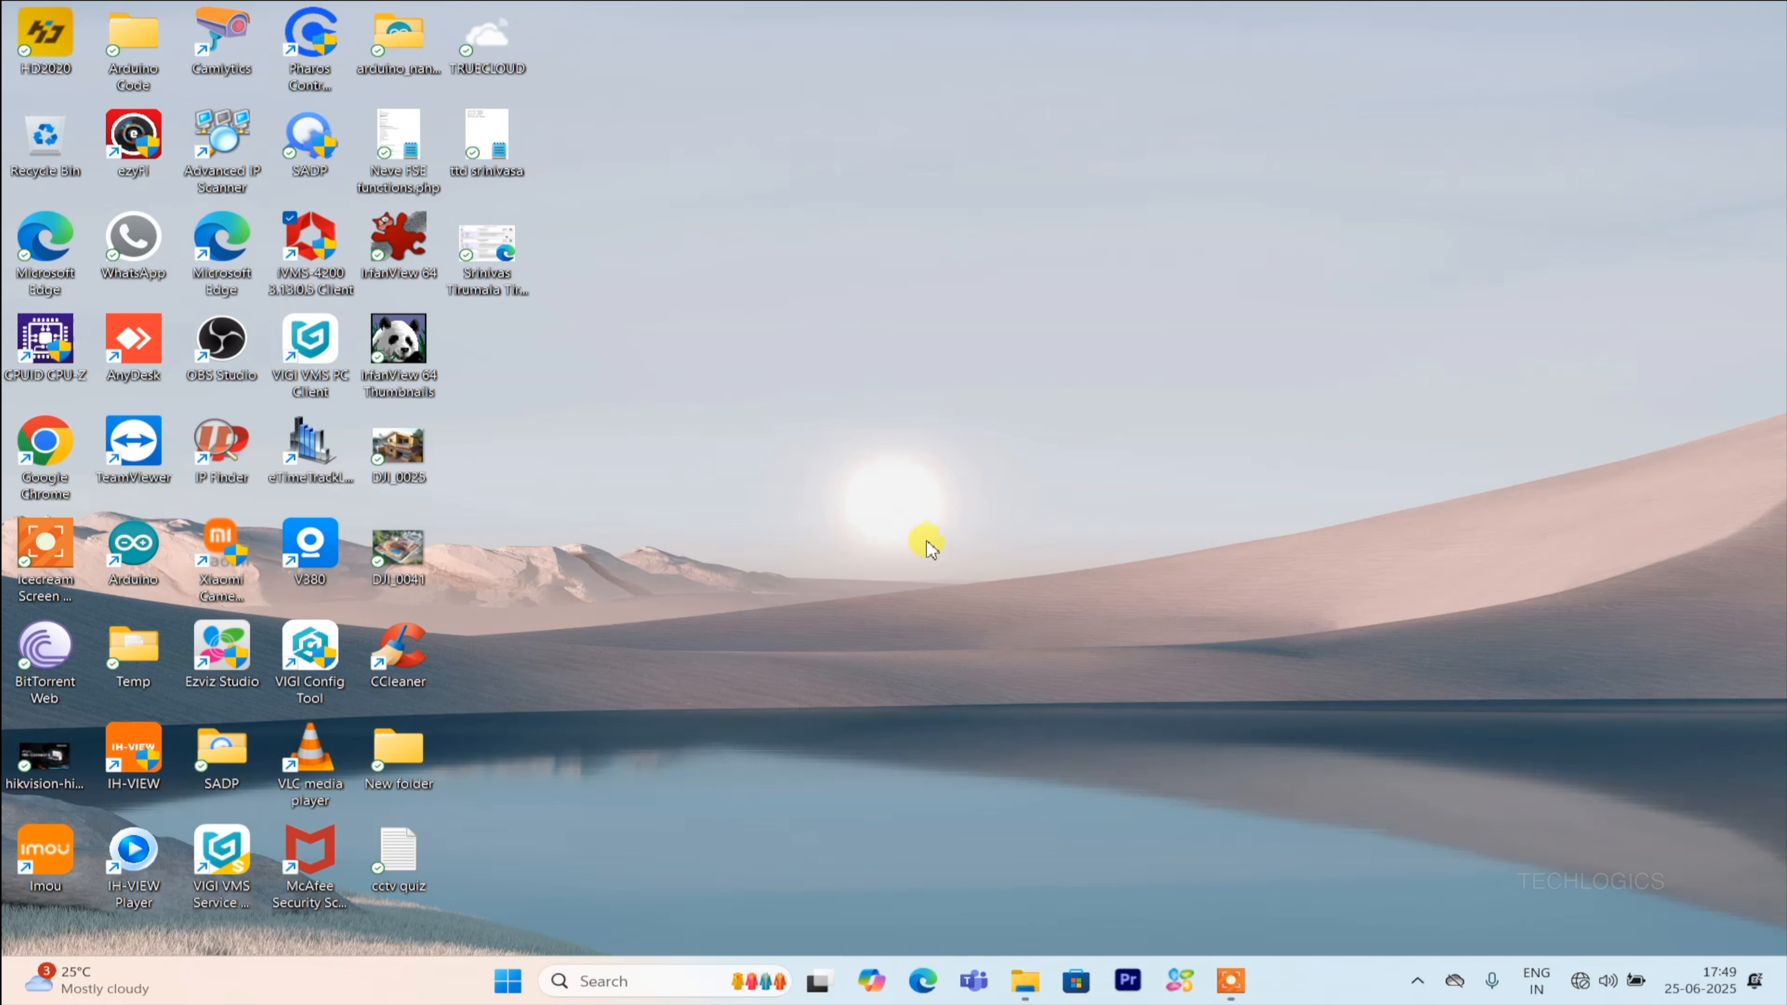
Set the Ethernet adapter's IP assignment back to Automatic (DHCP), save it and close Settings.
right_click(1580, 982)
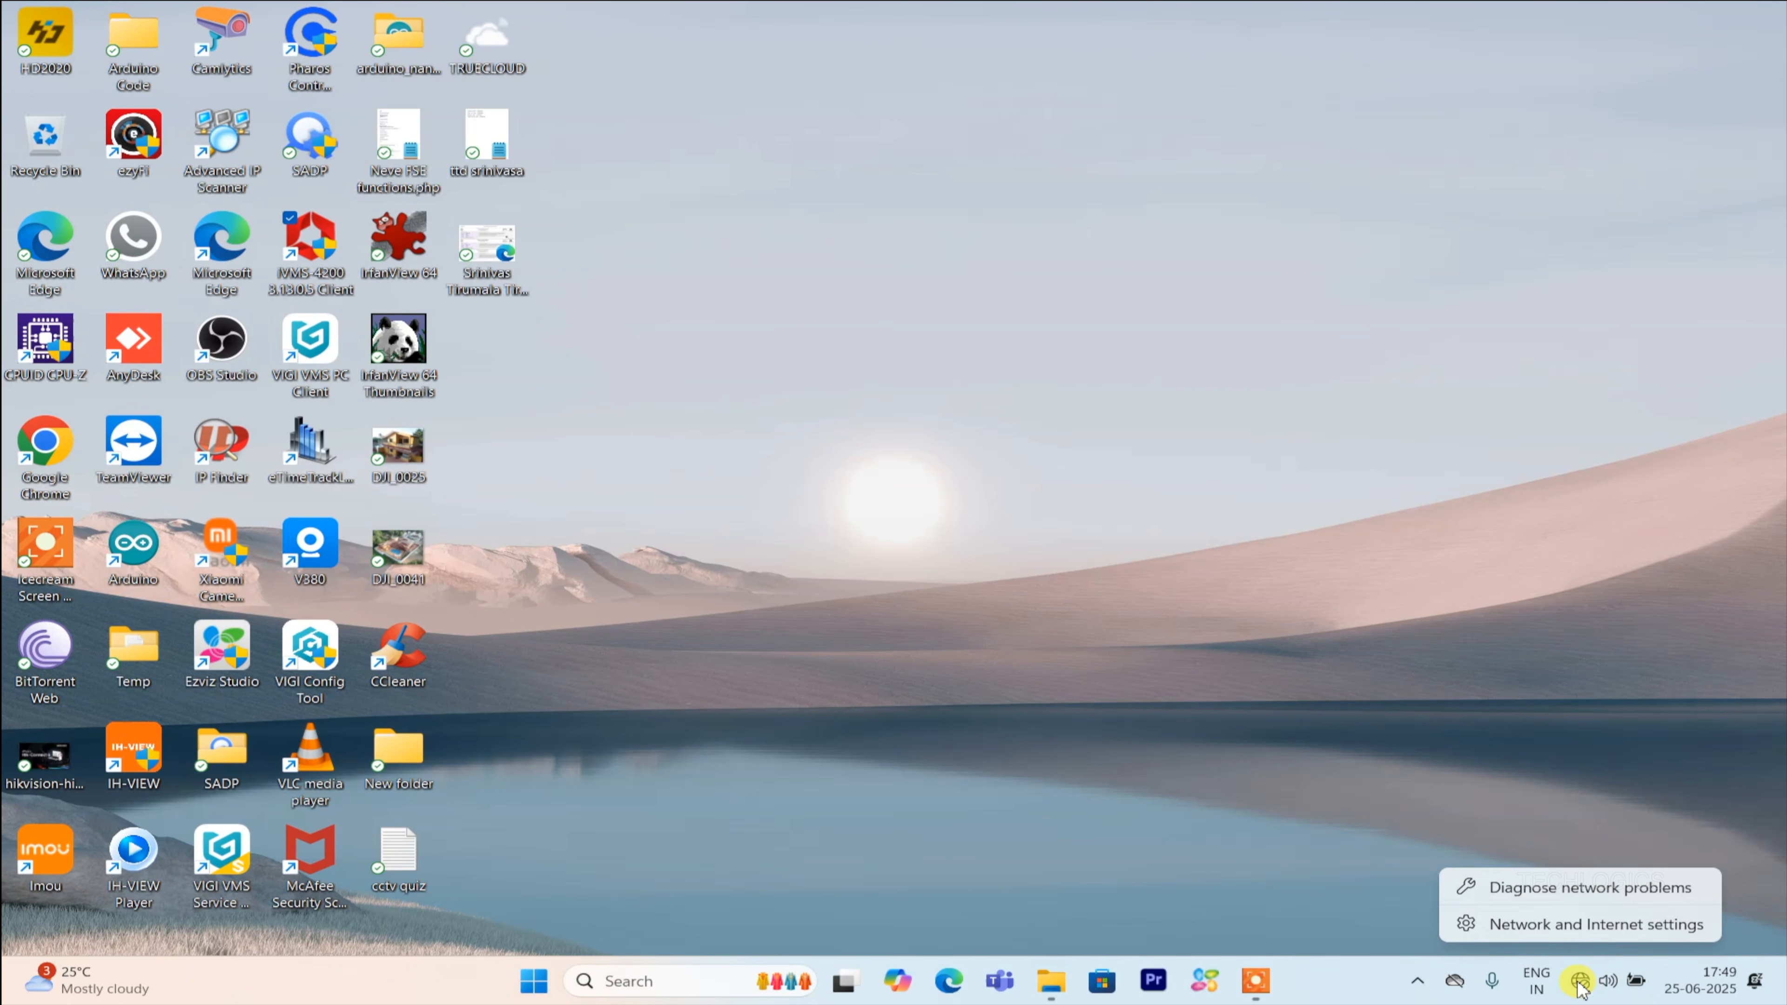
left_click(1568, 924)
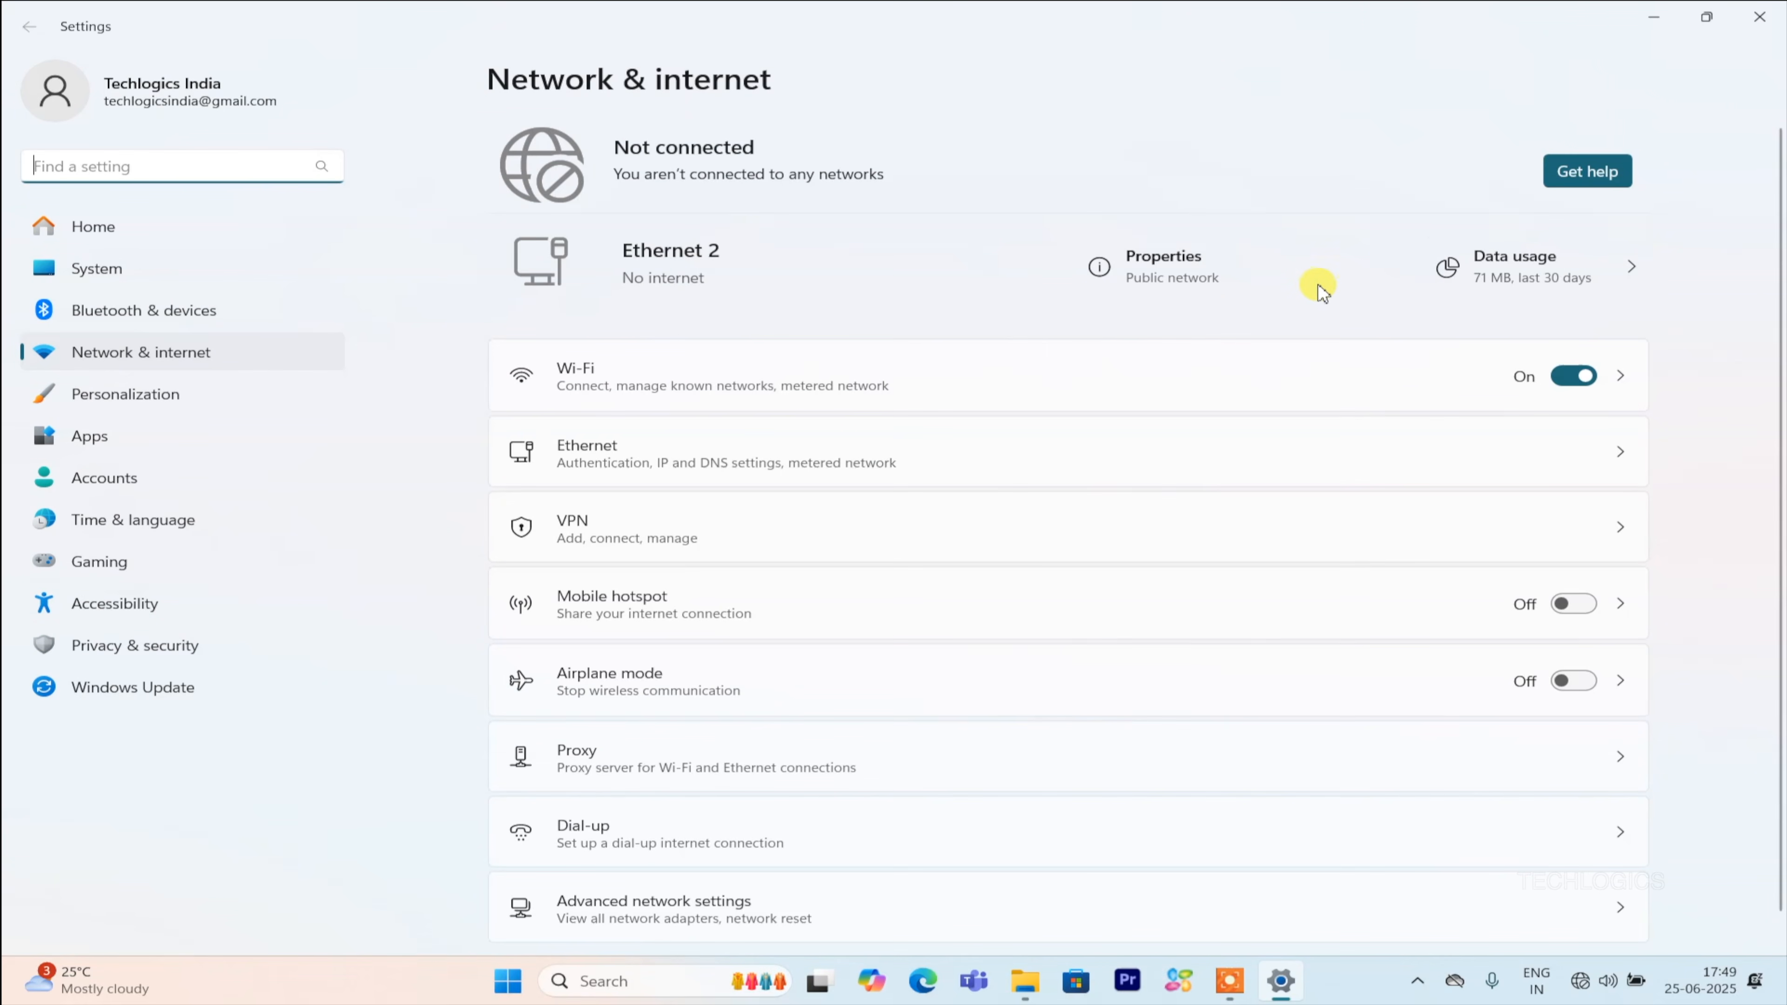
left_click(1196, 254)
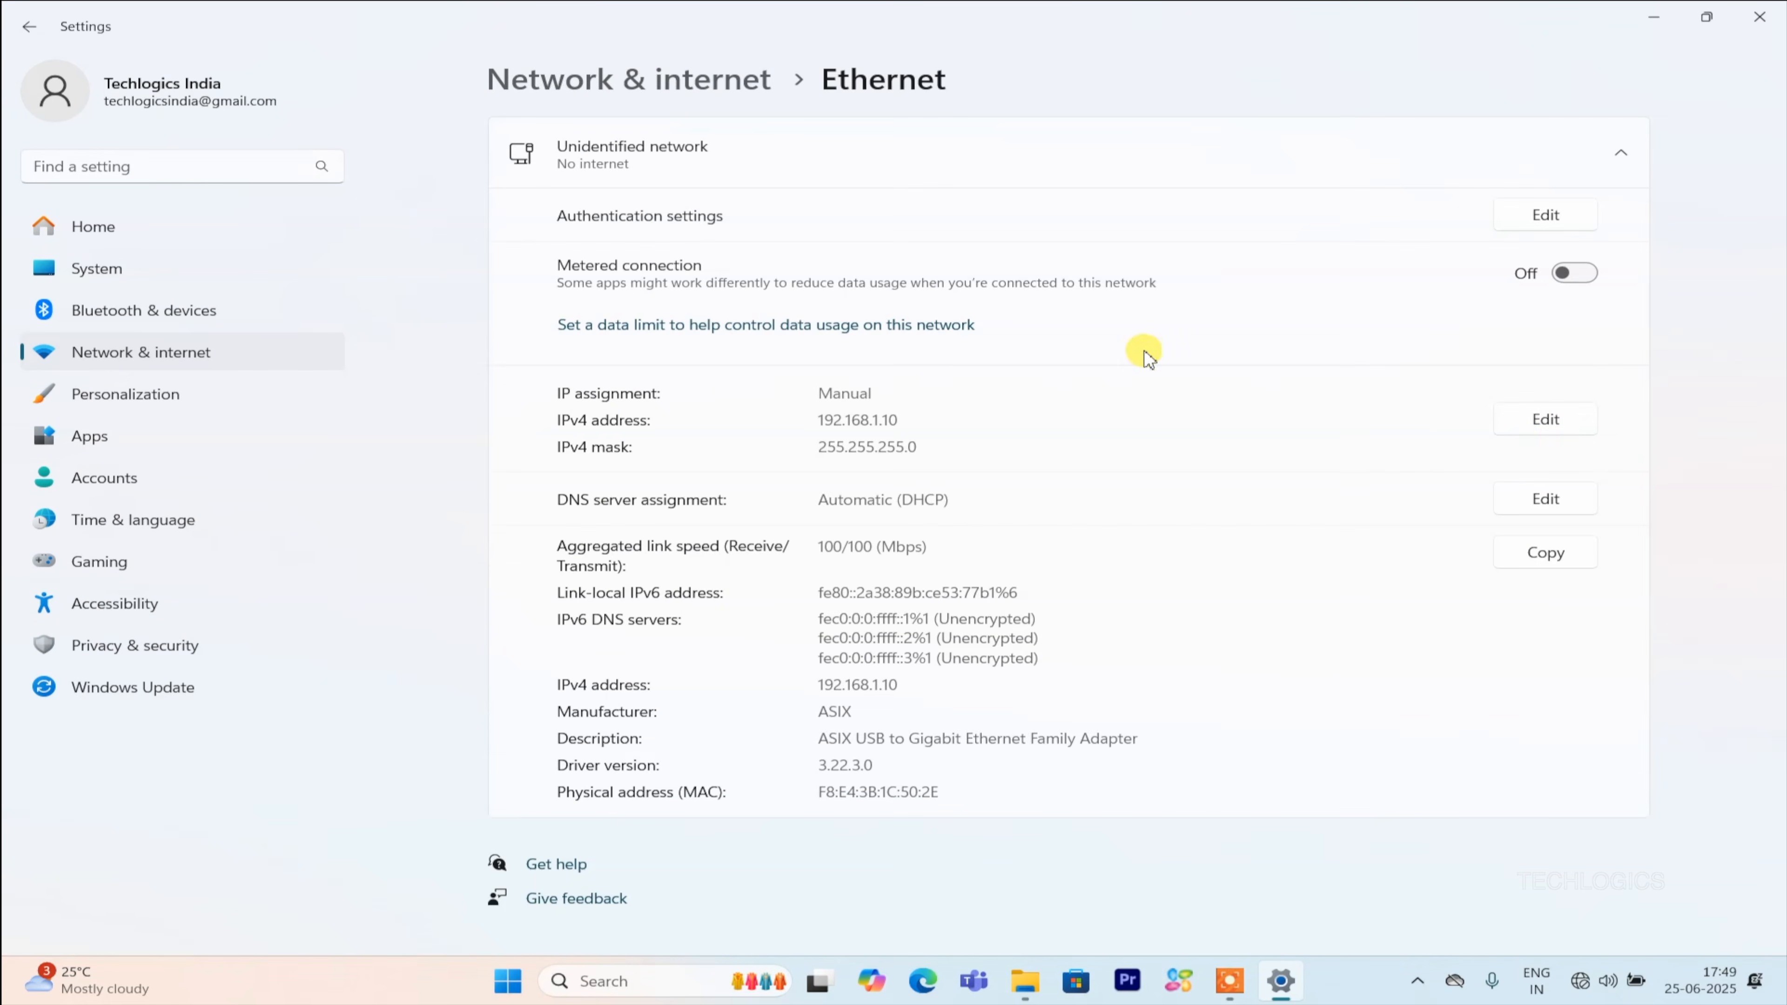
left_click(1558, 432)
left_click(766, 184)
left_click(749, 128)
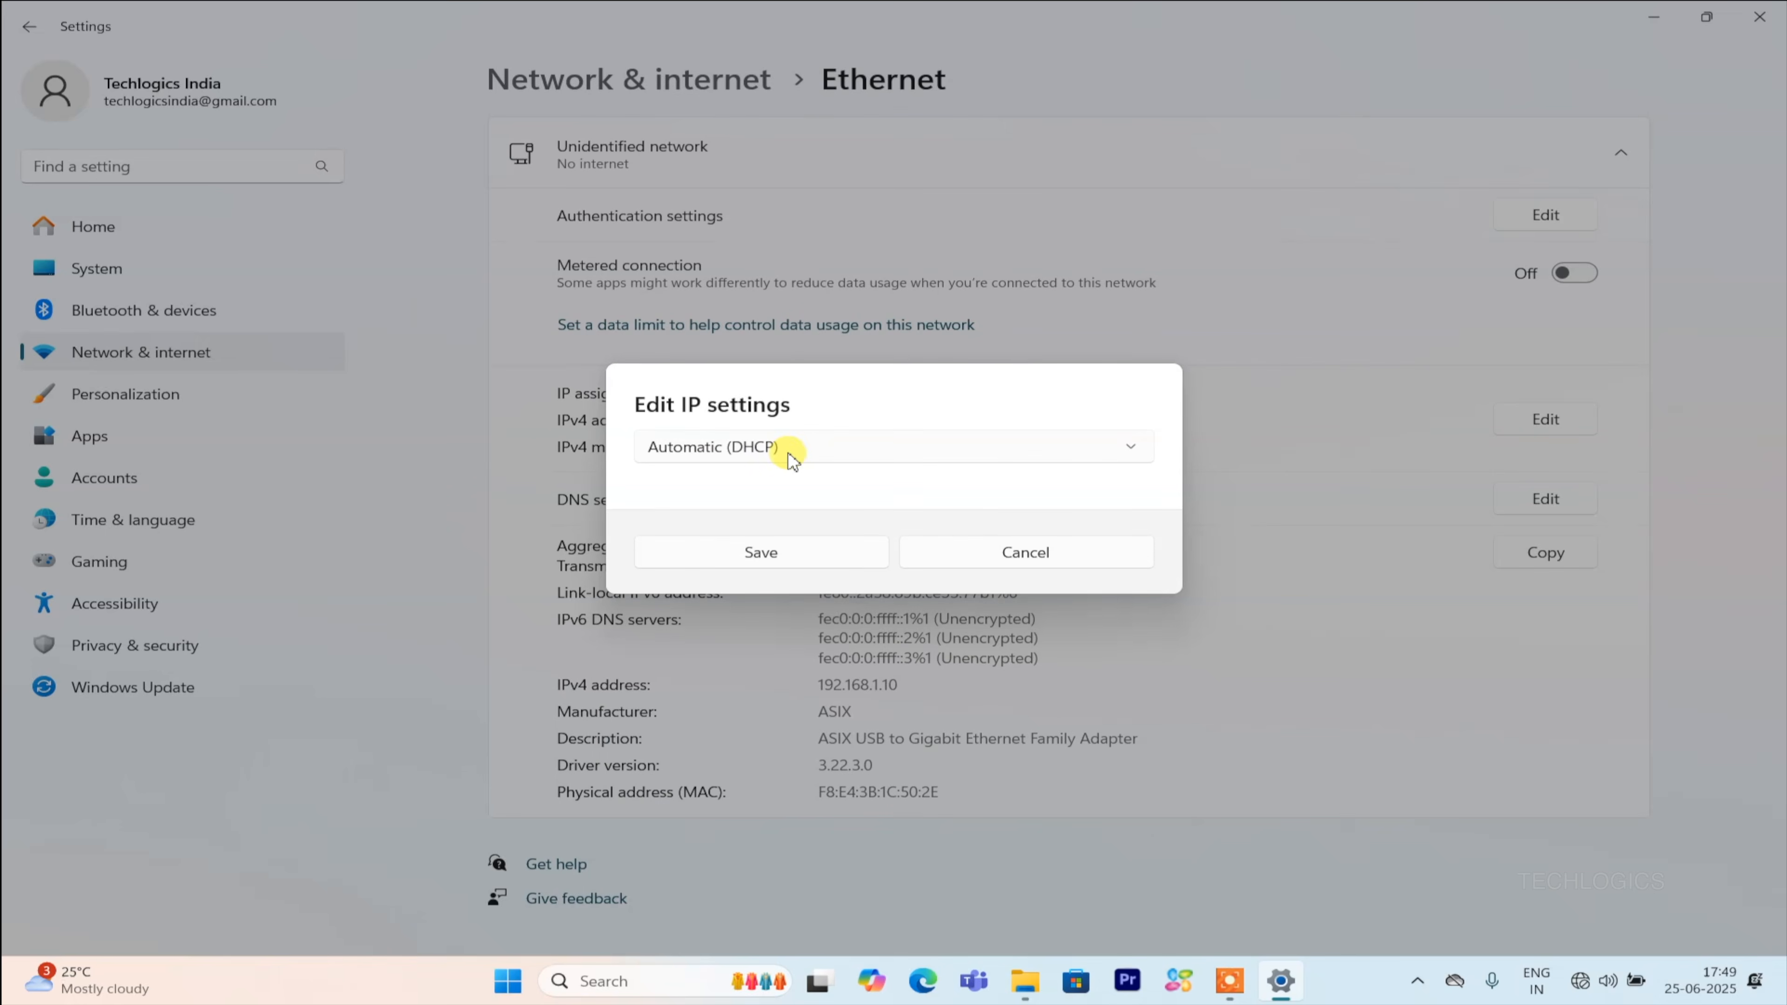
left_click(873, 553)
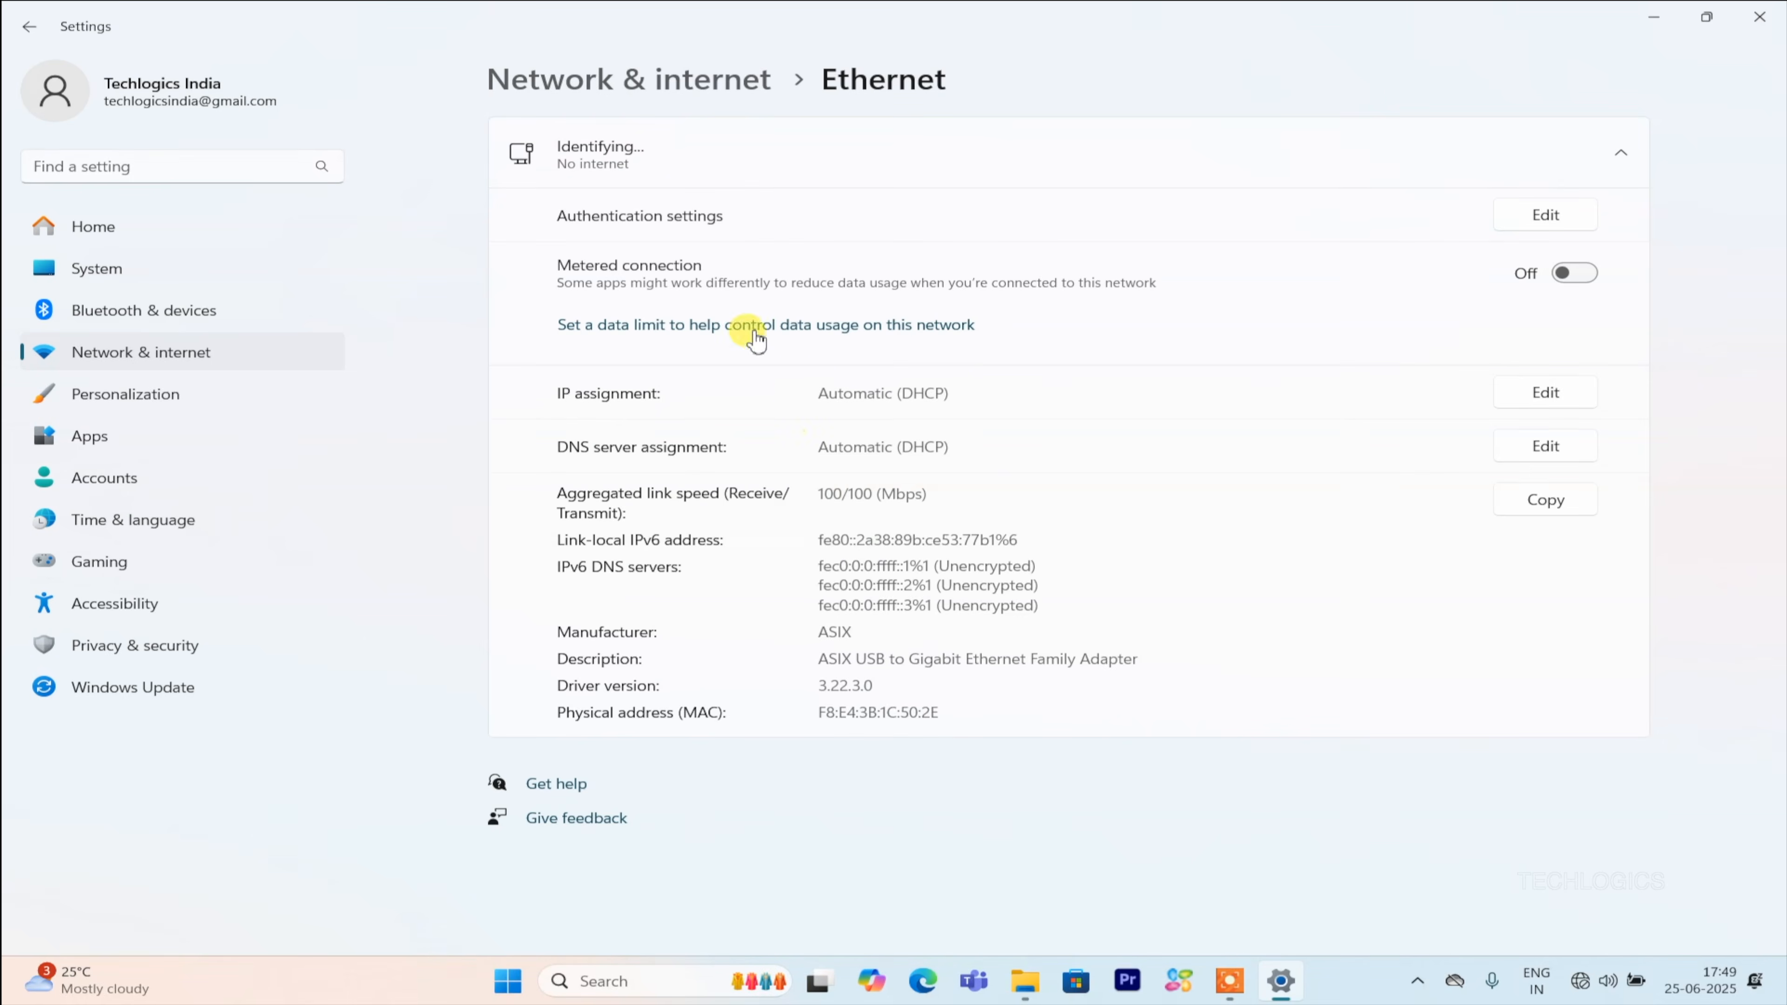
left_click(1760, 16)
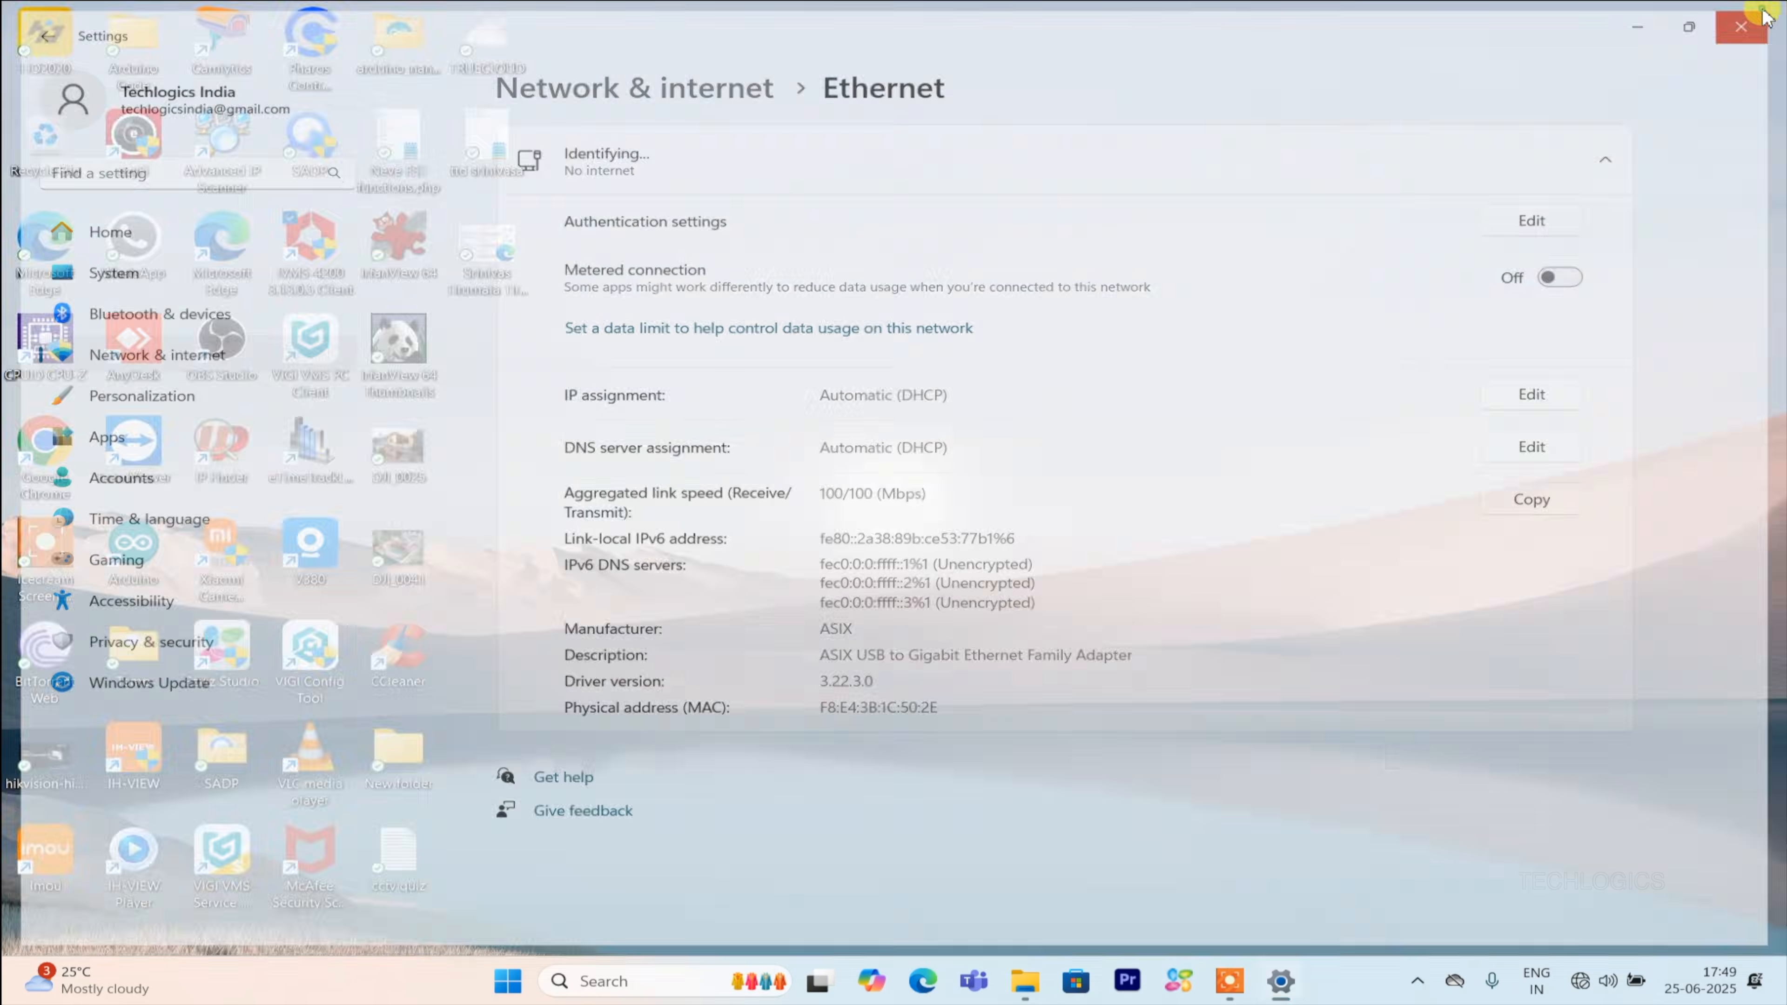